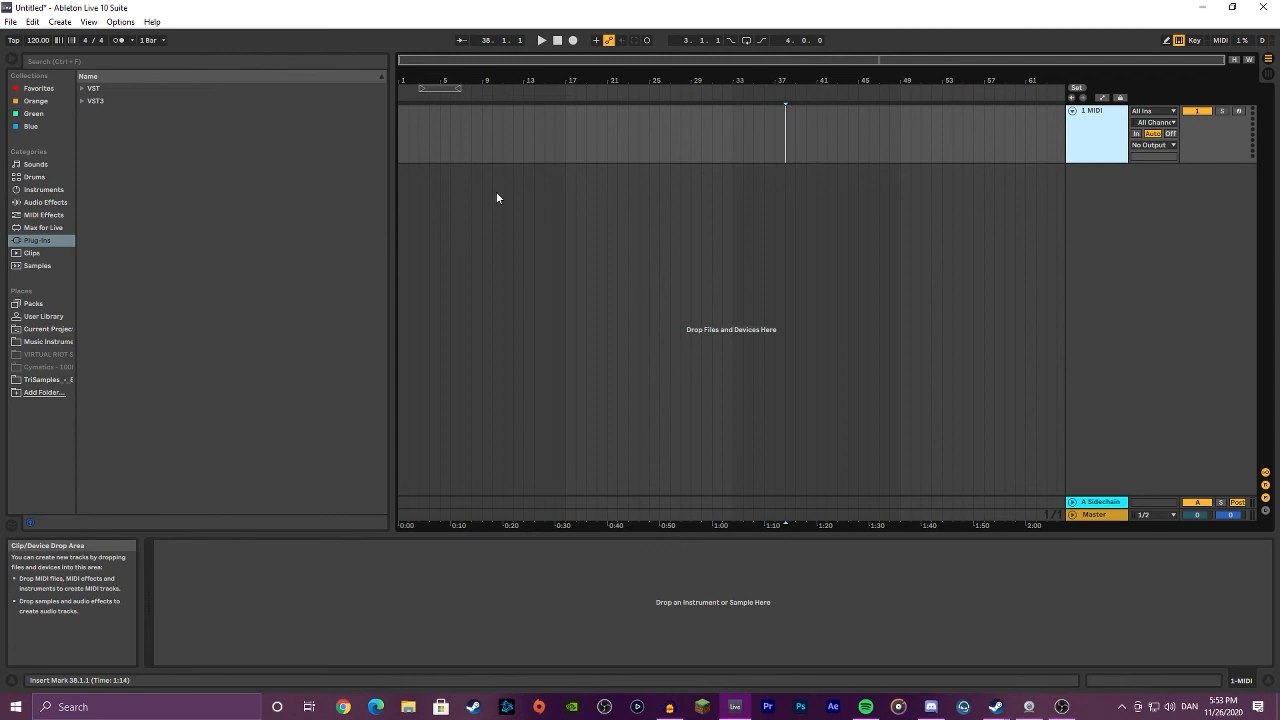
Step: Load the Operator instrument onto the existing MIDI track
left_click(43, 189)
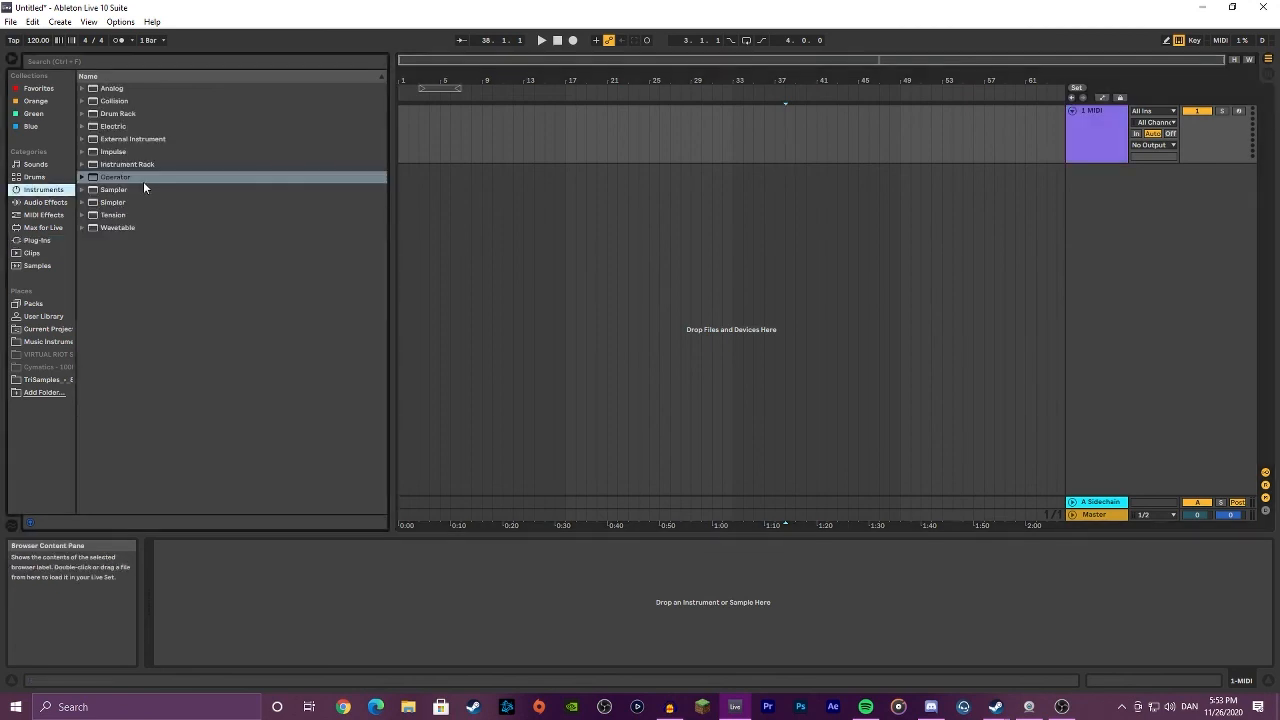
left_click(120, 177)
left_click_drag(1055, 135, 1097, 122)
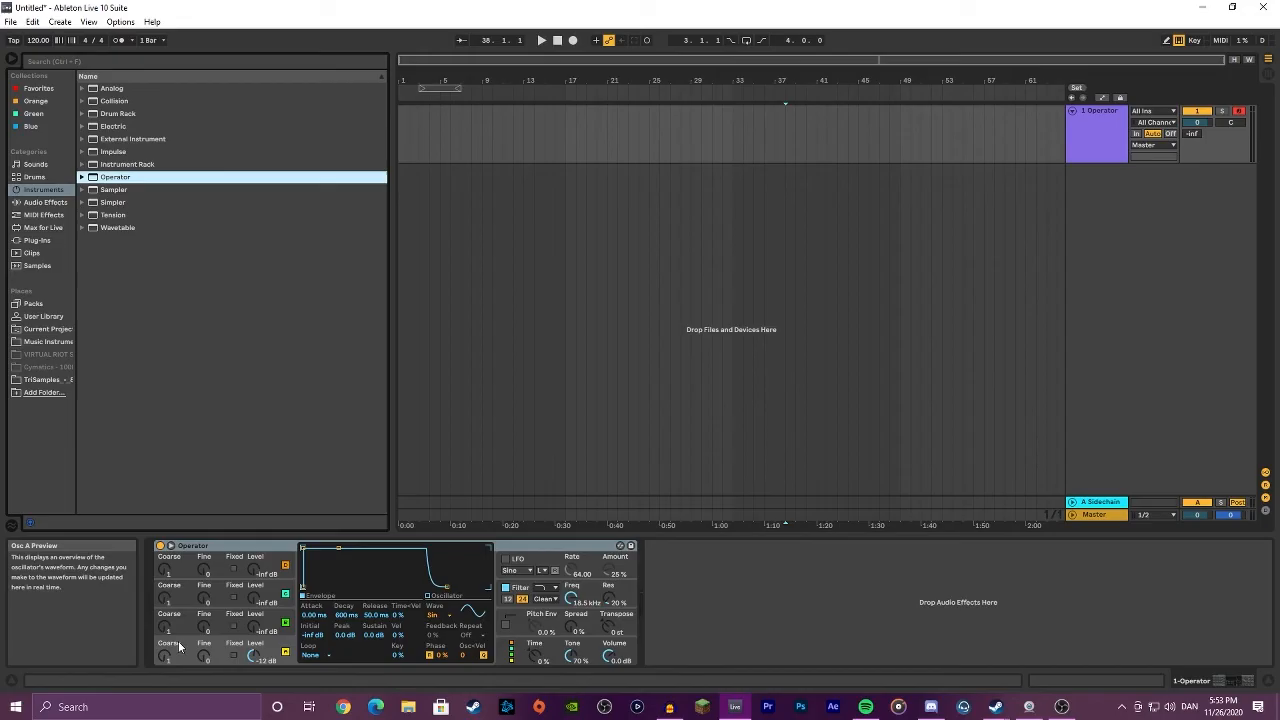
left_click(172, 546)
left_click(172, 547)
left_click(172, 547)
left_click(172, 547)
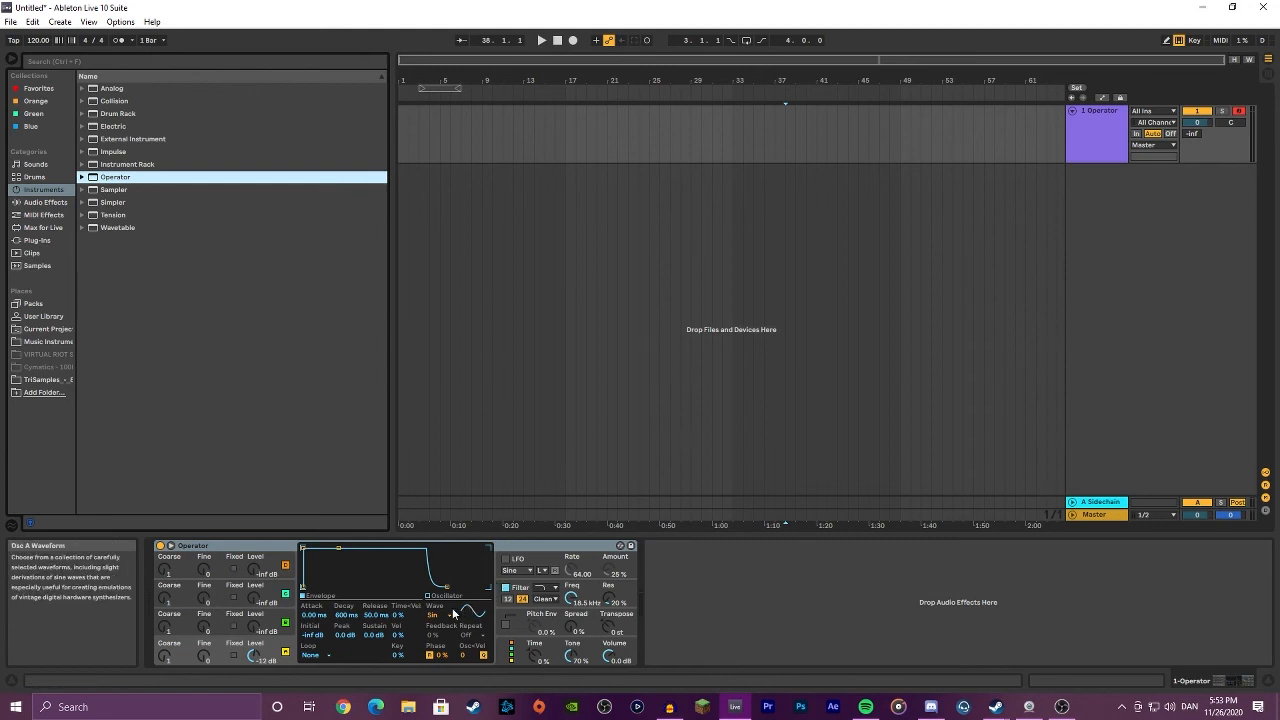
Step: Audition the sine tone and switch oscillator A to a fixed frequency of 40 Hz
key("a")
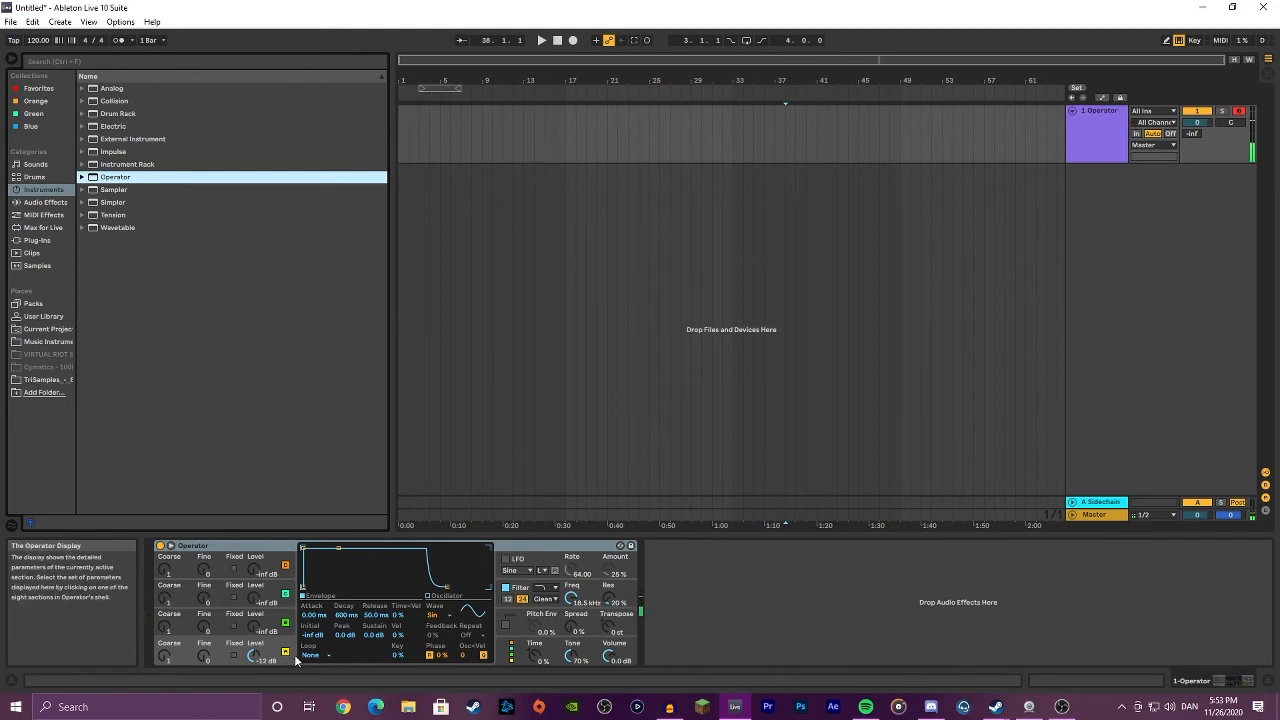
left_click(234, 656)
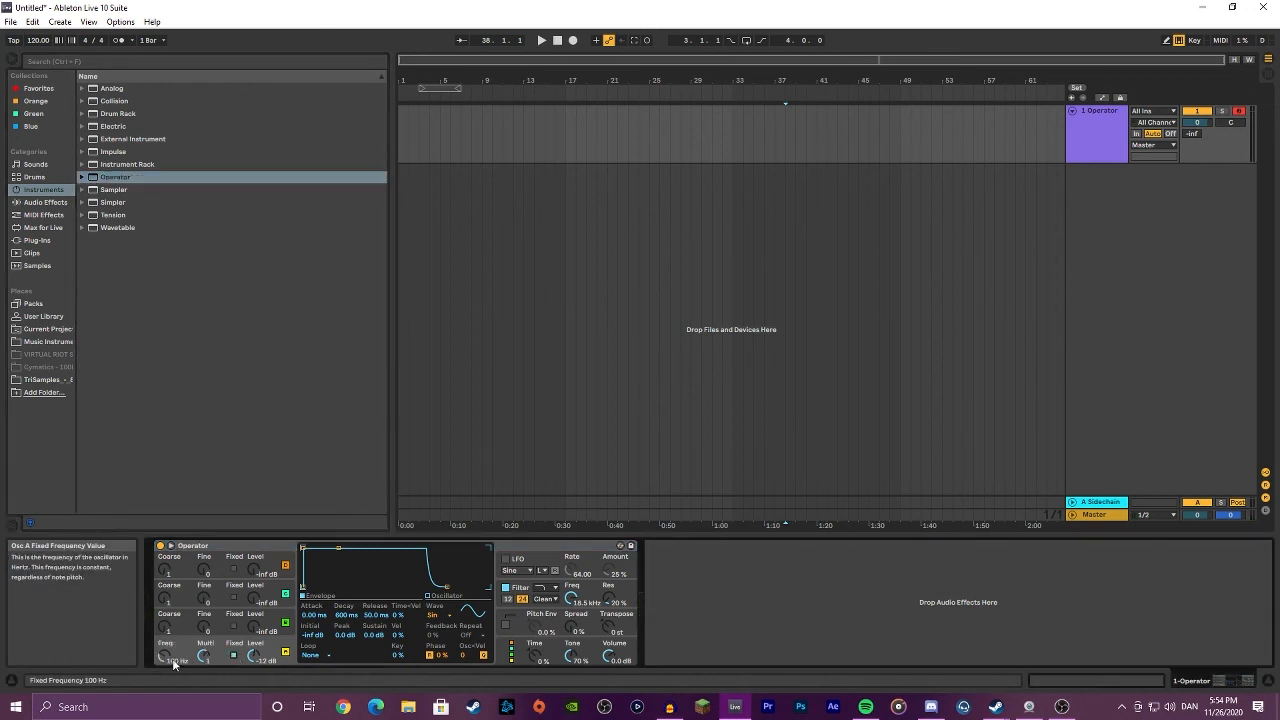
key("a")
scroll(172, 655, "down", 5)
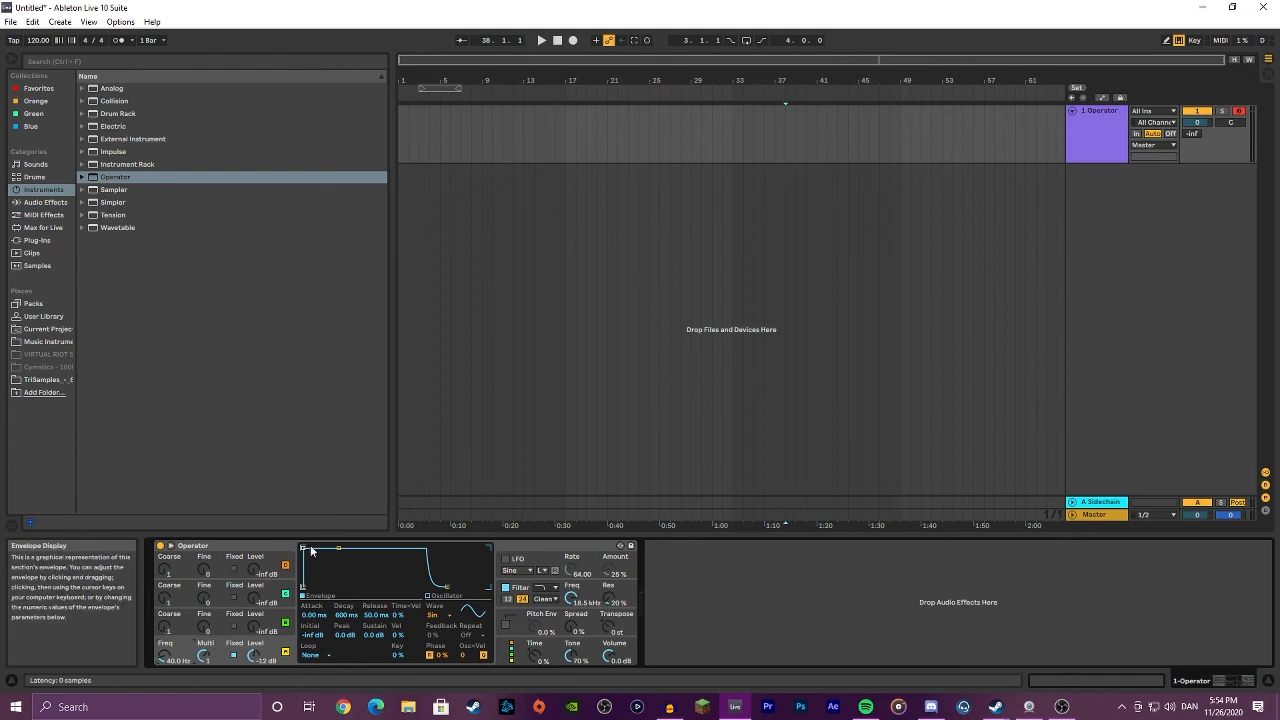
Step: Shape oscillator A's envelope with a 0.0 dB initial level, -inf dB sustain and a shorter decay, auditioning the sound
left_click_drag(312, 638, 312, 560)
left_click_drag(374, 635, 374, 700)
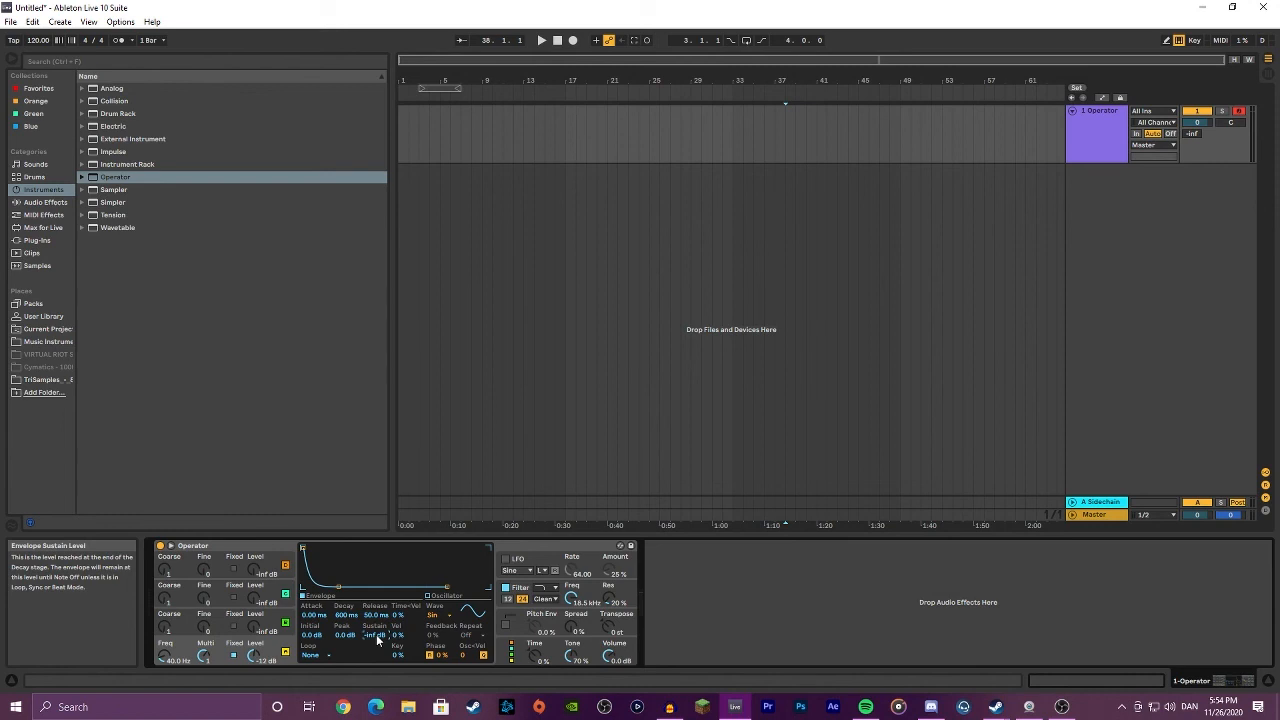
key("a")
key("a")
key("a")
key("a")
key("a")
key("a")
key("a")
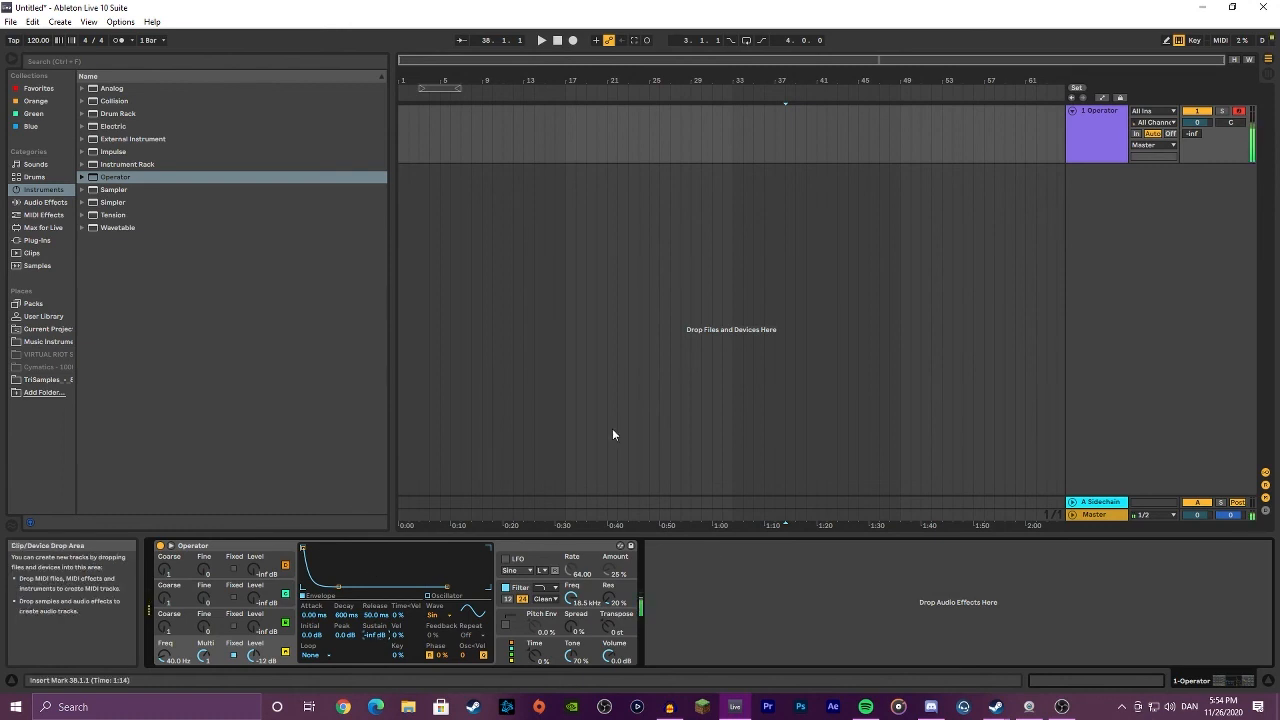
key("a")
mouse_move(348, 615)
left_mouse_down()
mouse_move(348, 642)
mouse_move(348, 630)
left_mouse_up()
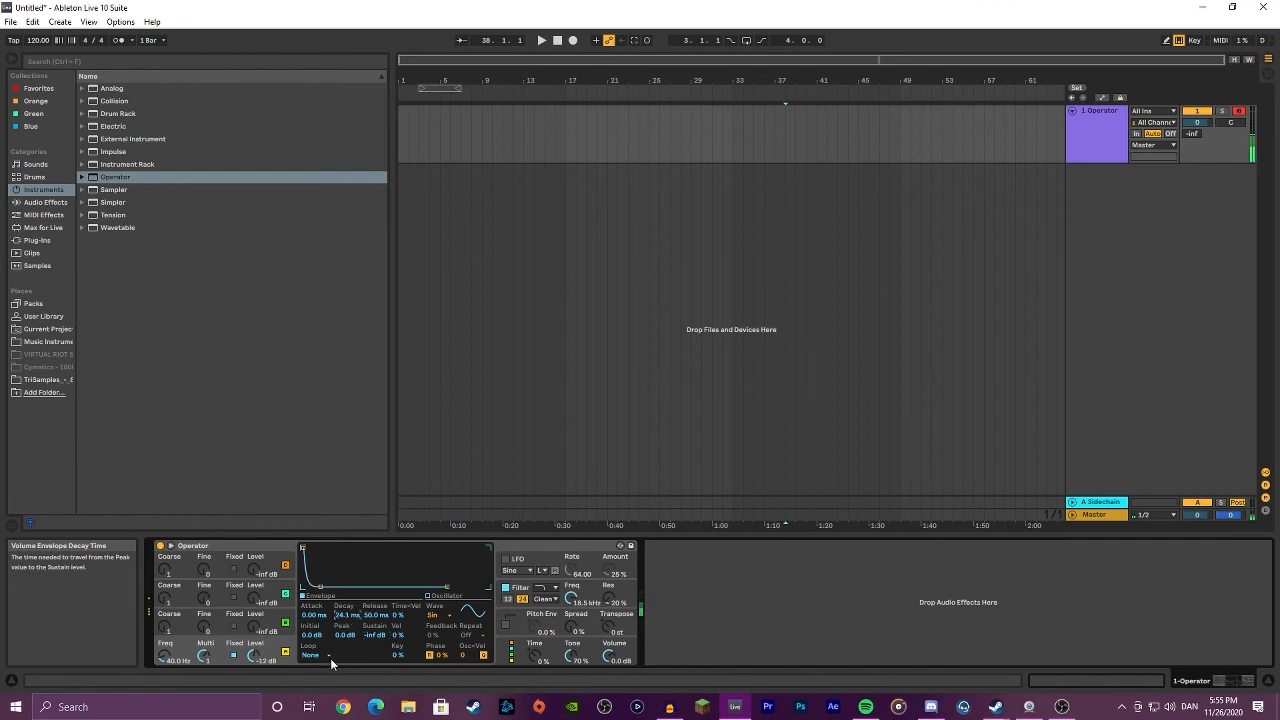
key("a")
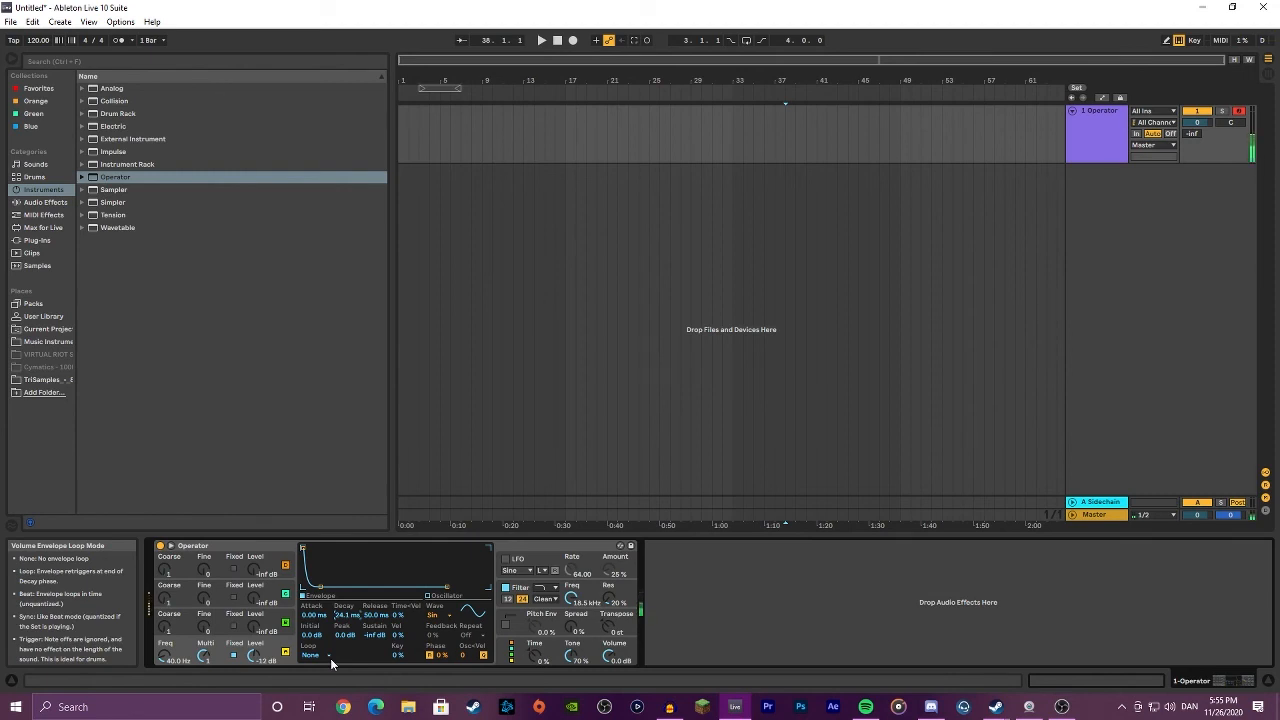
Step: Set oscillator B's waveform to Noise Looped and its level to -12 dB
left_click(226, 628)
left_click(432, 616)
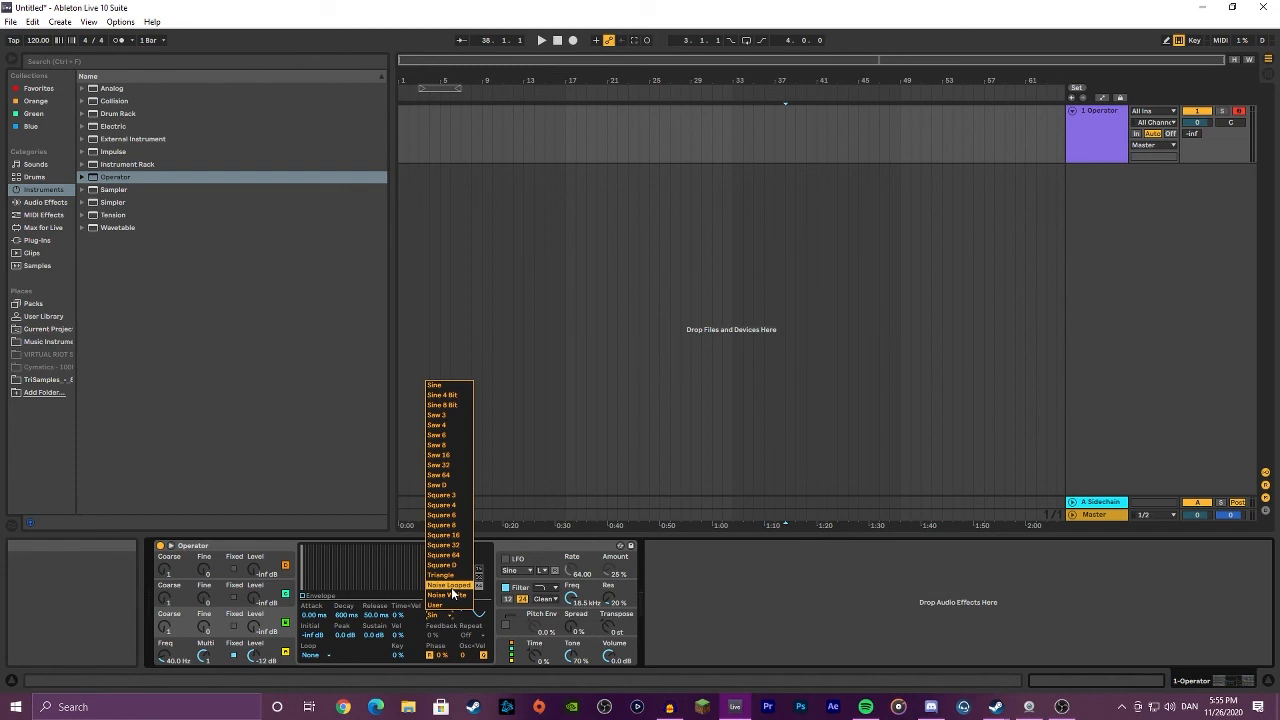
left_click(451, 588)
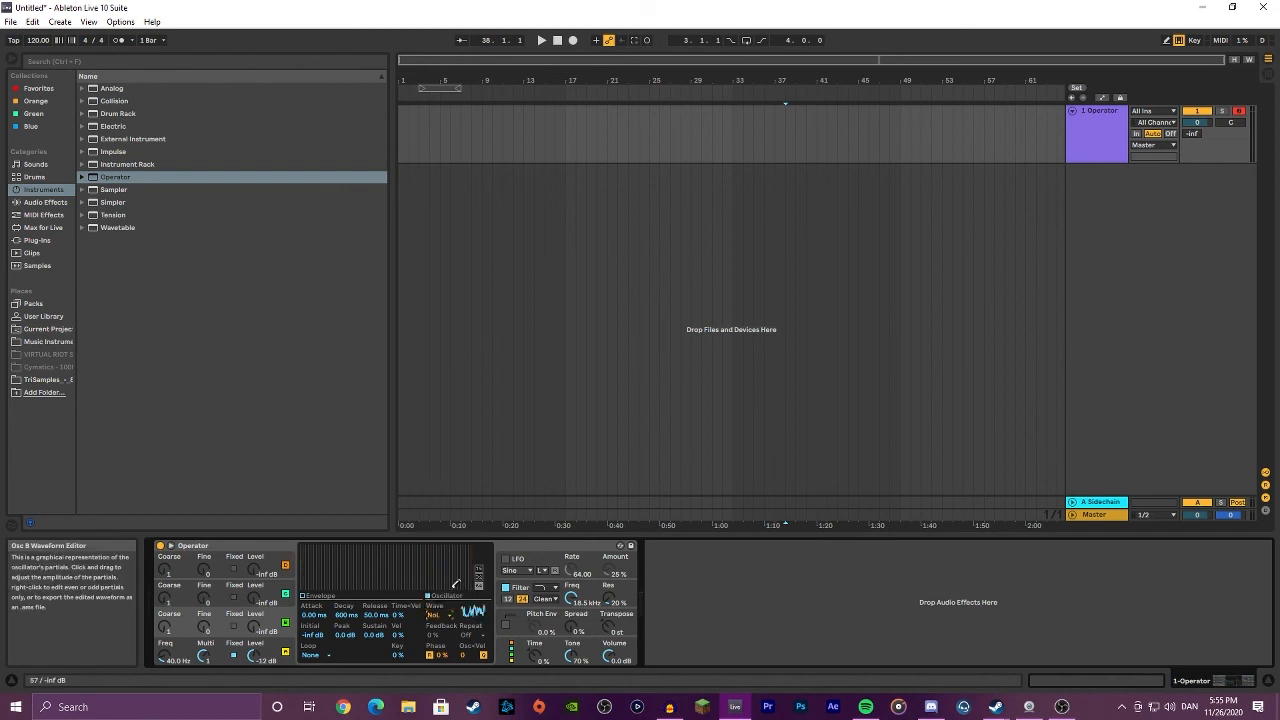
mouse_move(253, 627)
left_mouse_down()
mouse_move(253, 610)
mouse_move(255, 625)
left_mouse_up()
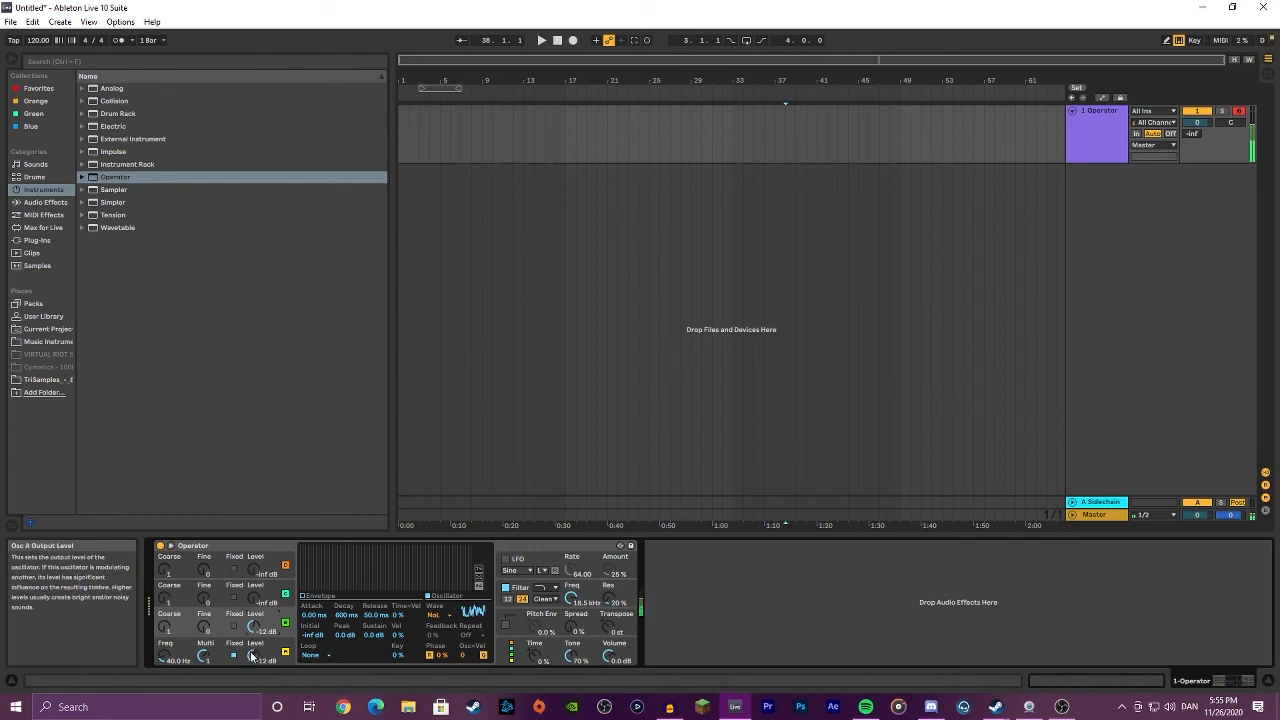
Step: Switch oscillator B to a fixed frequency of 200 Hz and audition the sound
left_click(233, 626)
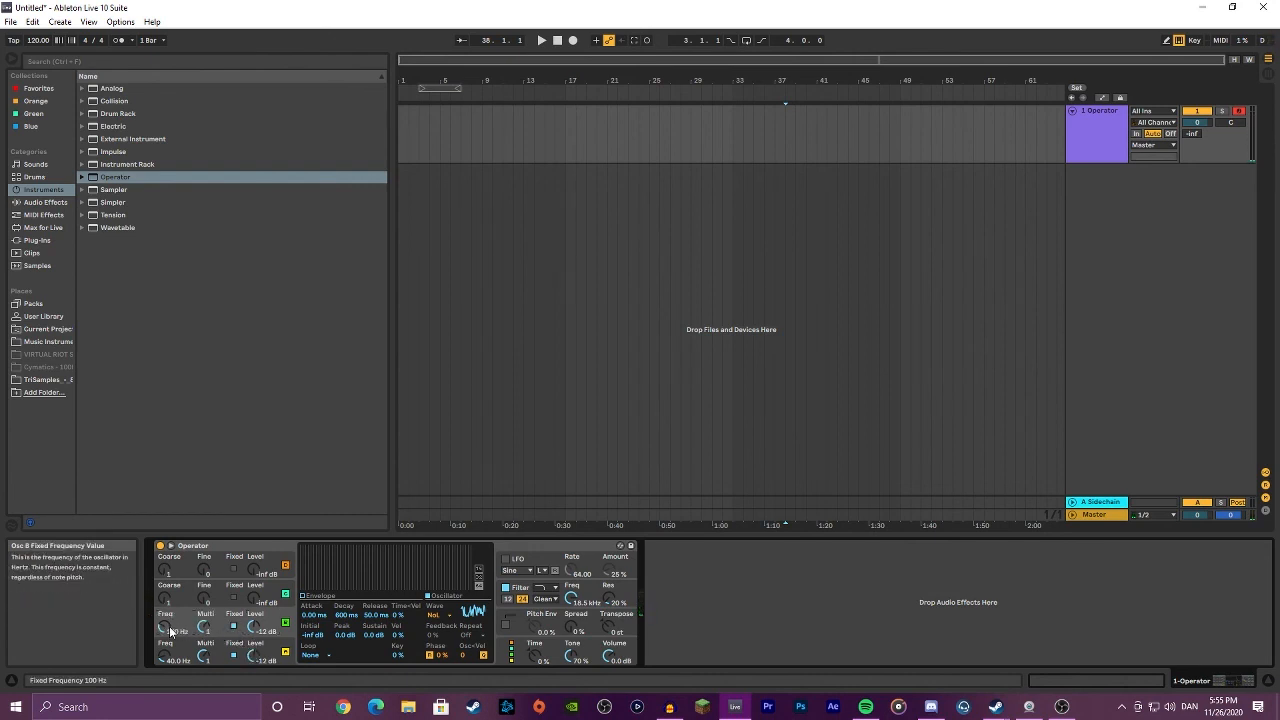
key("Return")
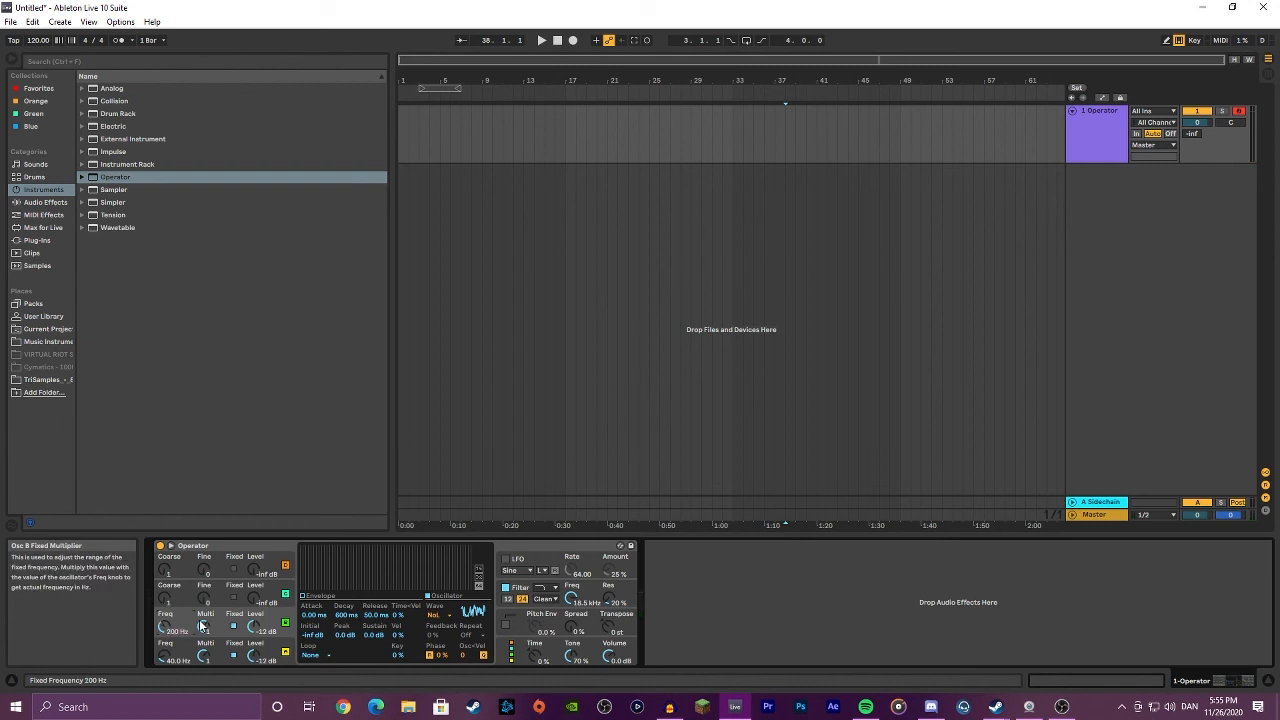
key("a")
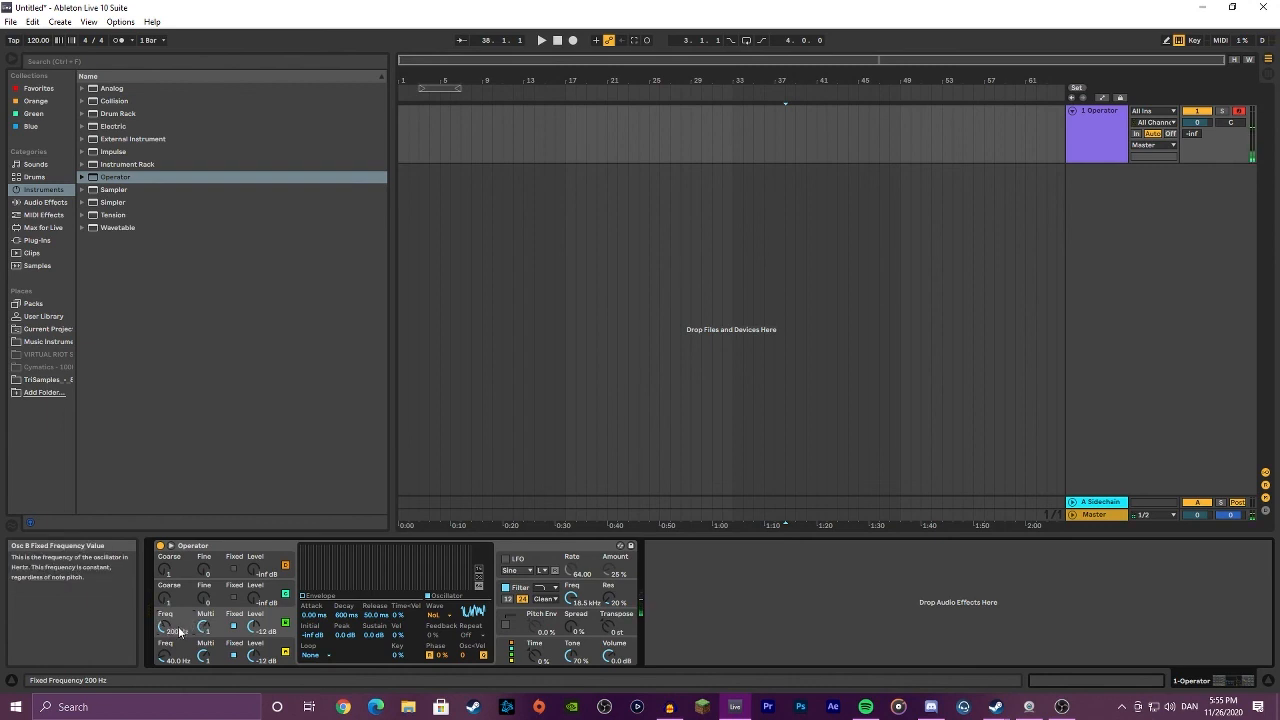
Step: Try 250 Hz as oscillator B's fixed frequency, audition it, and return to 200 Hz
type("250")
key("Return")
key("a")
key("Return")
key("a")
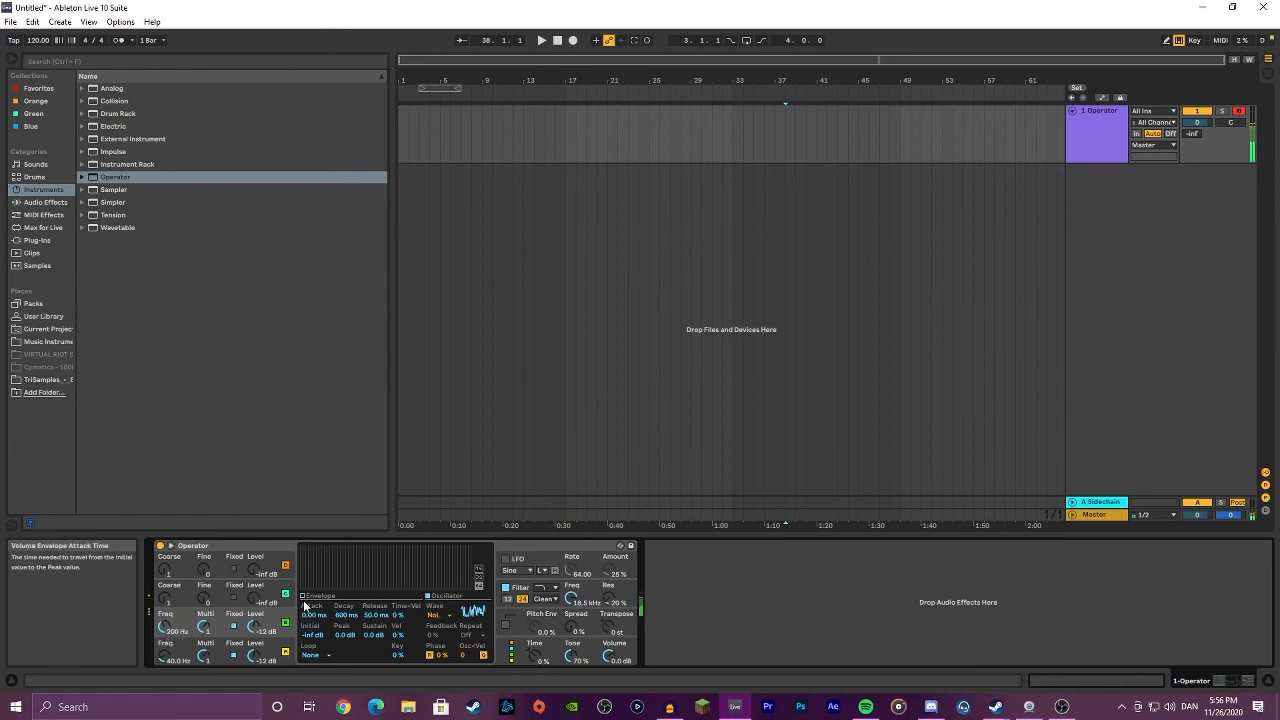
Step: Raise oscillator A's level to -4.8 dB and oscillator B's level to -7.6 dB
left_click_drag(254, 654, 254, 621)
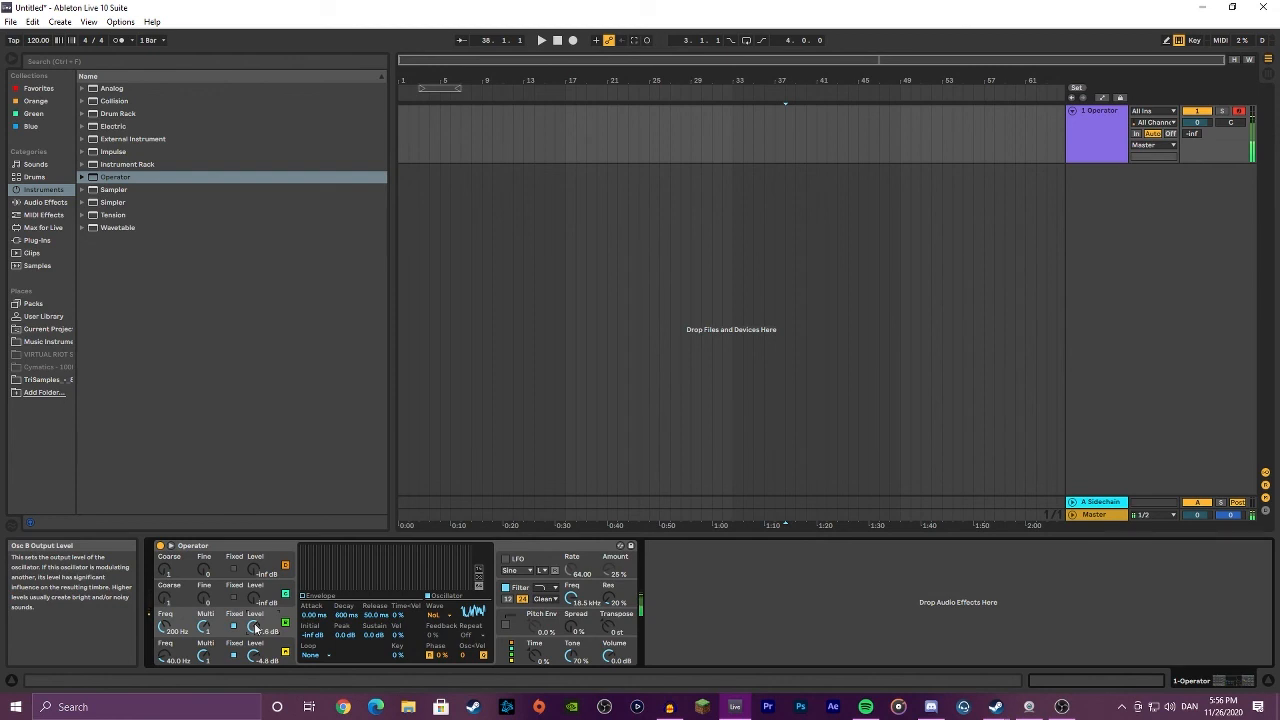
Step: Enable the pitch envelope at 100 % amount, with a +48 st initial level and 0 st peak
left_click(507, 626)
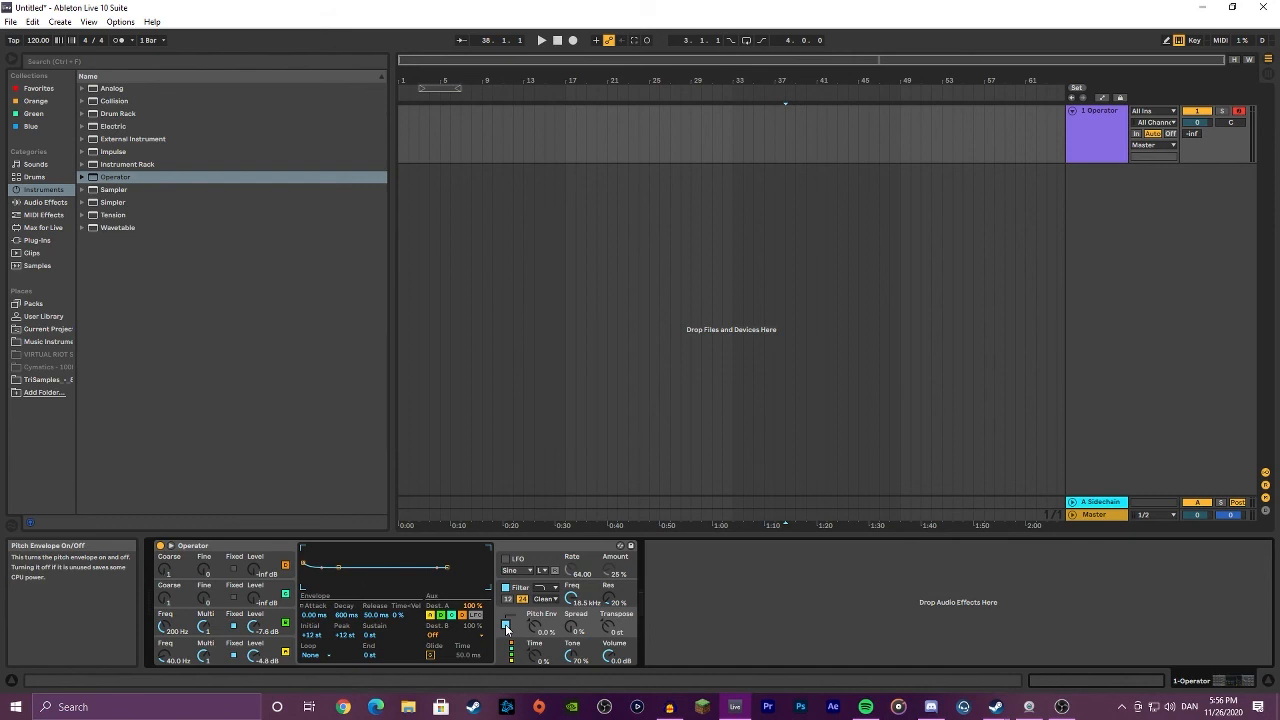
left_click(506, 626)
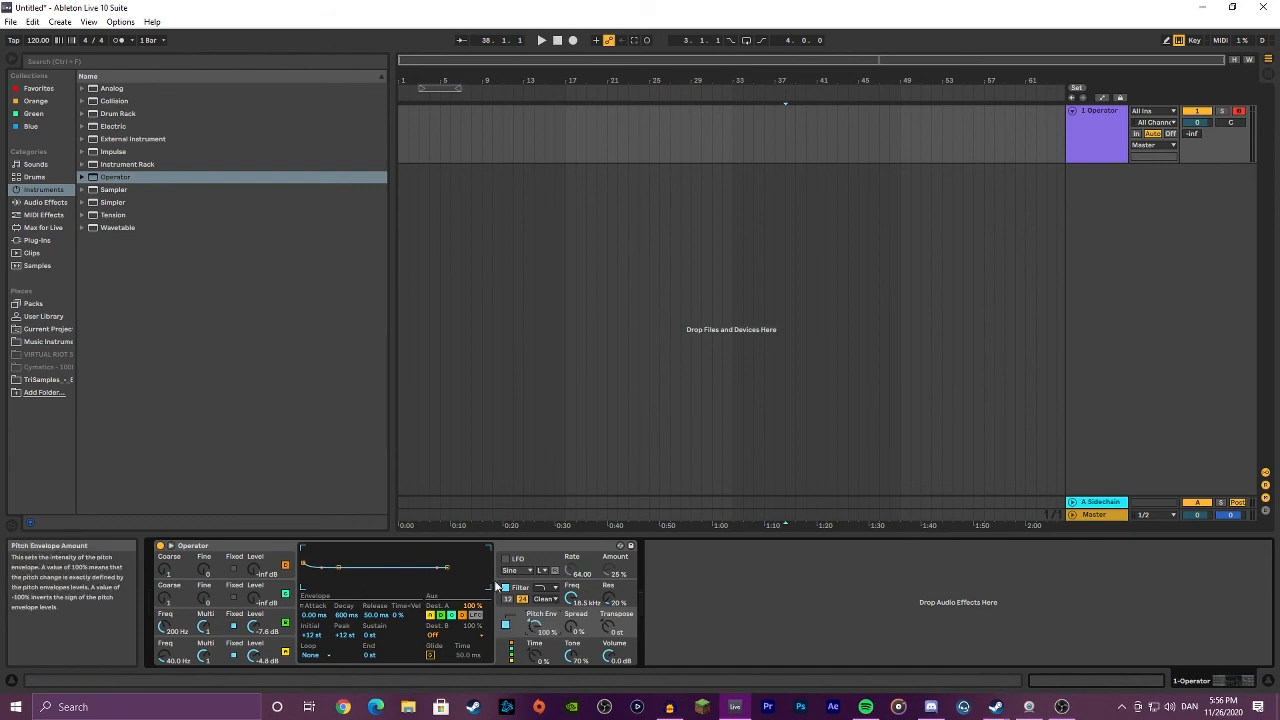
left_click_drag(303, 563, 303, 549)
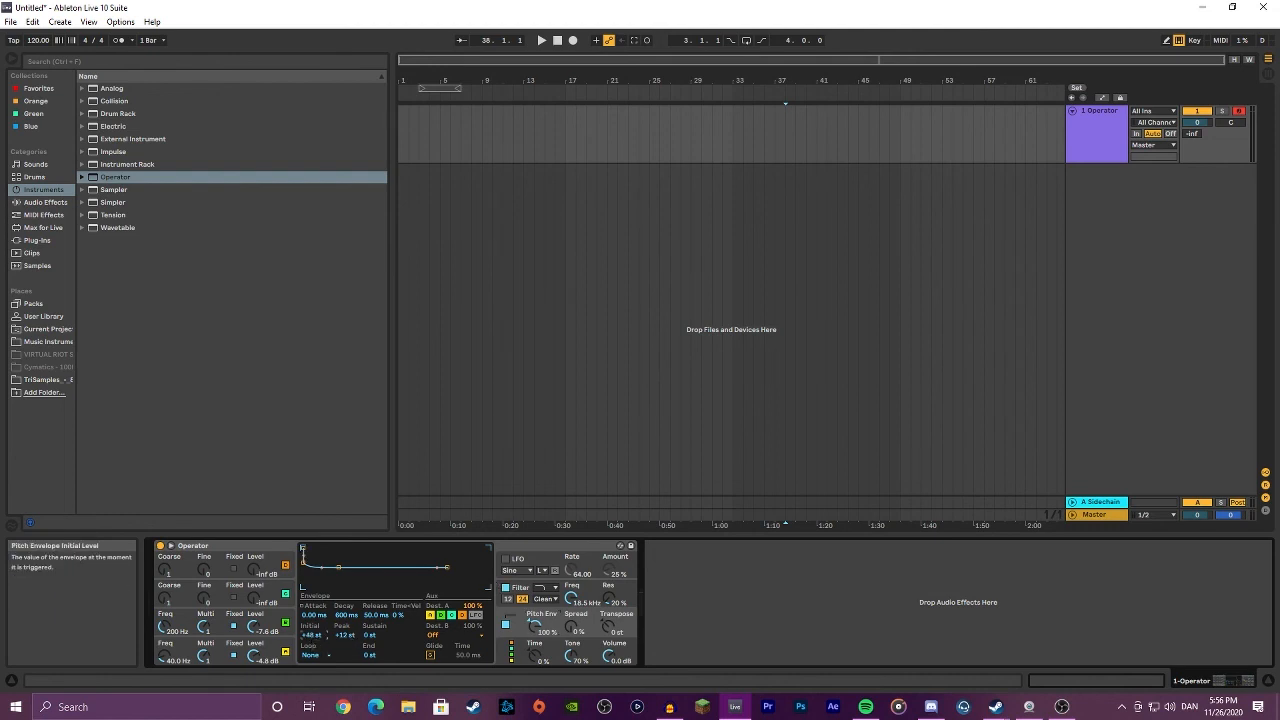
double_click(340, 638)
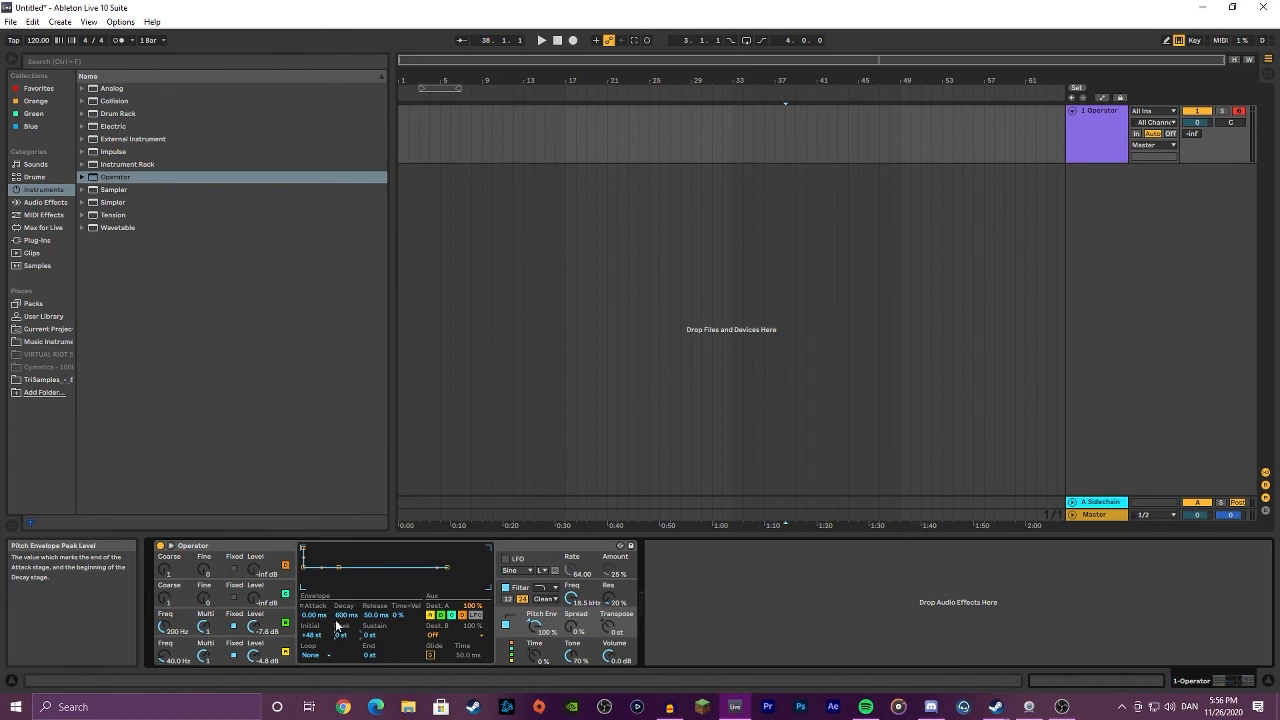
Step: Lengthen the pitch envelope's attack and bend its attack slope to about 61 %, auditioning the sound
left_click_drag(313, 615, 313, 588)
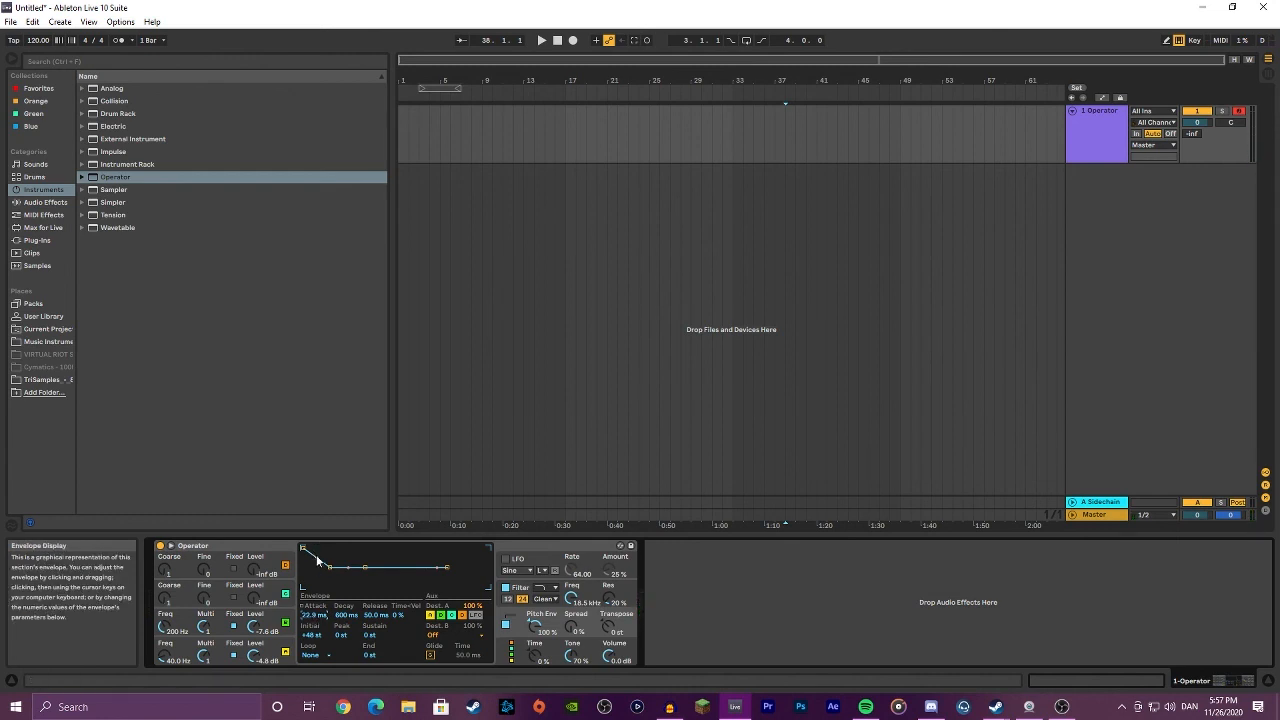
left_click(317, 562)
left_click_drag(317, 562, 317, 567)
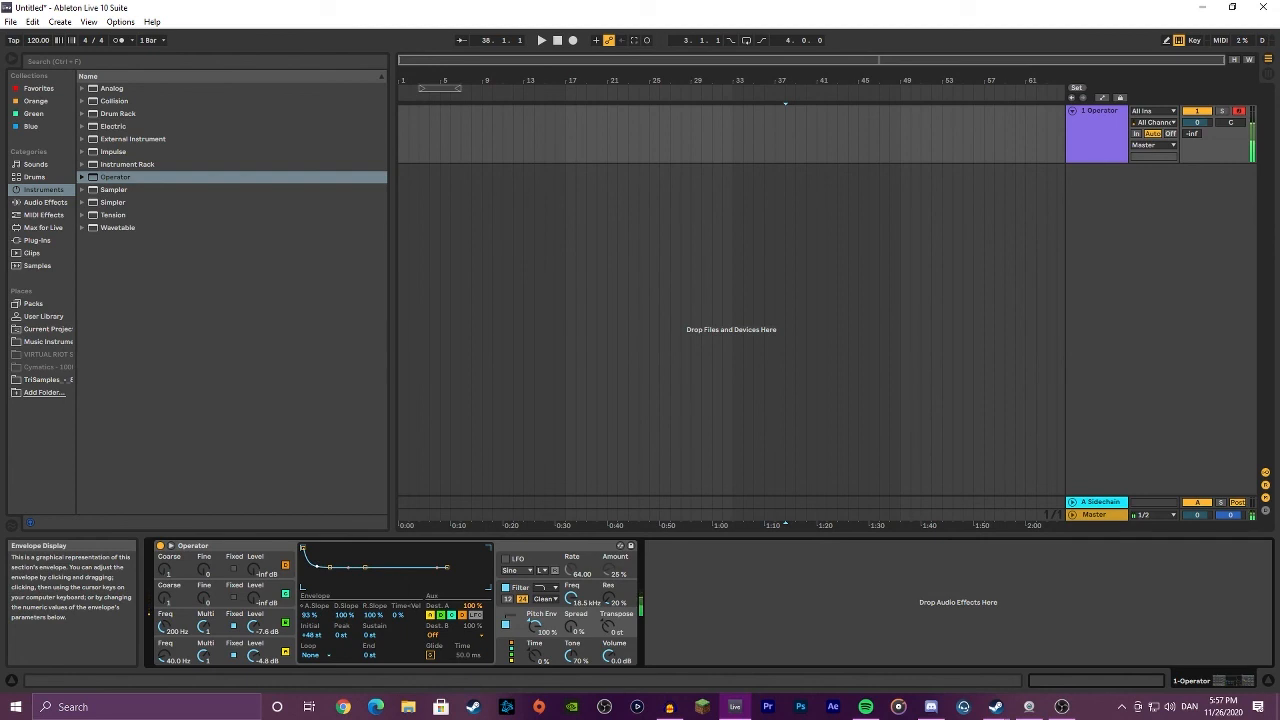
left_click_drag(317, 567, 317, 563)
key("a")
left_click_drag(318, 562, 316, 567)
key("a")
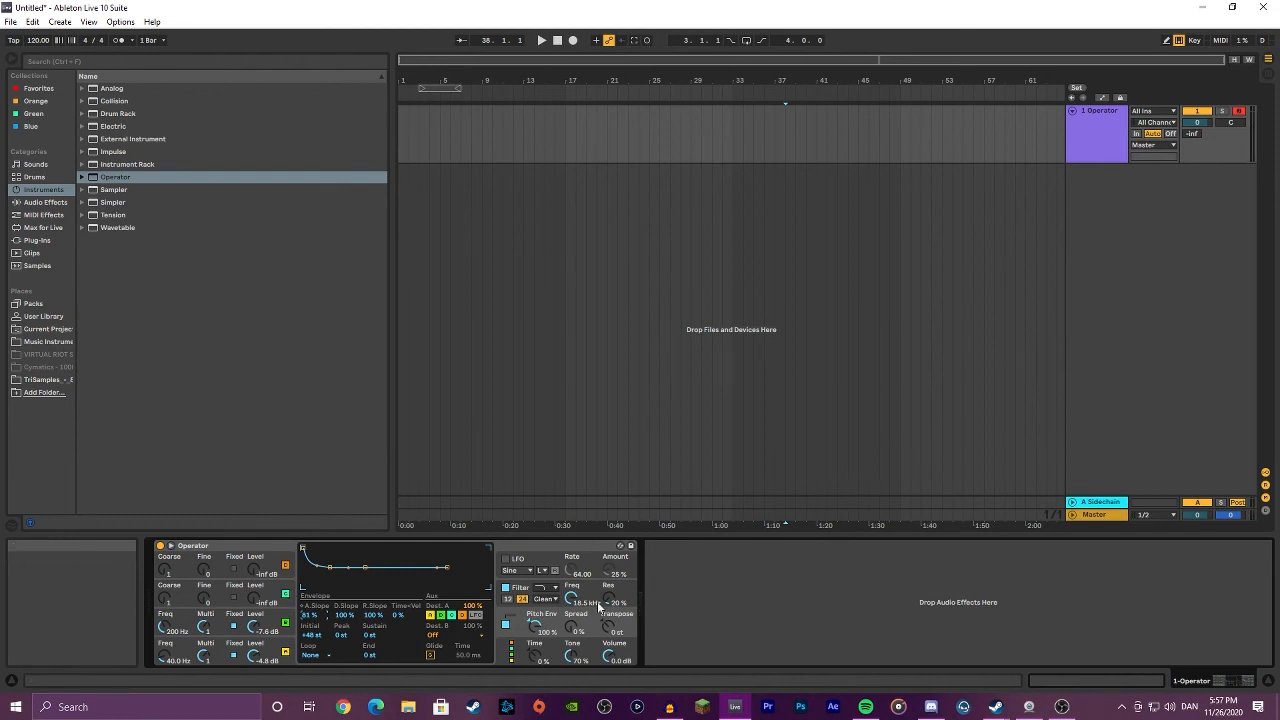
Step: Change the Operator filter's circuit type to PRD
left_click(541, 584)
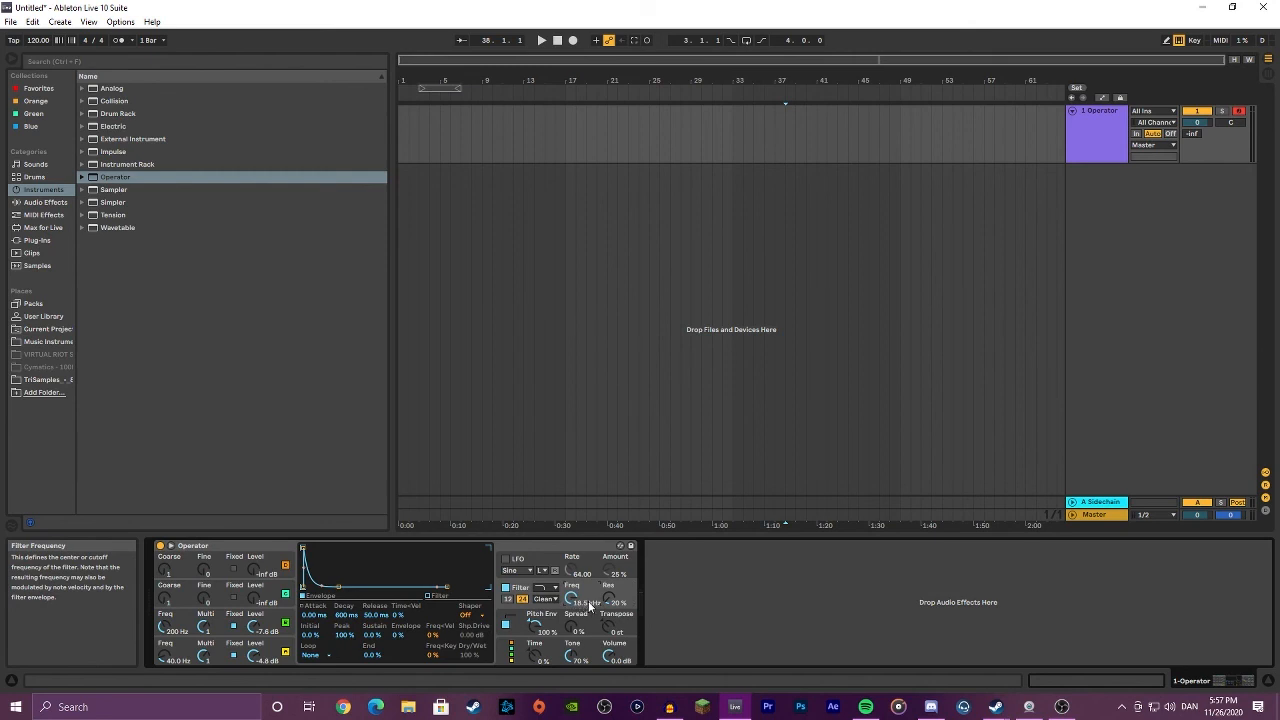
left_click(545, 598)
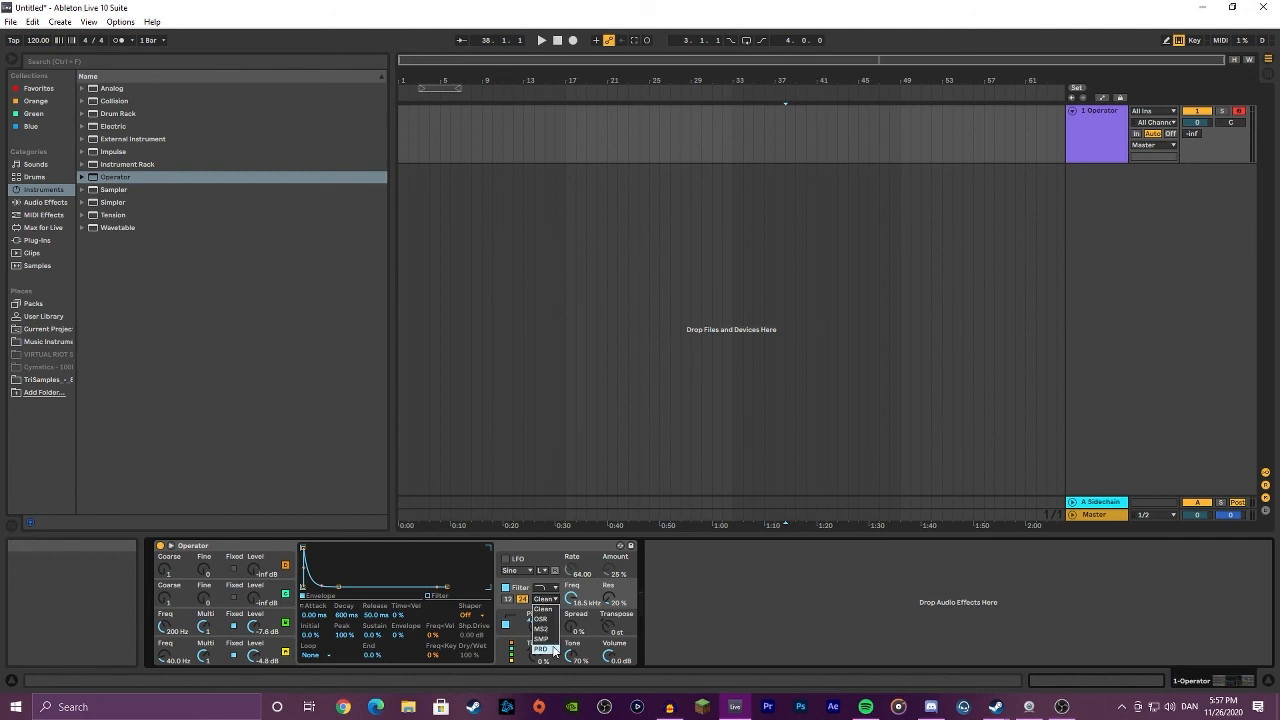
left_click(542, 649)
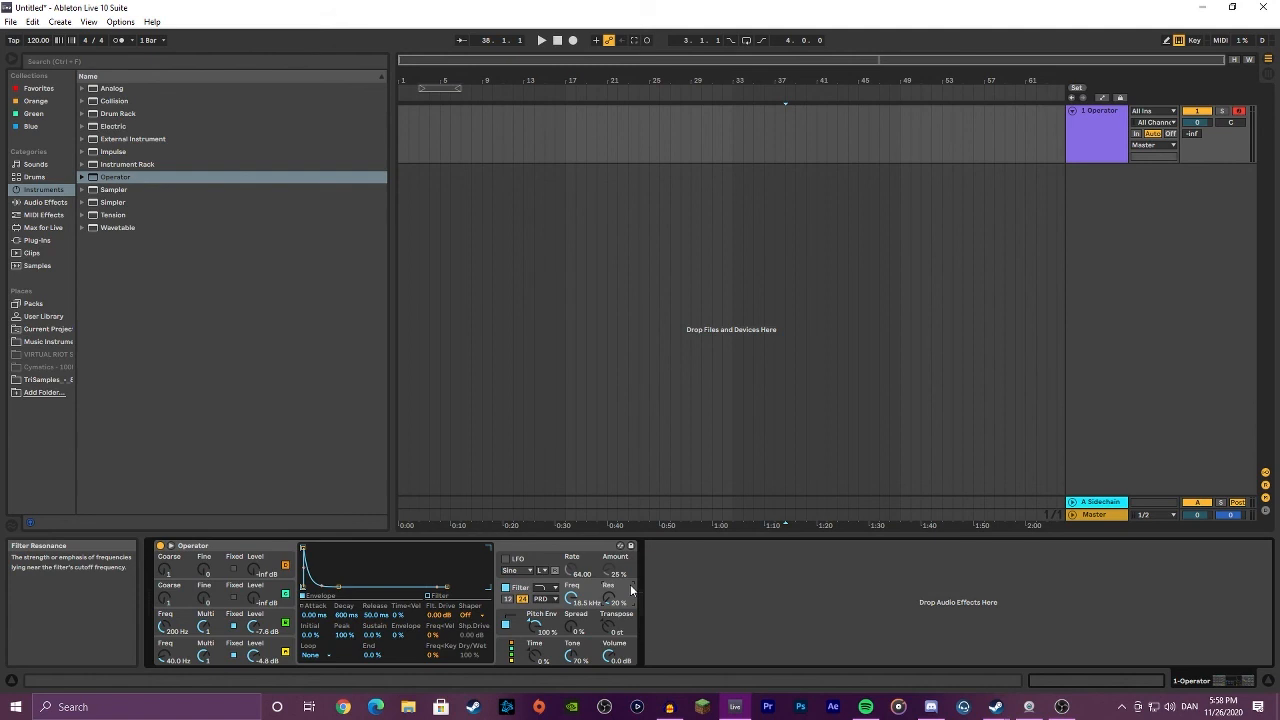
Step: Try Serum on a new MIDI track, with its filter enabled and the cutoff raised, to examine the filter drive
right_click(1134, 211)
left_click(1150, 231)
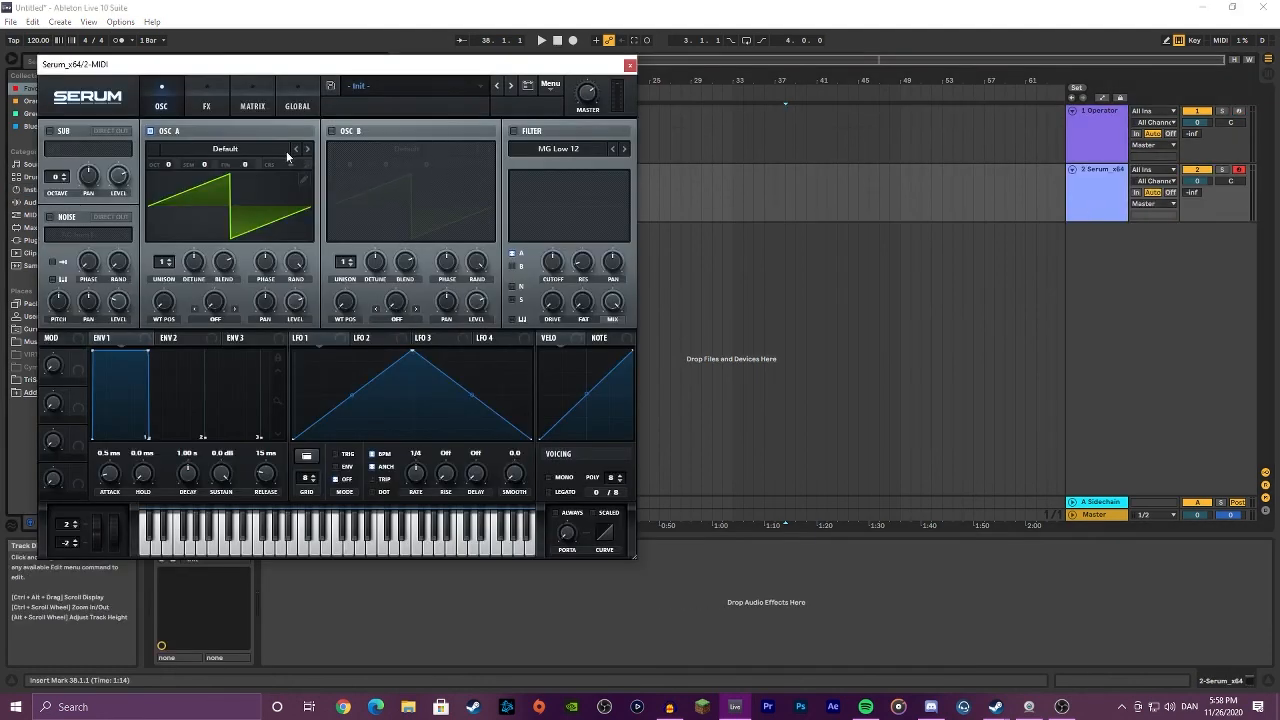
left_click(514, 130)
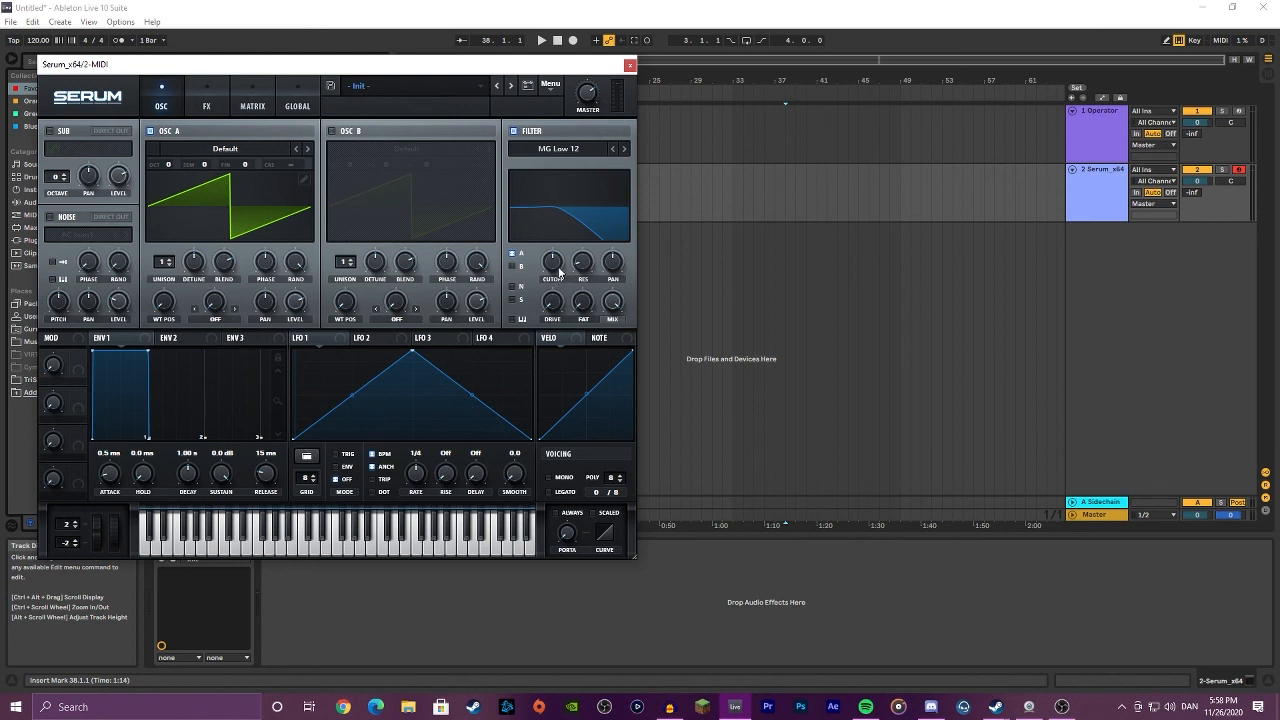
left_click_drag(560, 272, 581, 228)
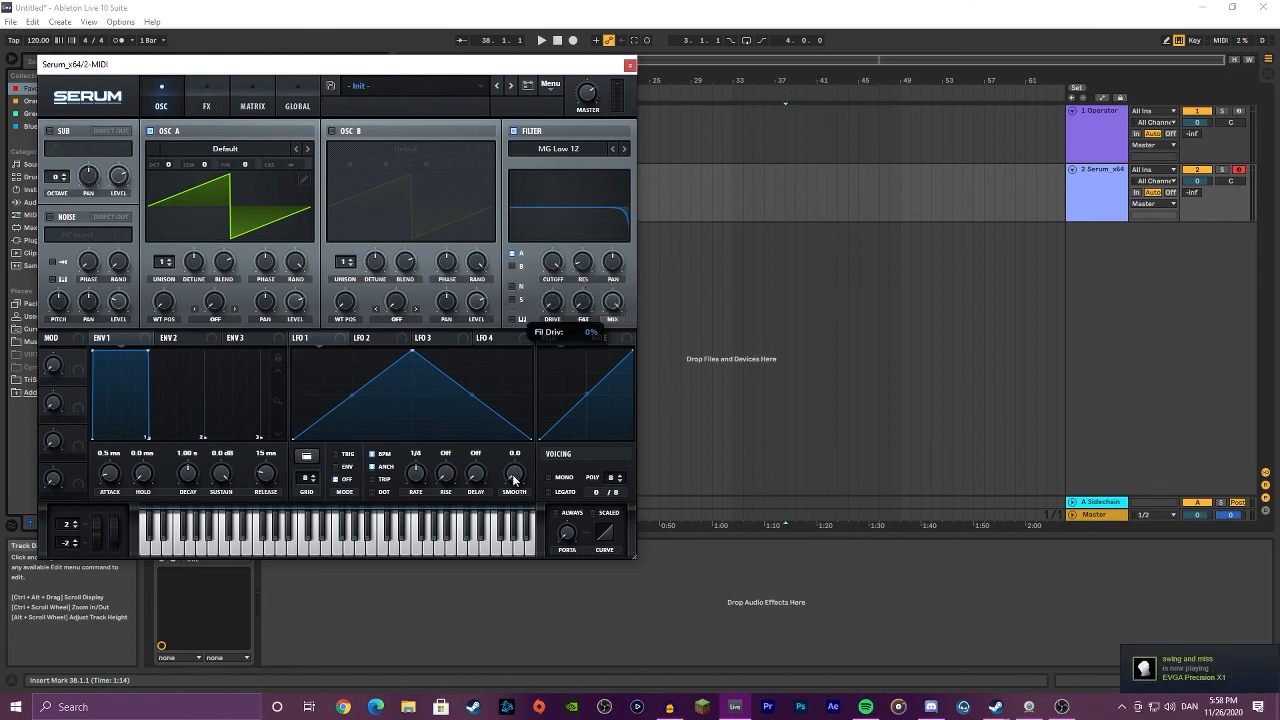
left_click(630, 66)
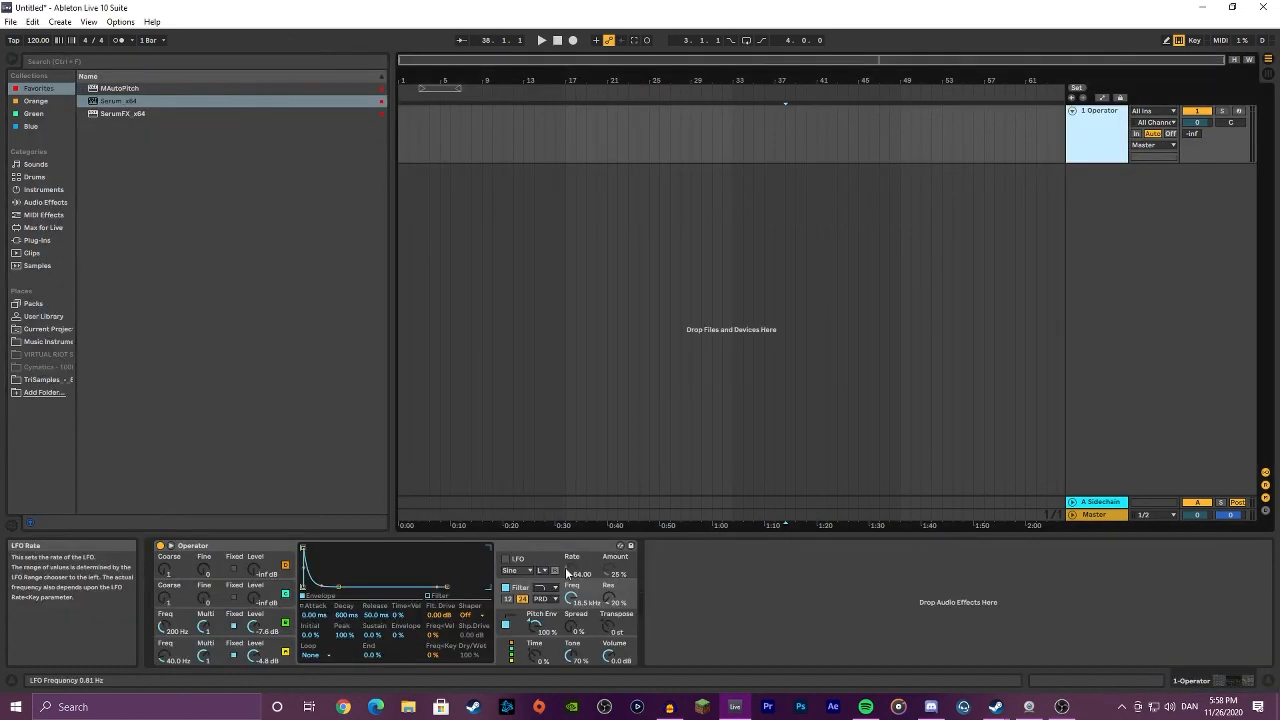
Step: Arm the Operator track for recording and raise the Operator filter's drive
left_click(1238, 111)
left_click_drag(438, 614, 438, 585)
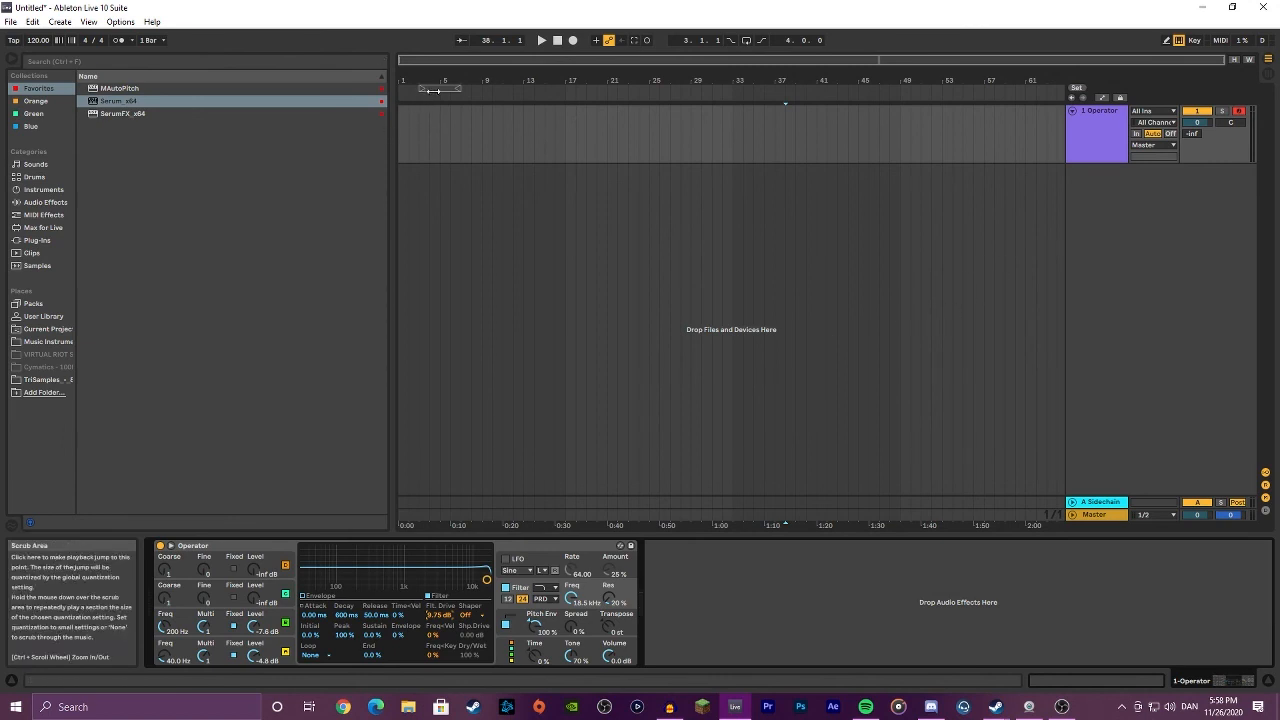
Step: Create an empty four-bar MIDI clip on the Operator track from bar 1 to bar 5
left_click(400, 136)
left_click_drag(400, 136, 441, 125)
key("ctrl+shift+m")
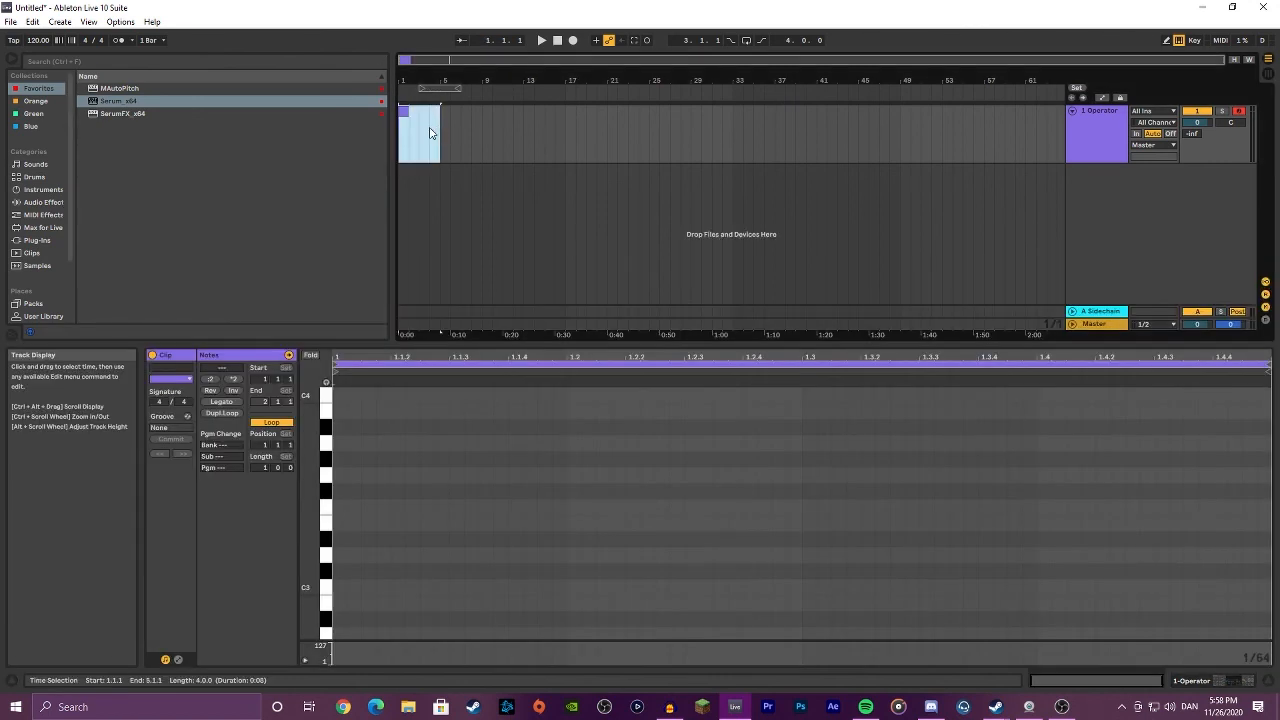
key("ctrl+j")
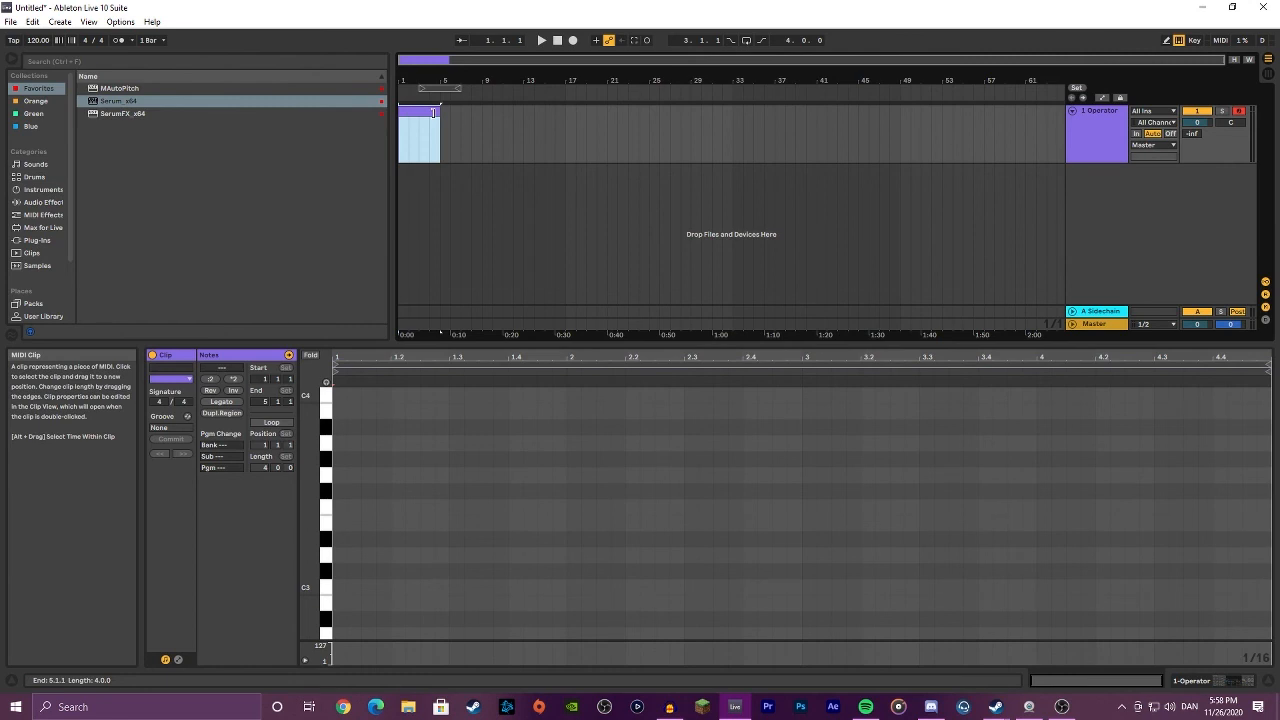
Step: Undo the clip's extension to four bars and draw a C3 note spanning the whole one-bar clip
key("ctrl+z")
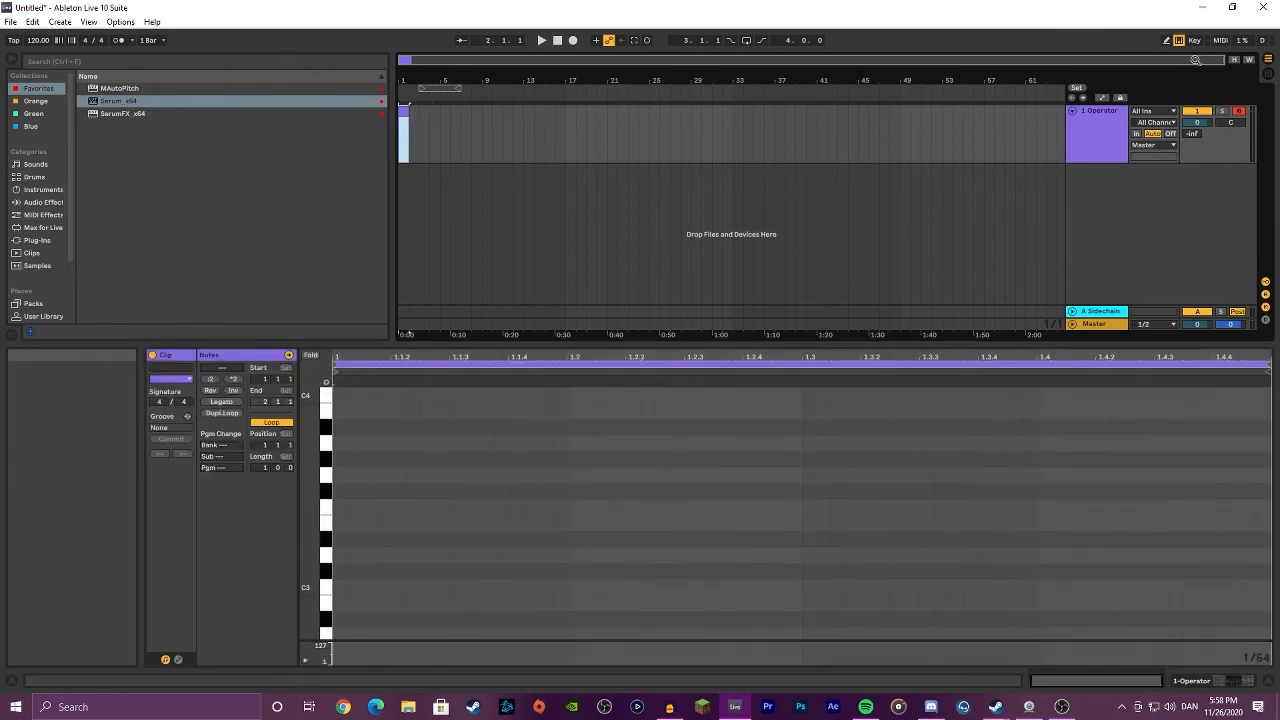
left_click(1249, 61)
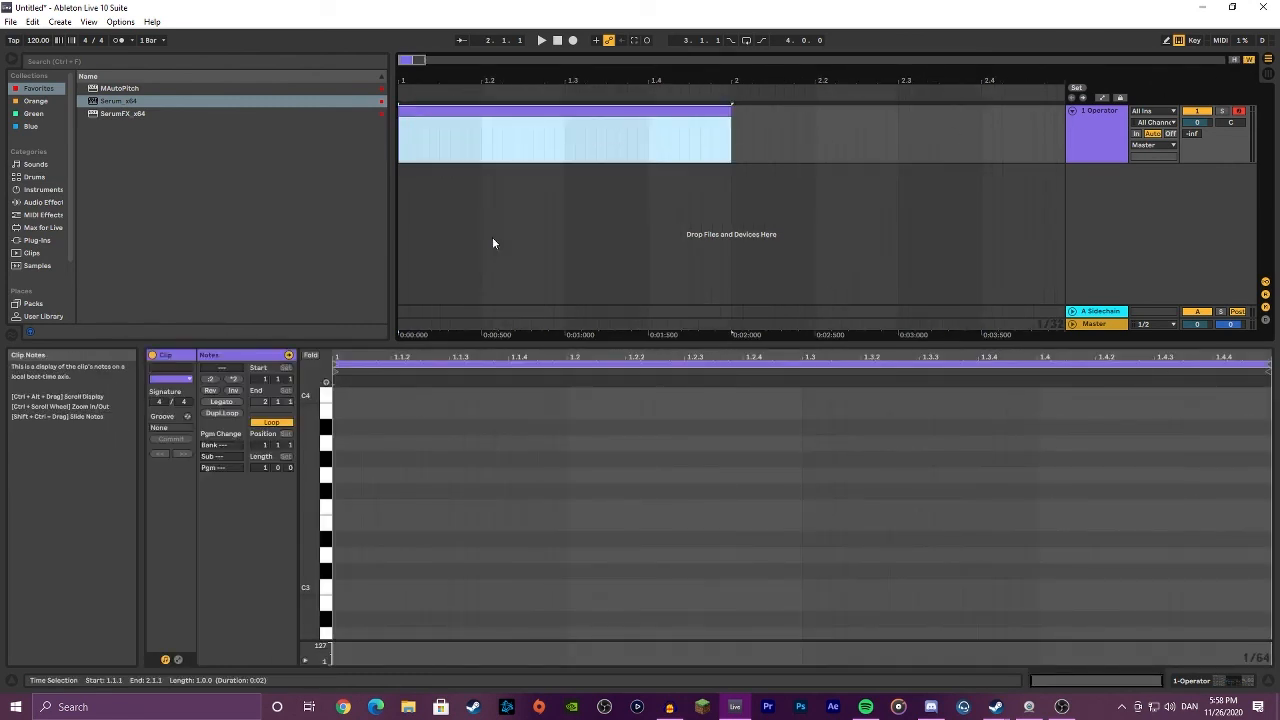
double_click(335, 587)
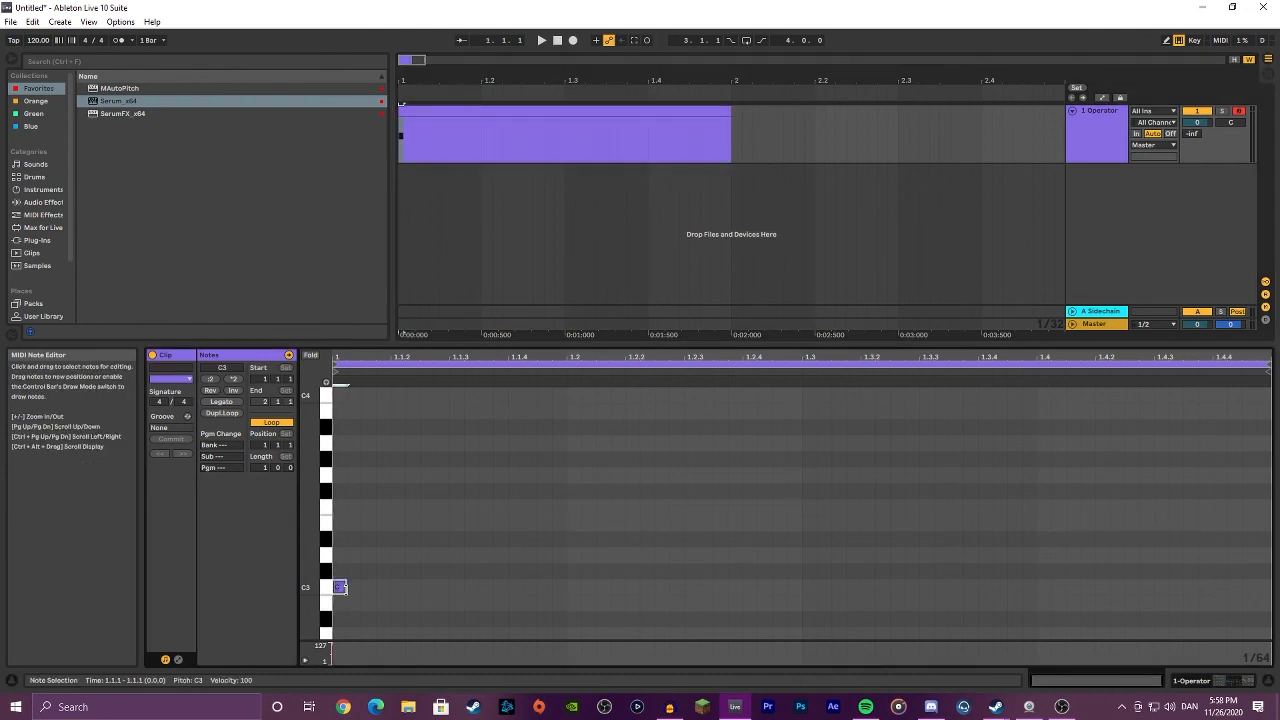
left_click_drag(345, 587, 1230, 564)
Step: Freeze the Operator track and flatten it to audio
right_click(700, 115)
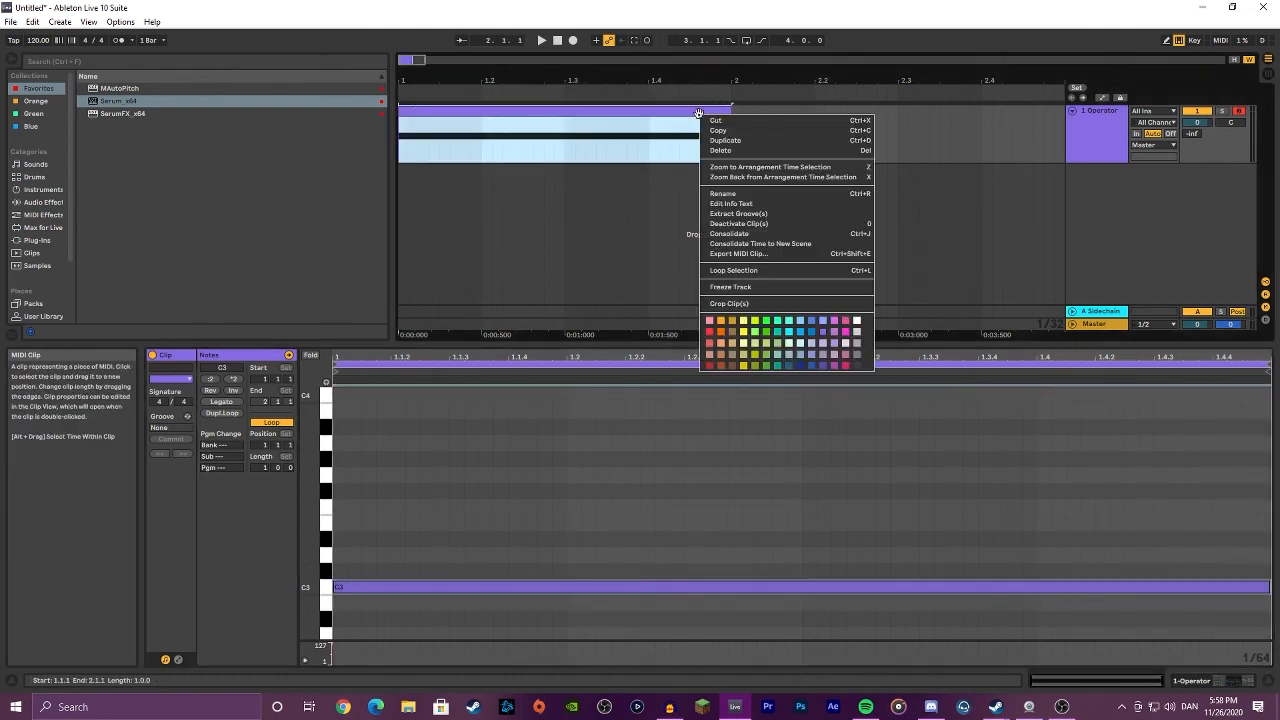
left_click(740, 287)
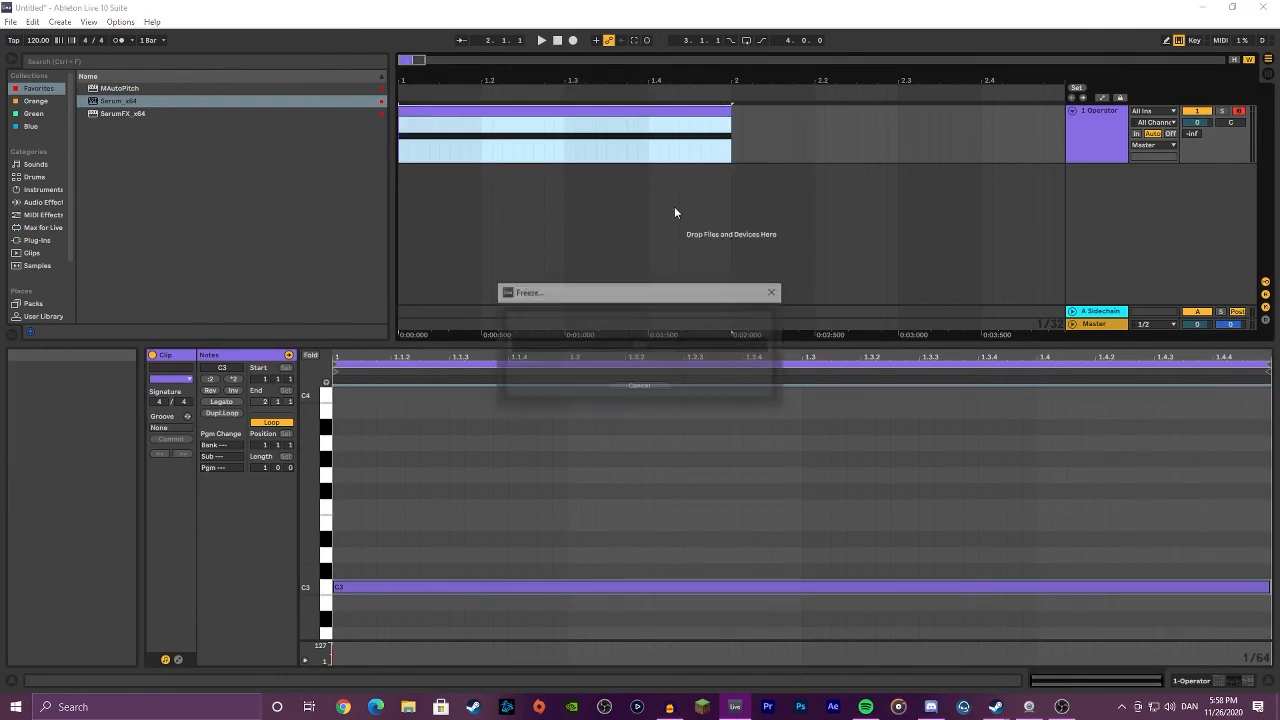
right_click(582, 107)
left_click(611, 289)
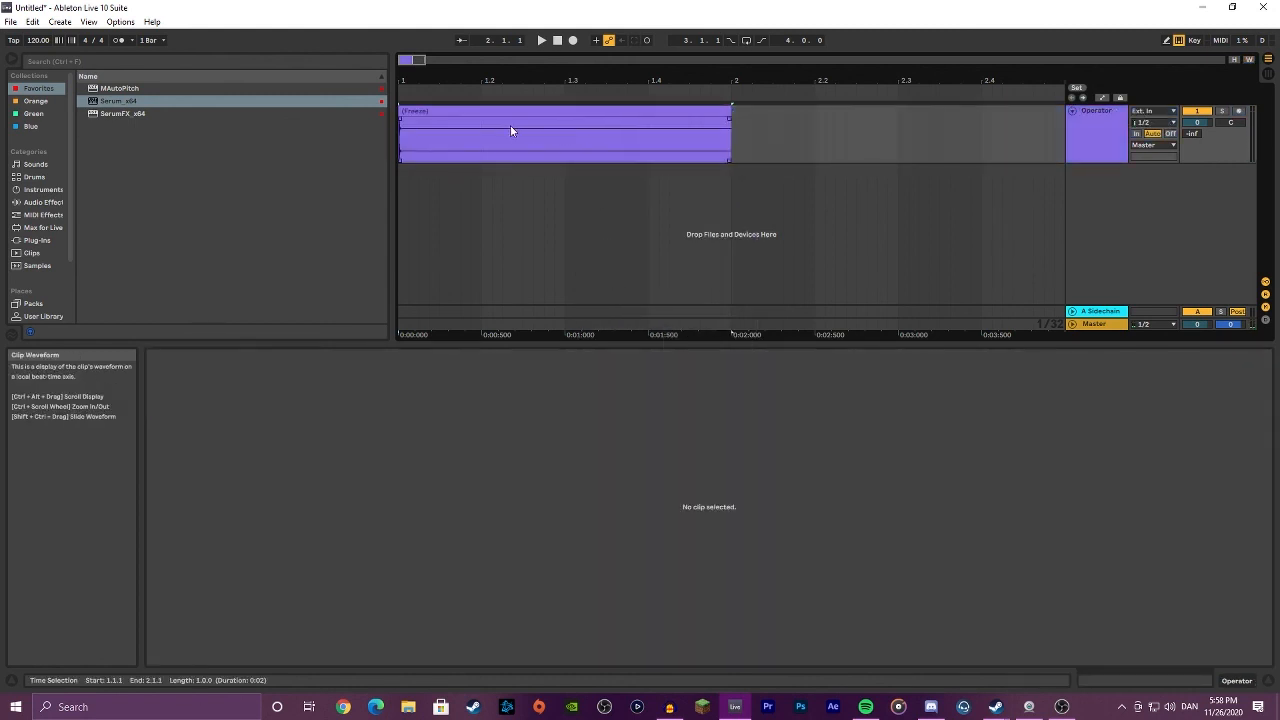
Step: Shorten the flattened kick clip so that it ends at 1.1.2
left_click(401, 122)
left_click_drag(731, 113, 437, 114)
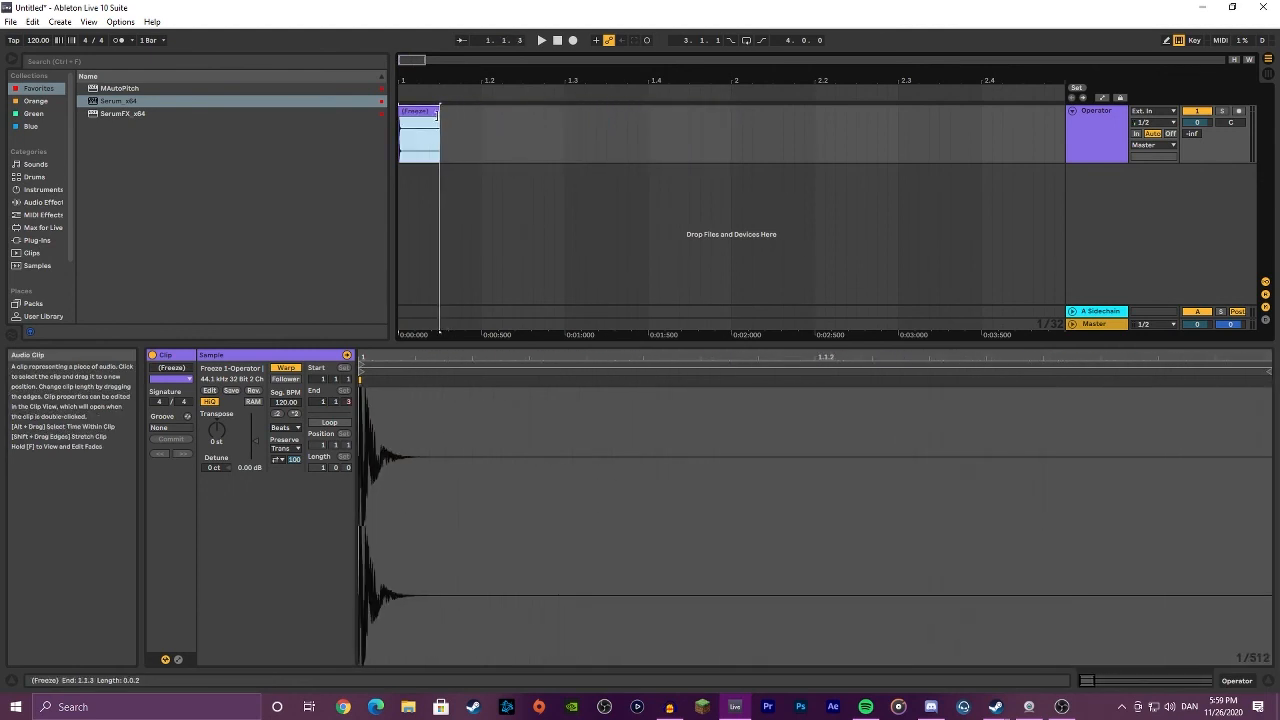
left_click_drag(417, 60, 398, 106)
left_click_drag(402, 61, 399, 86)
Step: Play back the shortened kick clip and raise its clip gain to 5.38 dB
key("space")
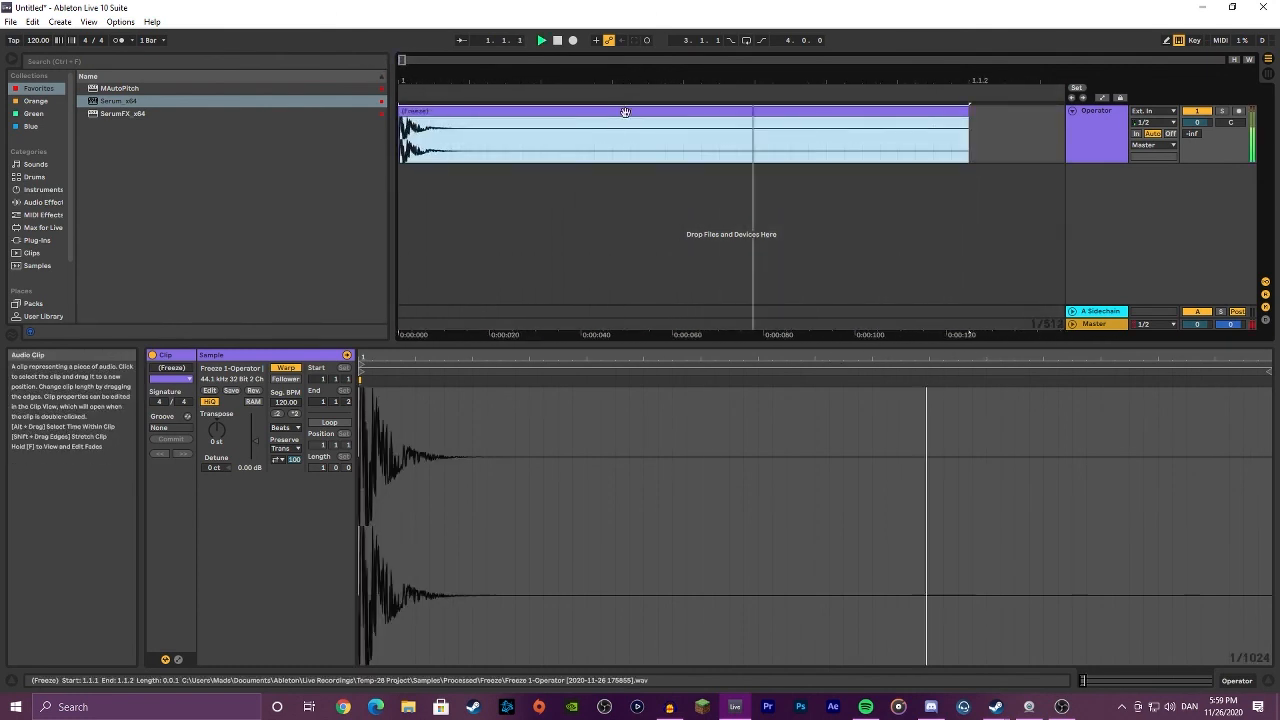
key("space")
key("space")
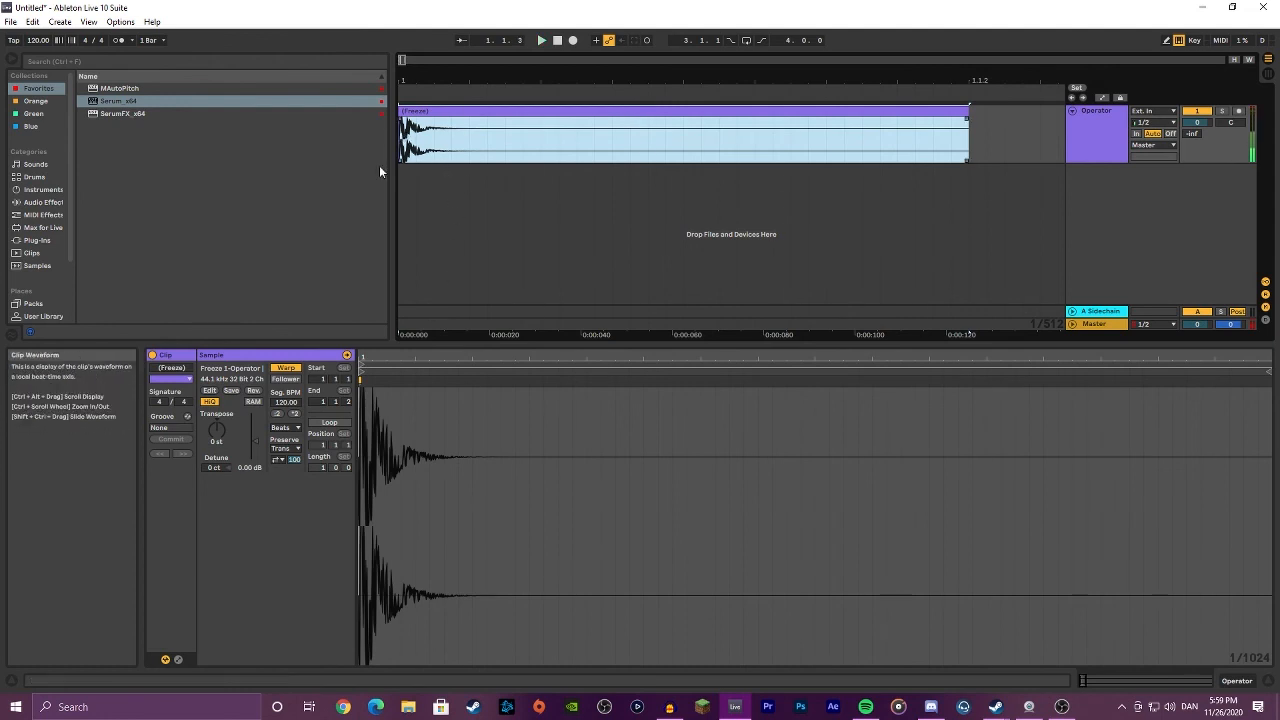
left_click_drag(252, 445, 252, 415)
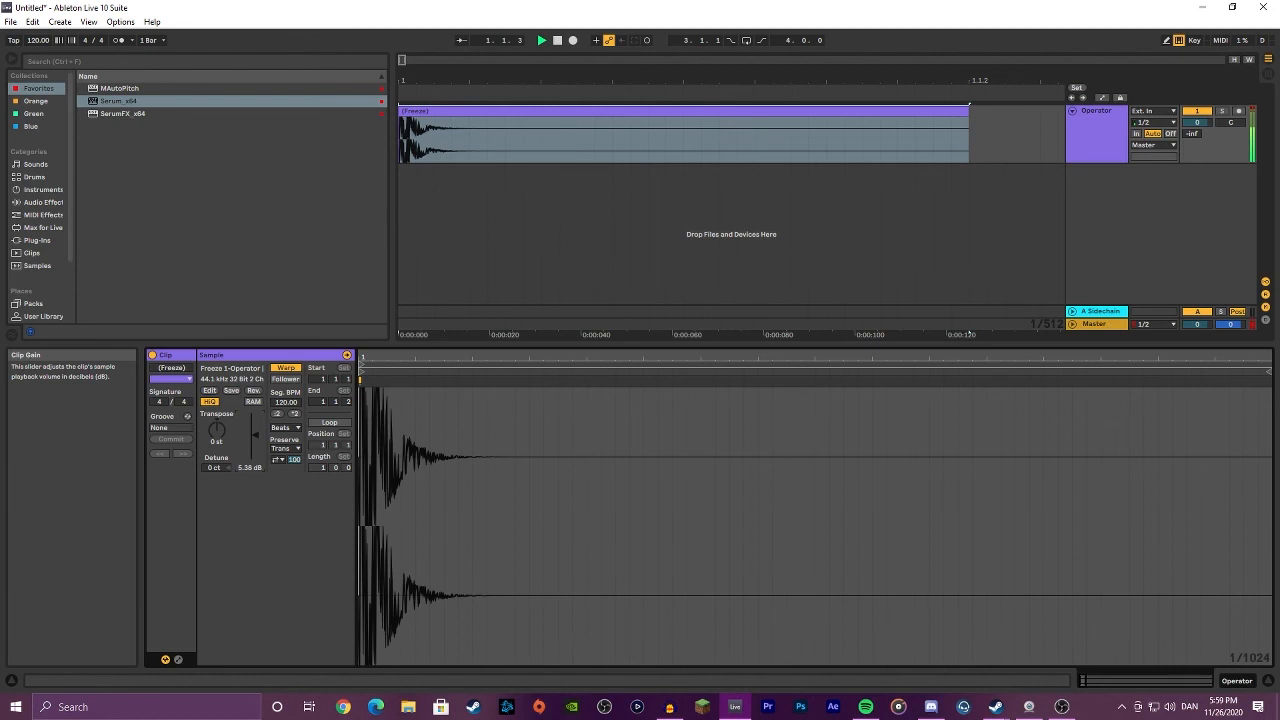
Step: Split the kick clip right after its opening transient and adjust the crossfade between the two pieces
left_click(410, 140)
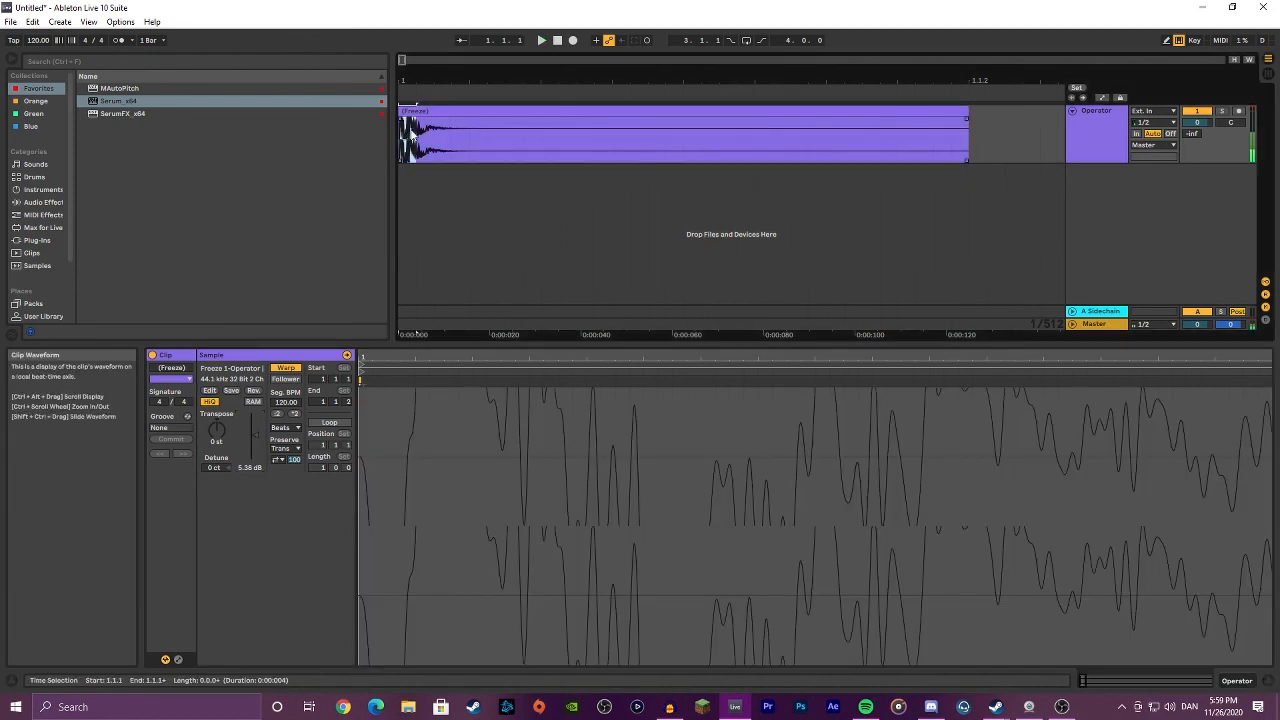
mouse_move(402, 61)
left_mouse_down()
mouse_move(402, 105)
mouse_move(402, 94)
mouse_move(428, 130)
mouse_move(432, 112)
mouse_move(418, 112)
left_mouse_up()
left_click(414, 130)
key("Delete")
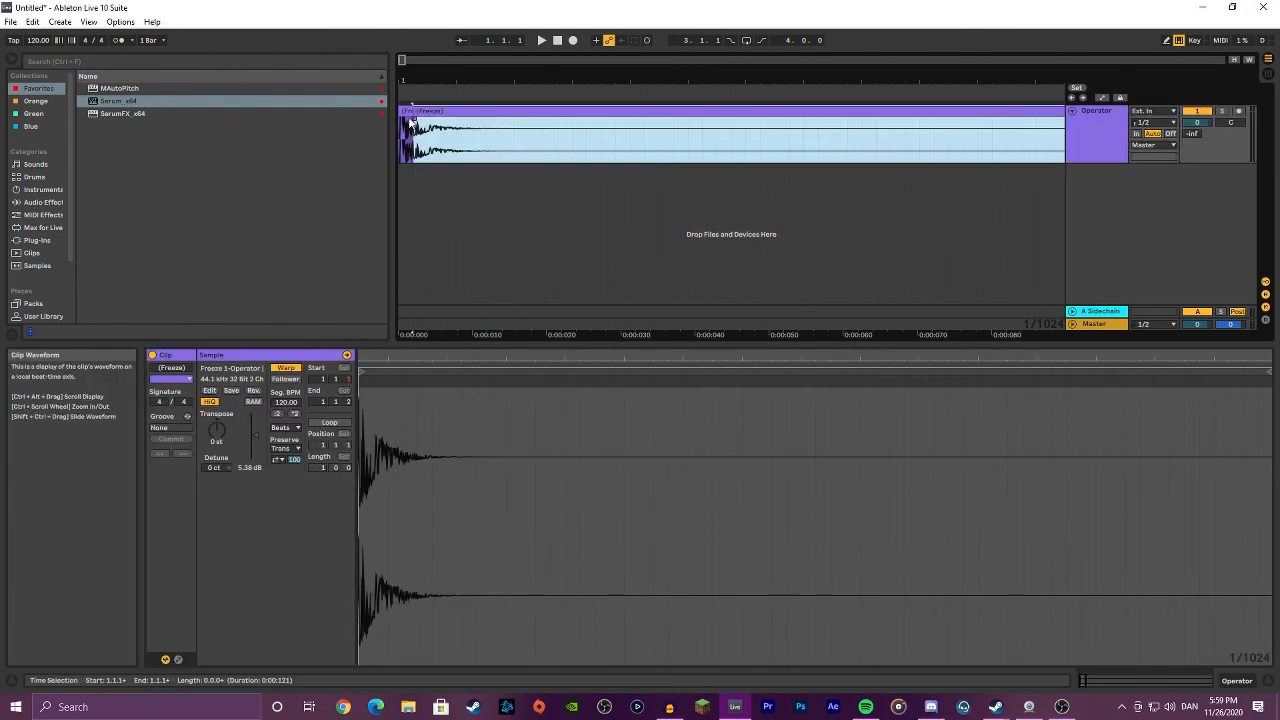
left_click(447, 122)
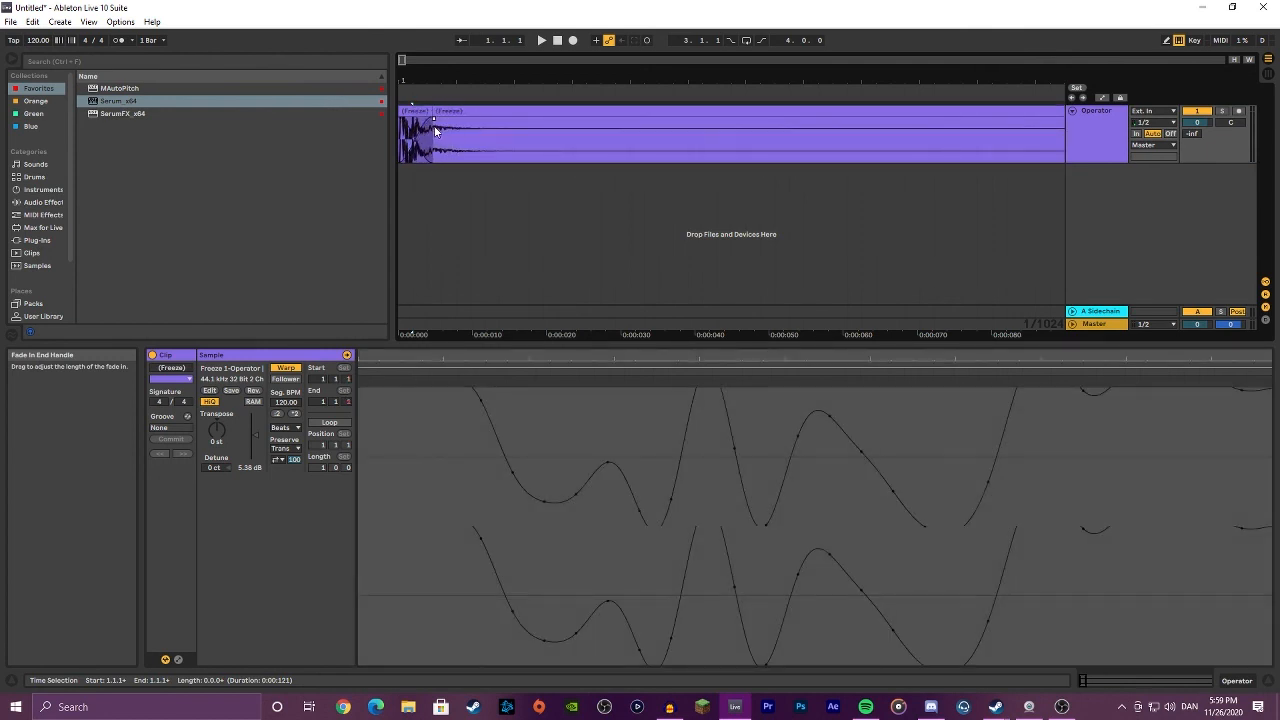
left_click(403, 119)
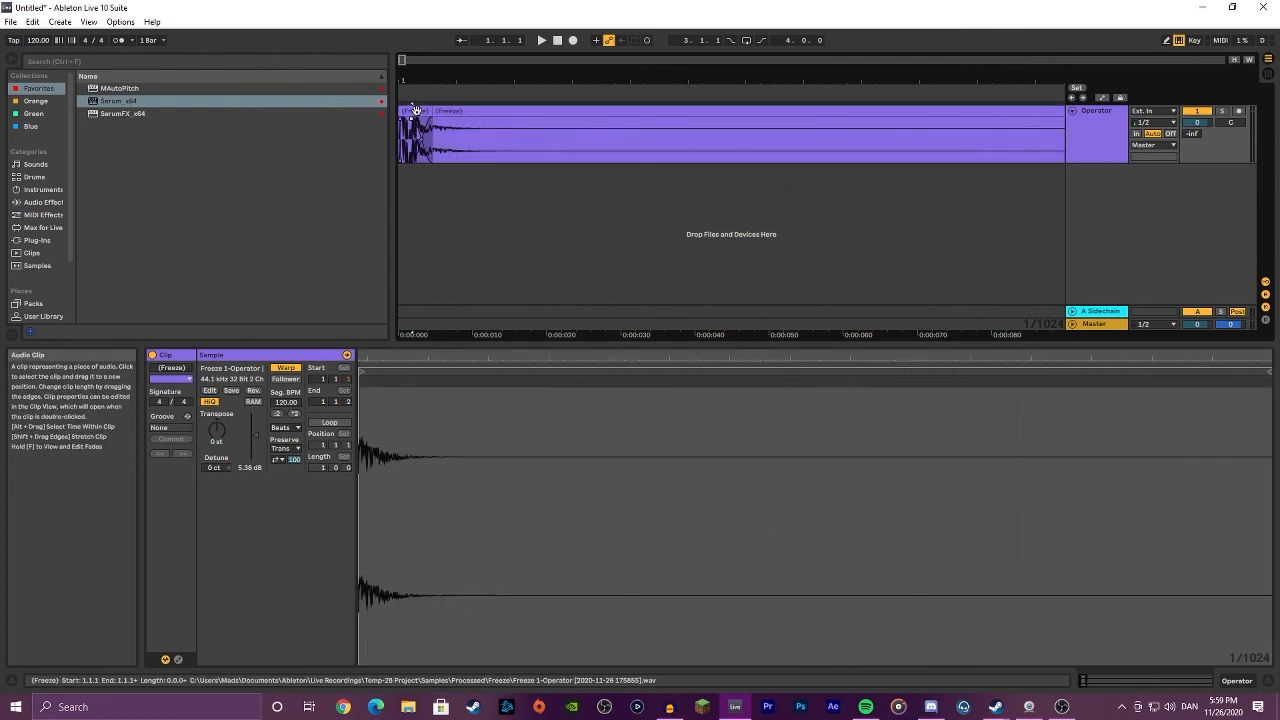
Step: Raise the clip gain of the short transient piece to 9.38 dB and play the kick back
left_click(418, 111)
left_click_drag(254, 431, 254, 425)
key("space")
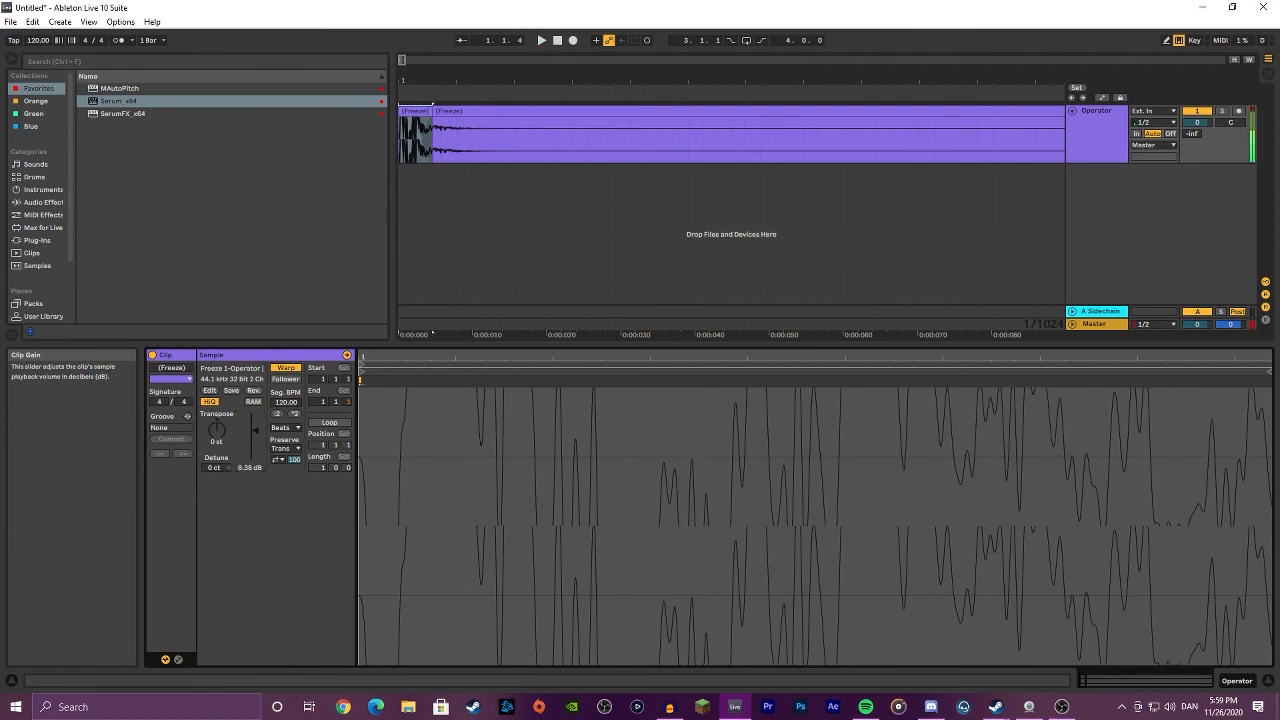
left_click(424, 112)
key("space")
key("space")
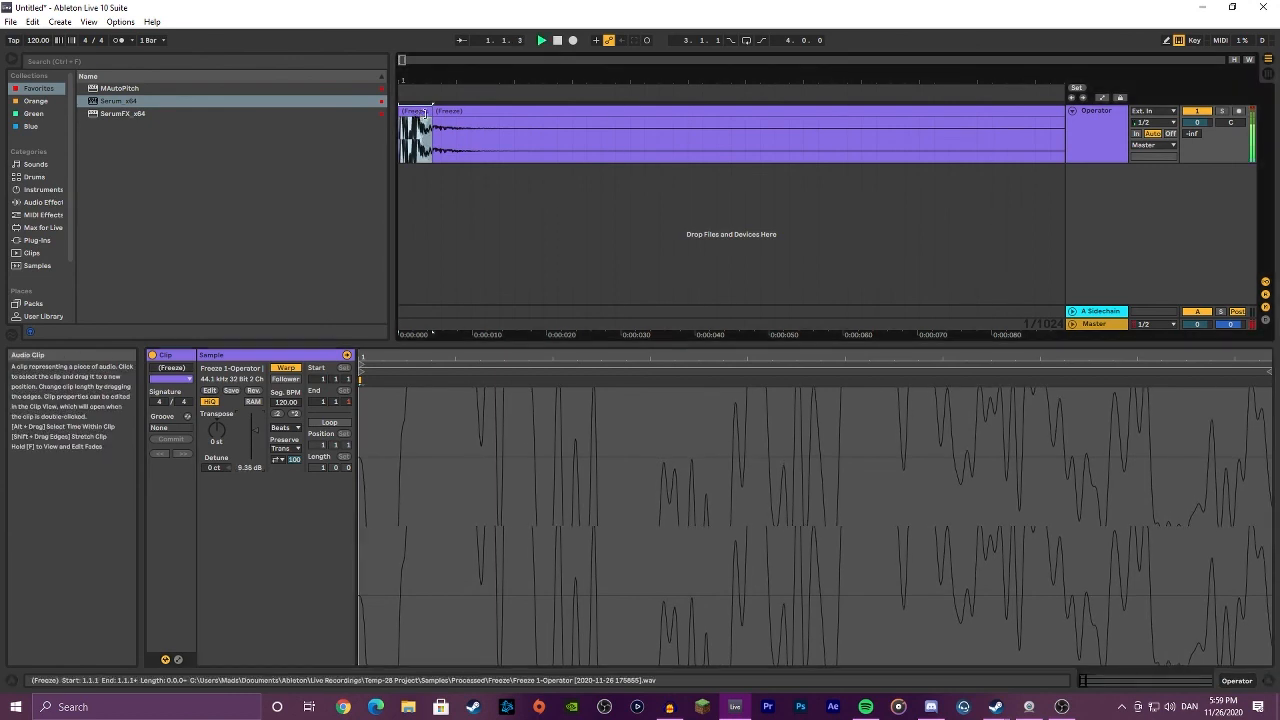
Step: Add an EQ Eight audio effect to the flattened Operator track
left_click(1100, 140)
left_click_drag(501, 82, 530, 63)
left_click_drag(412, 66, 402, 61)
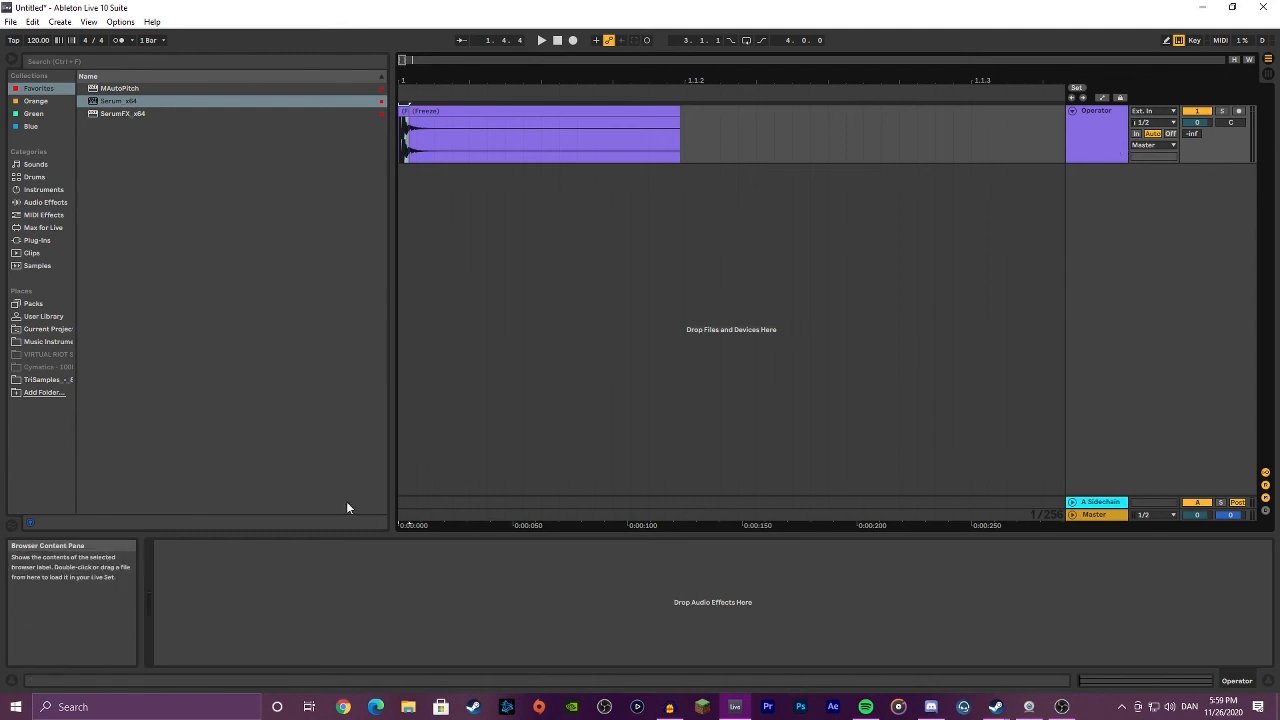
left_click(45, 202)
left_click_drag(112, 265, 281, 605)
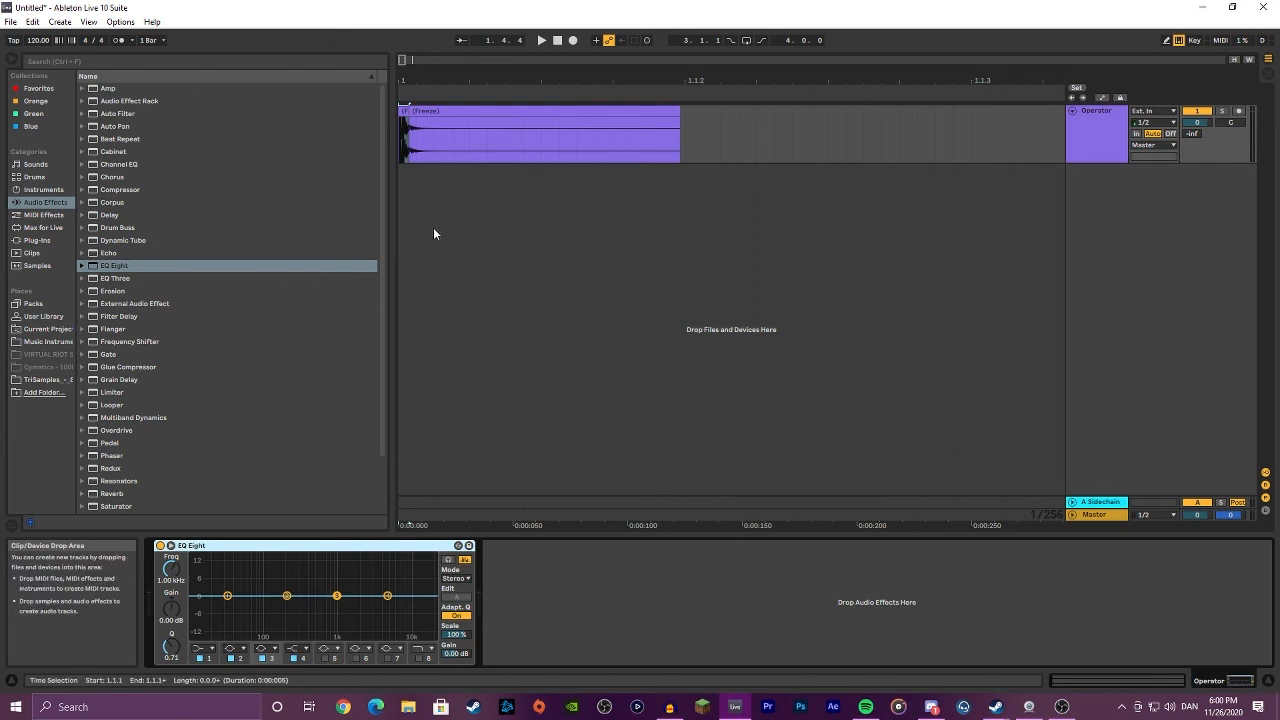
Step: Boost the kick's low end around 100 Hz with two EQ Eight bells, enabling band 5, while auditioning
key("space")
left_click_drag(287, 596, 267, 574)
key("space")
left_click(324, 658)
key("space")
left_click_drag(264, 596, 237, 578)
Step: Cut the upper mids with band 3 and lower the high shelf by 3.35 dB at about 8 kHz while auditioning
left_click_drag(337, 596, 372, 609)
mouse_move(388, 596)
left_mouse_down()
mouse_move(383, 608)
mouse_move(402, 604)
left_mouse_up()
key("space")
key("space")
key("space")
key("space")
key("space")
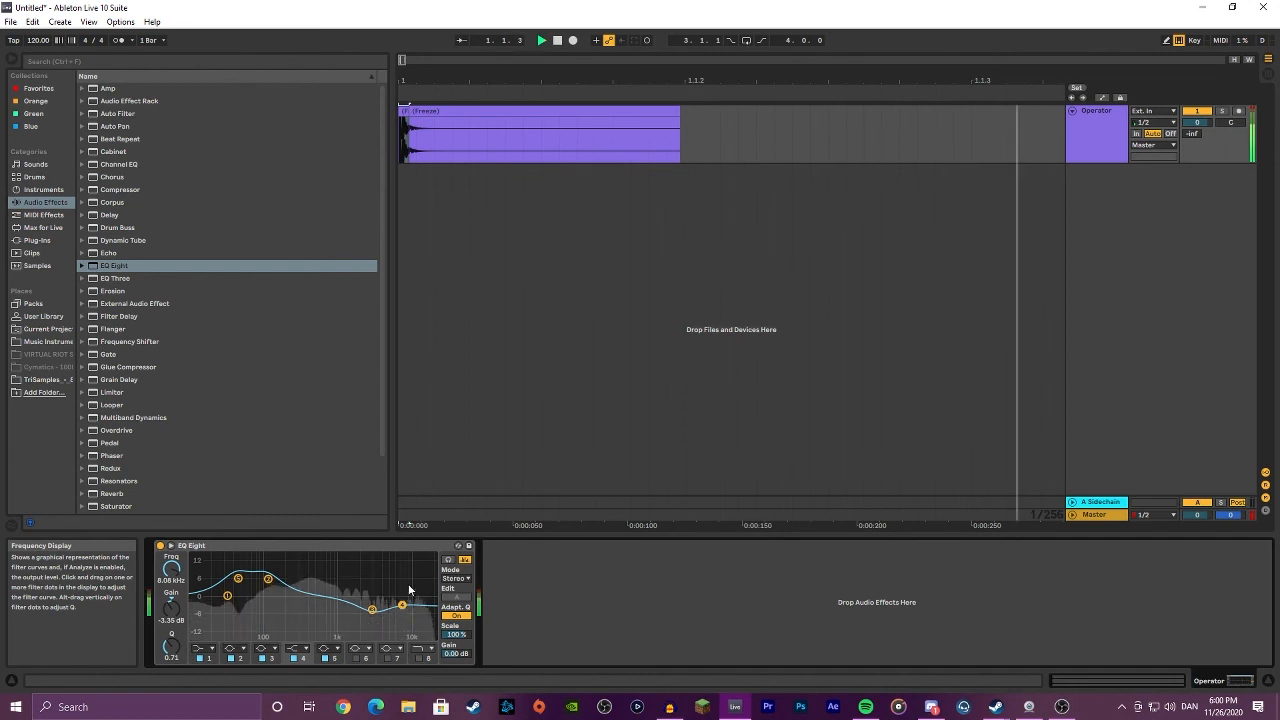
Step: Add a Glue Compressor after the EQ with threshold -14.3 dB, makeup about 15.4 dB and Soft clipping on, auditioning the kick
left_click(826, 117)
left_click_drag(128, 367, 643, 624)
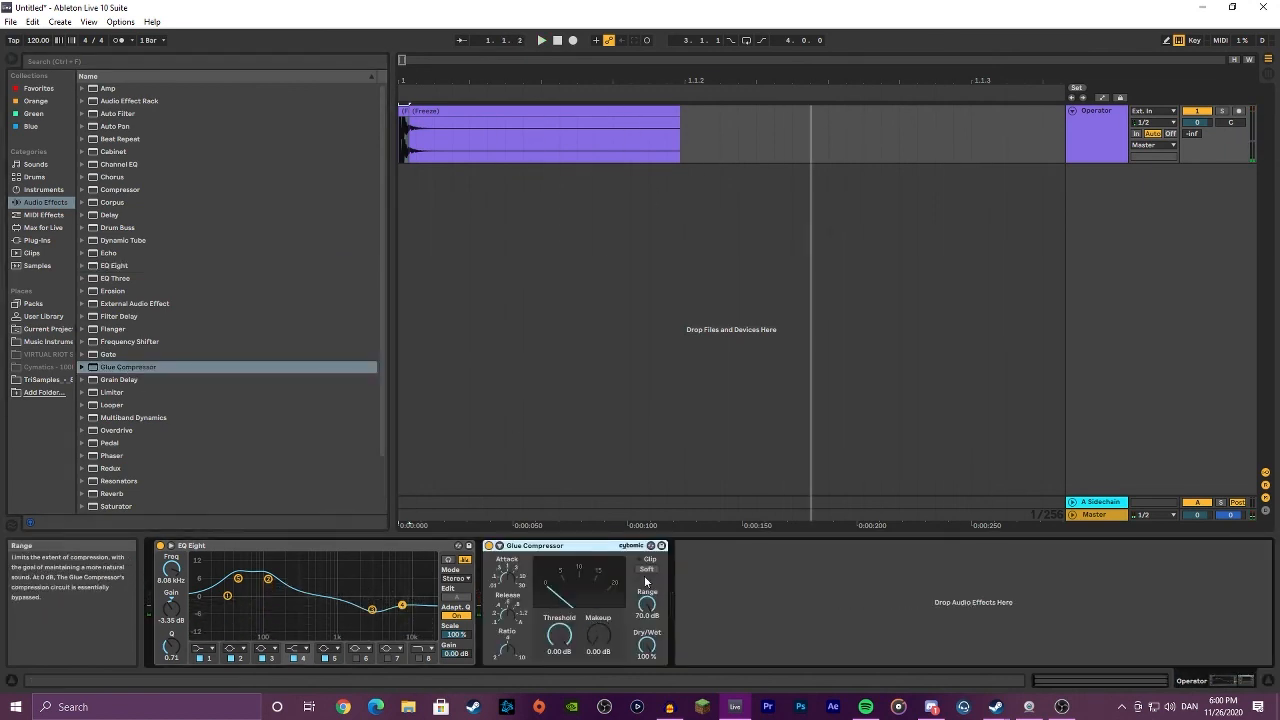
left_click_drag(559, 635, 598, 610)
key("space")
key("space")
key("space")
key("space")
key("space")
key("space")
key("space")
key("space")
key("space")
key("space")
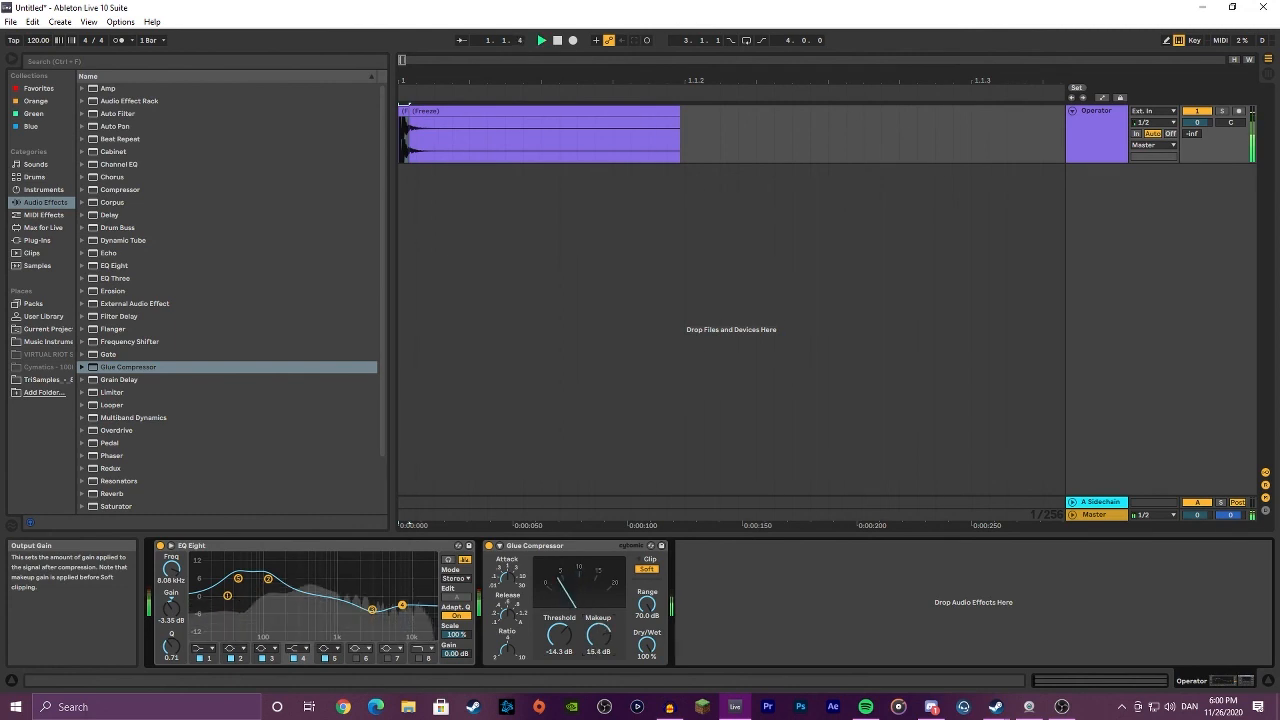
Step: Record the processed kick from 1.1.1 onto a new audio track armed with Resampling as its input
right_click(1138, 216)
left_click(1153, 224)
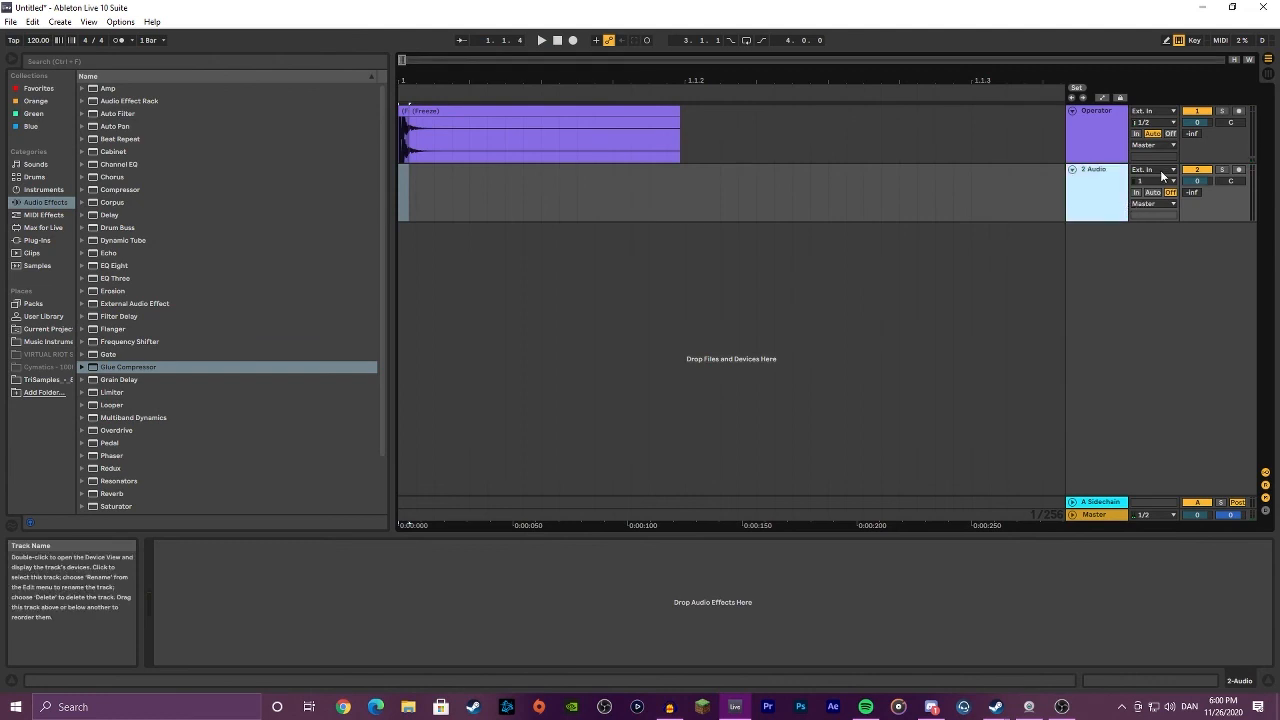
left_click(1154, 169)
left_click(1149, 224)
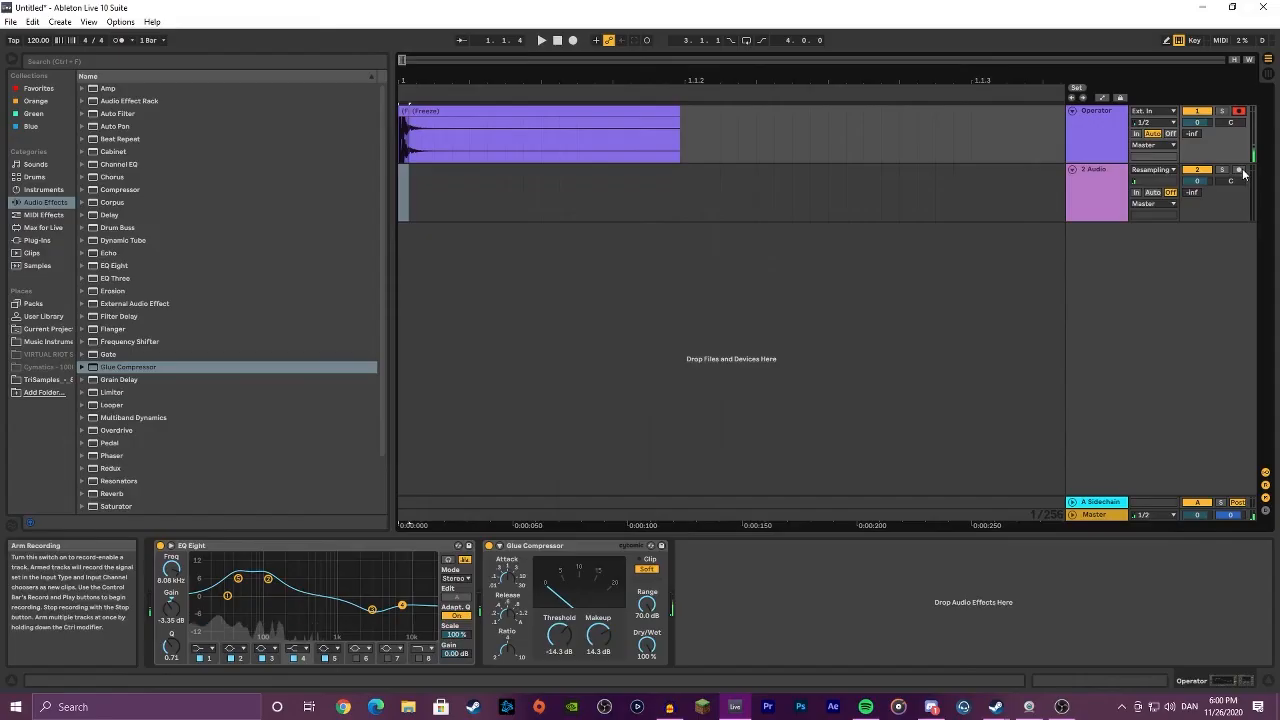
left_click(1240, 171)
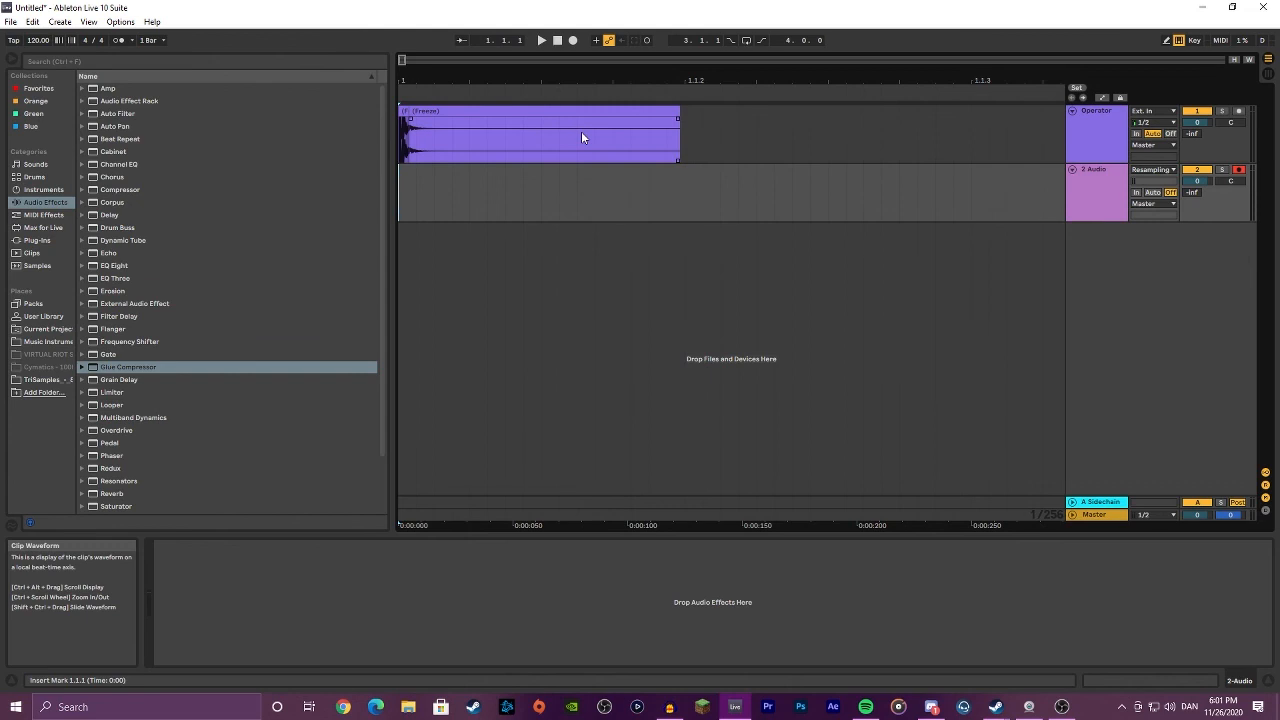
left_click(573, 41)
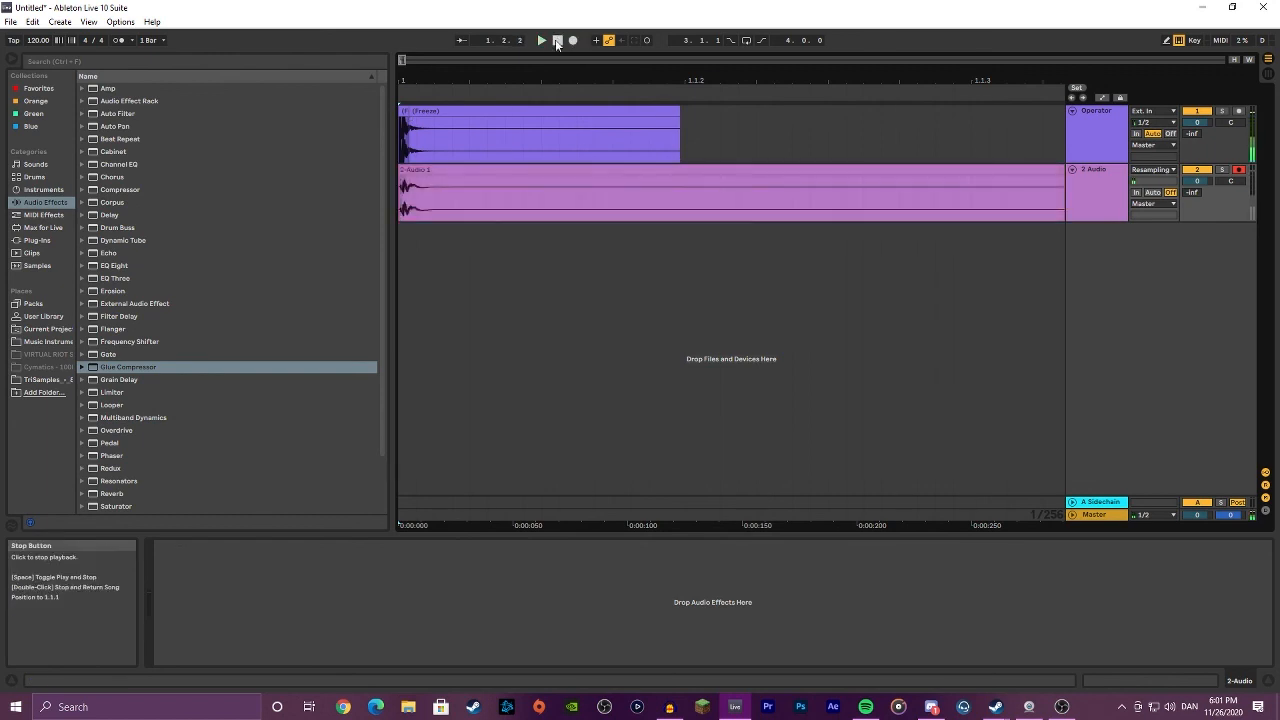
Step: Split the recorded clip at 1.1.2, delete the remainder and adjust the fade-out at its end
left_click(463, 171)
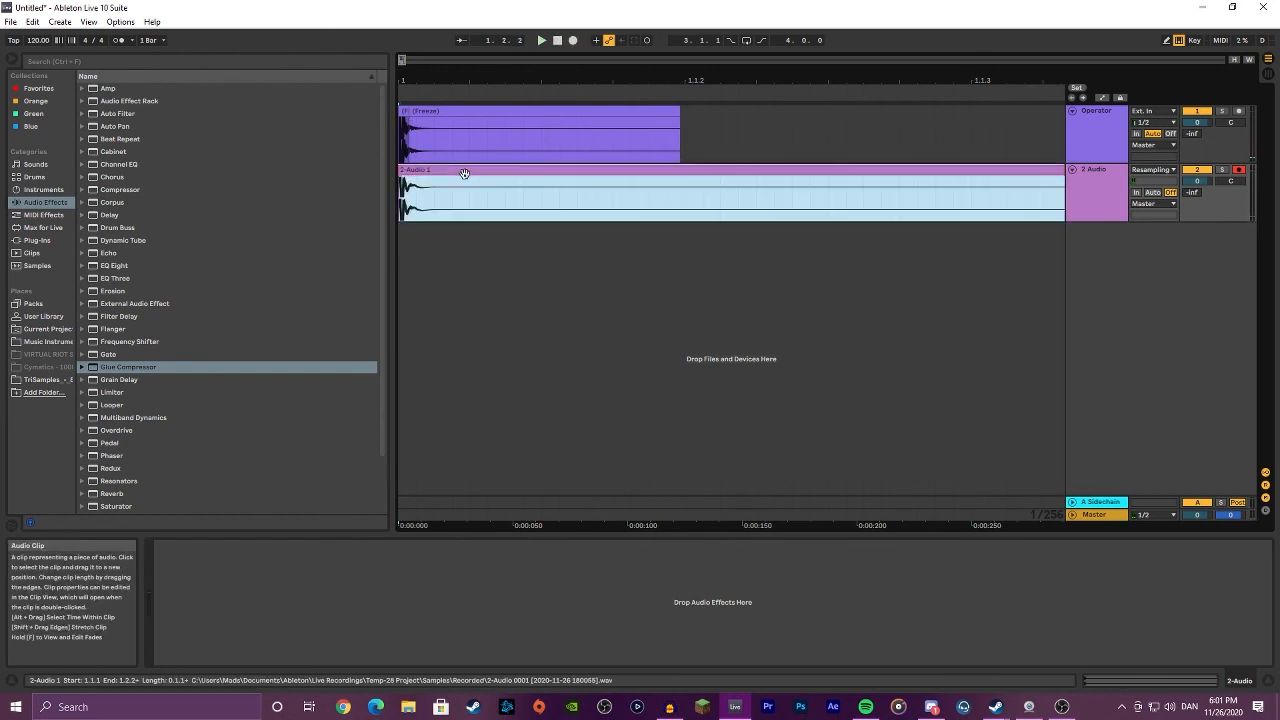
left_click(680, 189)
key("ctrl+e")
left_click(720, 168)
key("Delete")
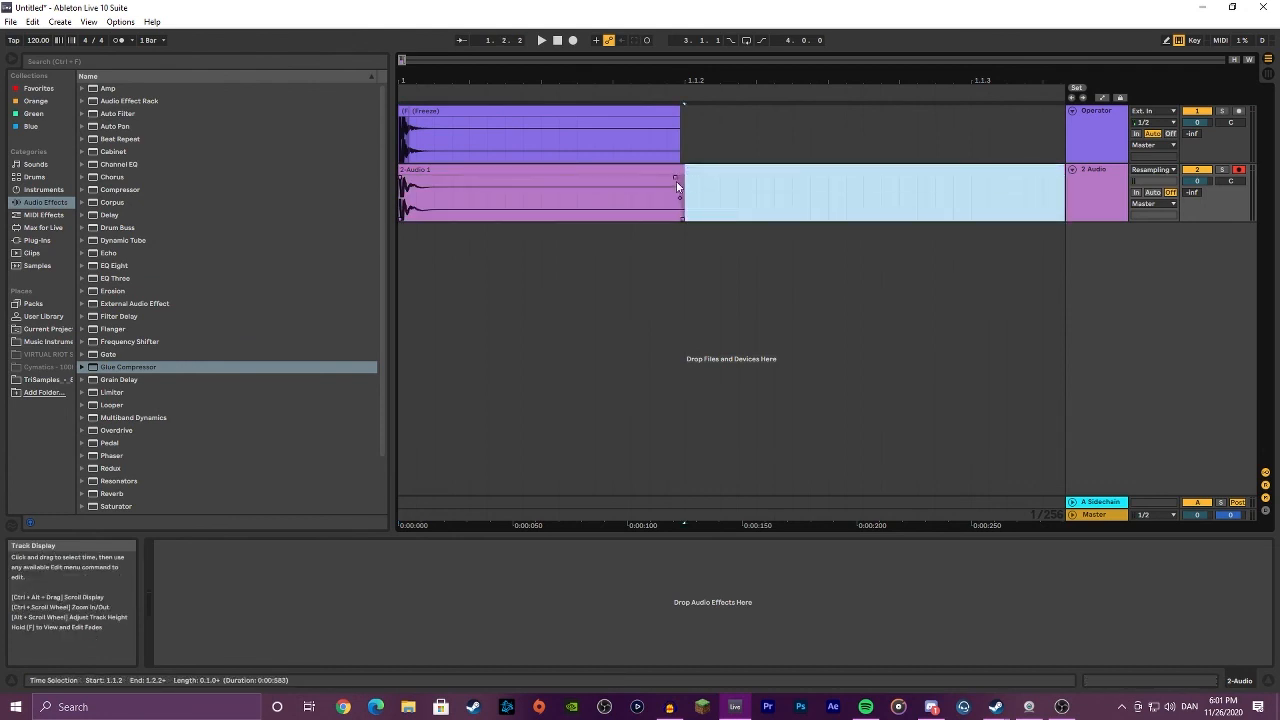
left_click(676, 183)
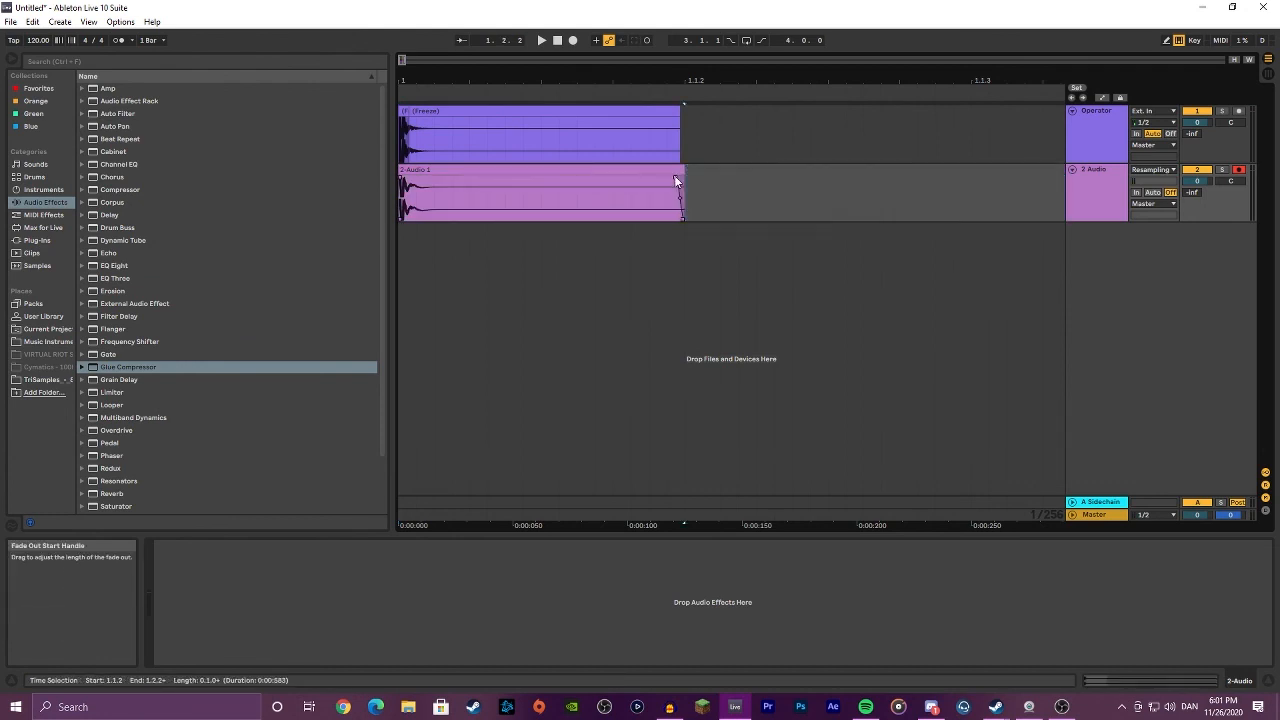
Step: Collapse and deactivate the Operator track and play back the resampled kick clip
left_click(1072, 111)
left_click(1092, 132)
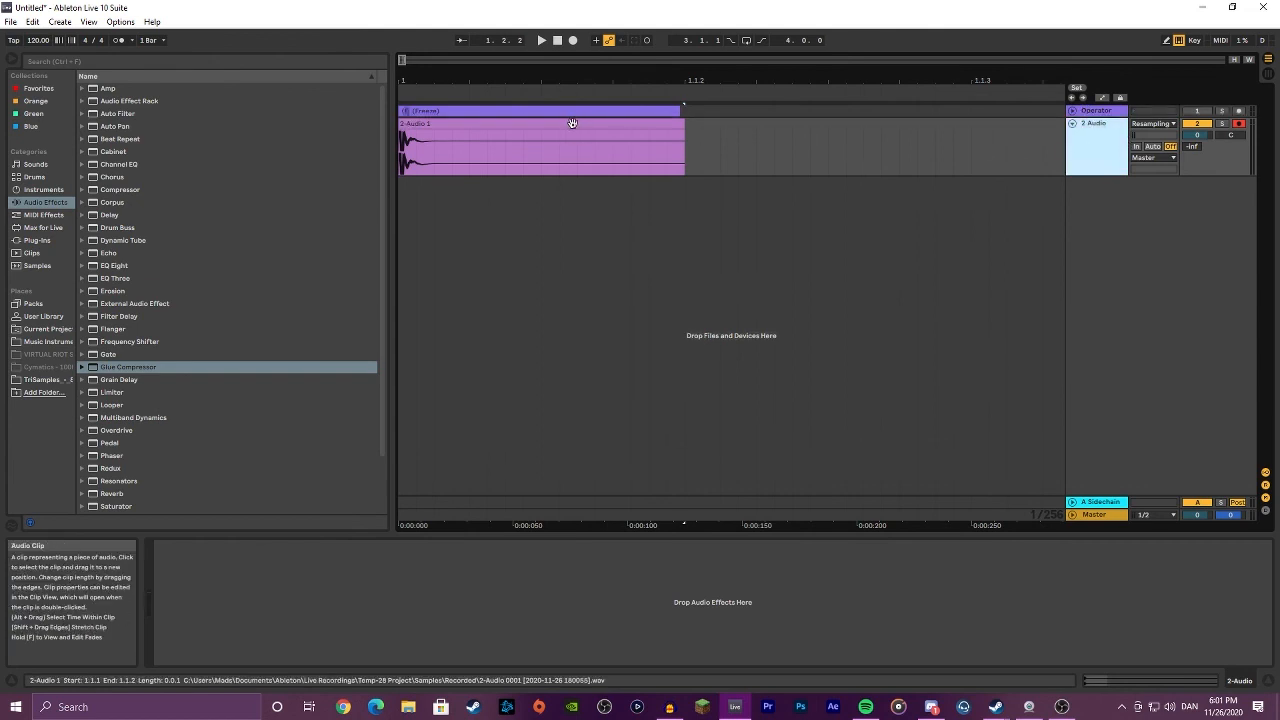
left_click(573, 123)
key("space")
key("space")
key("space")
key("space")
key("space")
key("space")
Step: Add EQ Eight to the resampled audio track and boost band 2 by 8.06 dB at 84.3 Hz while auditioning
left_click(1103, 154)
double_click(107, 266)
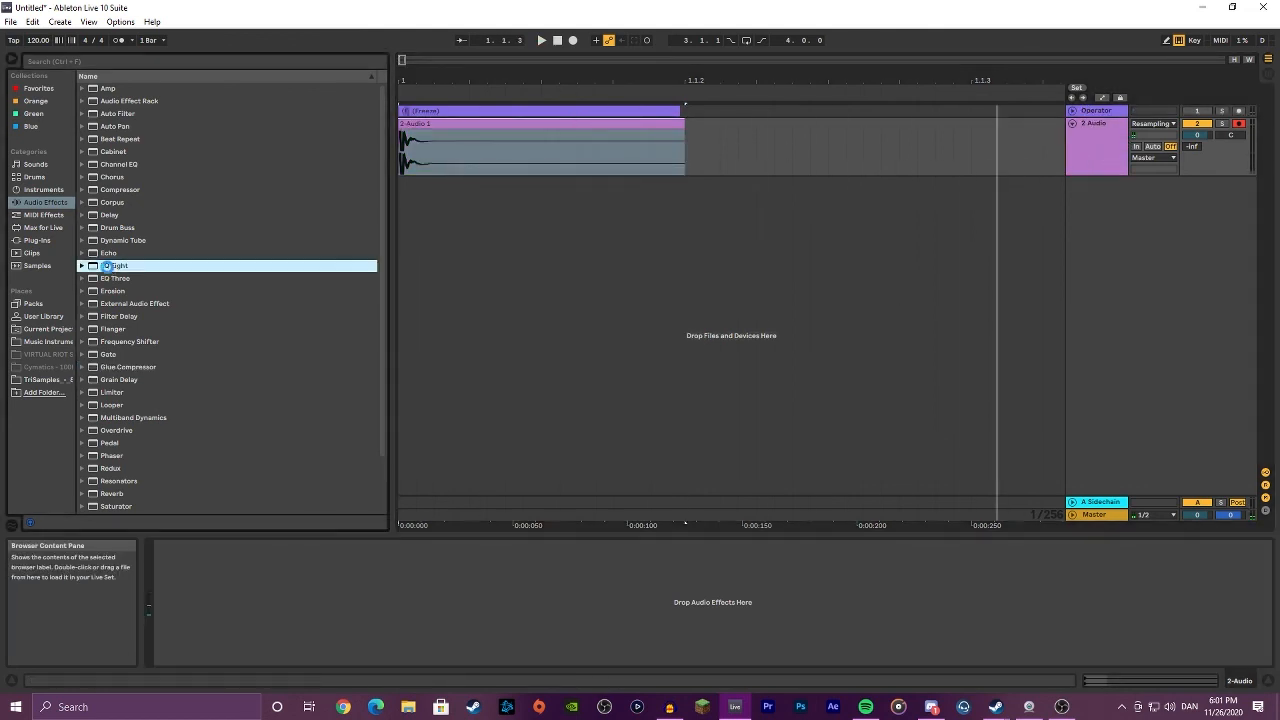
left_click_drag(277, 596, 260, 574)
key("space")
key("space")
key("space")
key("space")
key("space")
key("space")
key("space")
key("space")
key("space")
key("space")
key("space")
key("space")
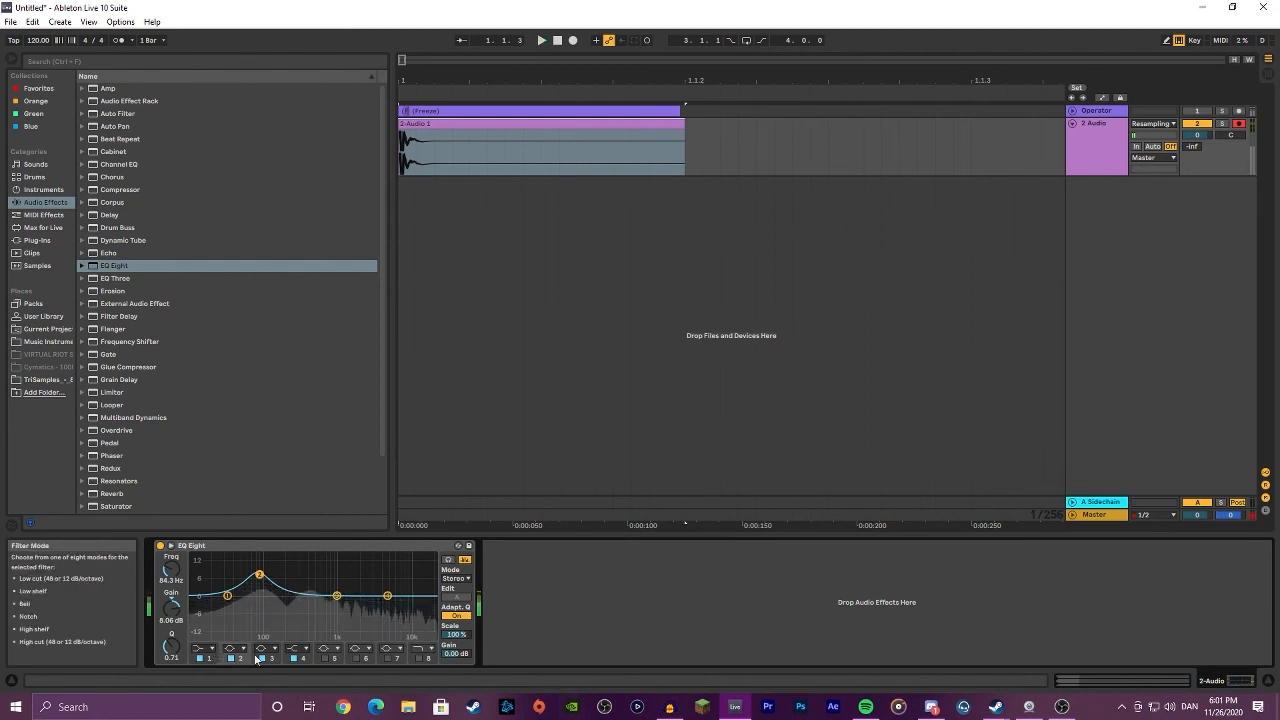
Step: Cut the resampled kick's highs with a 5.08 dB shelf at 4.26 kHz and a band 3 dip above 10 kHz
key("space")
key("space")
left_click_drag(337, 596, 382, 609)
key("space")
key("space")
key("space")
key("space")
key("space")
key("space")
key("space")
key("space")
key("space")
key("space")
key("space")
key("space")
key("space")
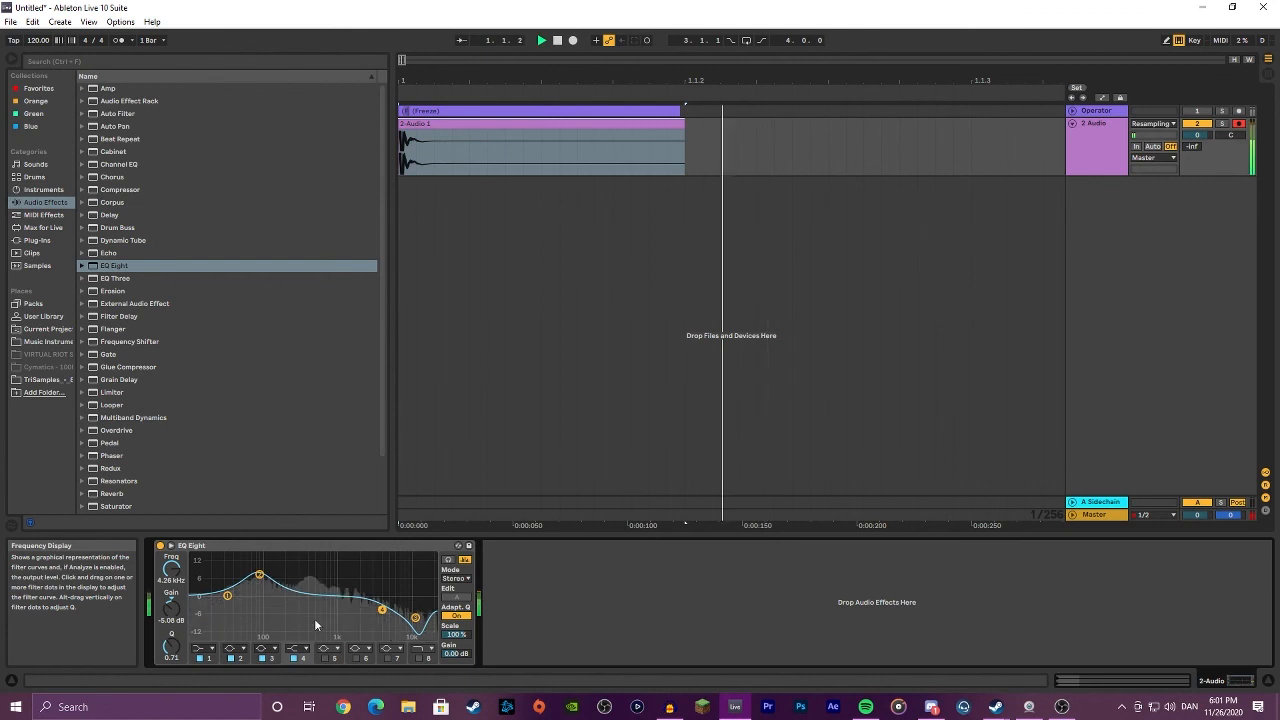
Step: Enable EQ band 5 and boost it by 3.10 dB at 1.60 kHz while auditioning the kick
left_click(324, 658)
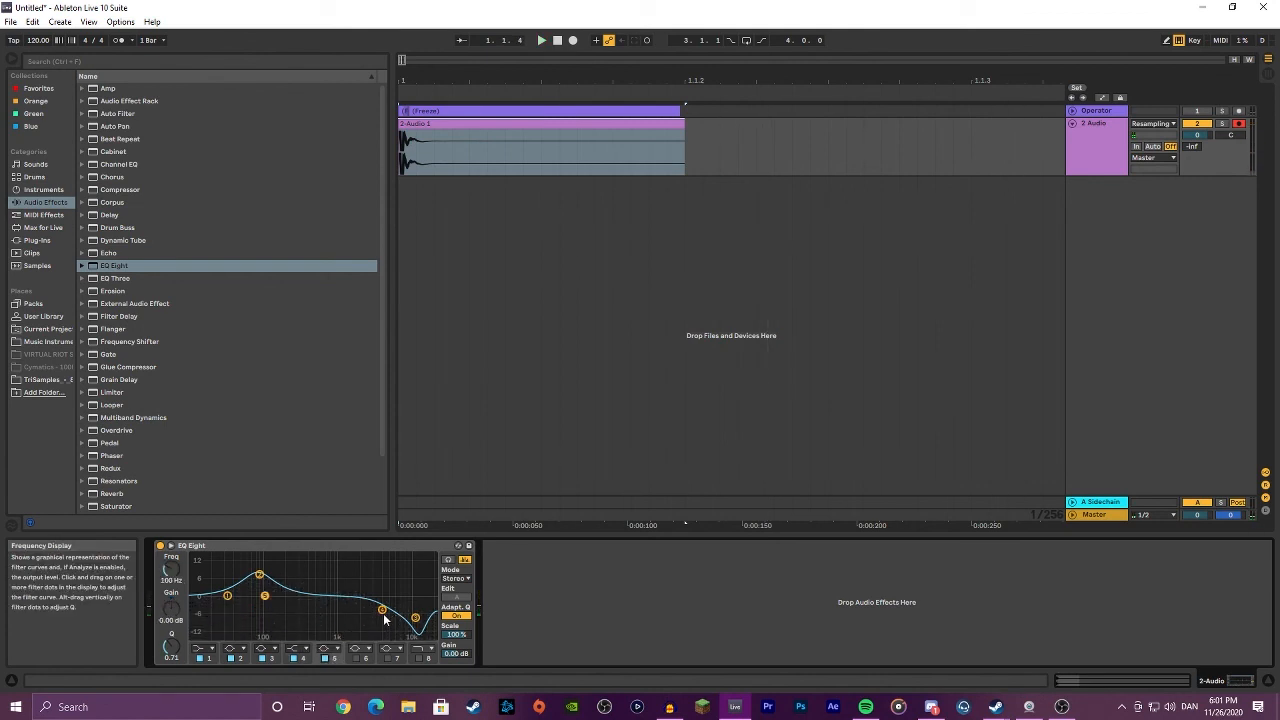
mouse_move(417, 615)
left_mouse_down()
mouse_move(417, 598)
mouse_move(416, 615)
left_mouse_up()
key("space")
key("space")
key("space")
key("space")
key("space")
key("space")
key("space")
left_click_drag(265, 595, 351, 587)
key("space")
key("space")
key("space")
key("space")
key("space")
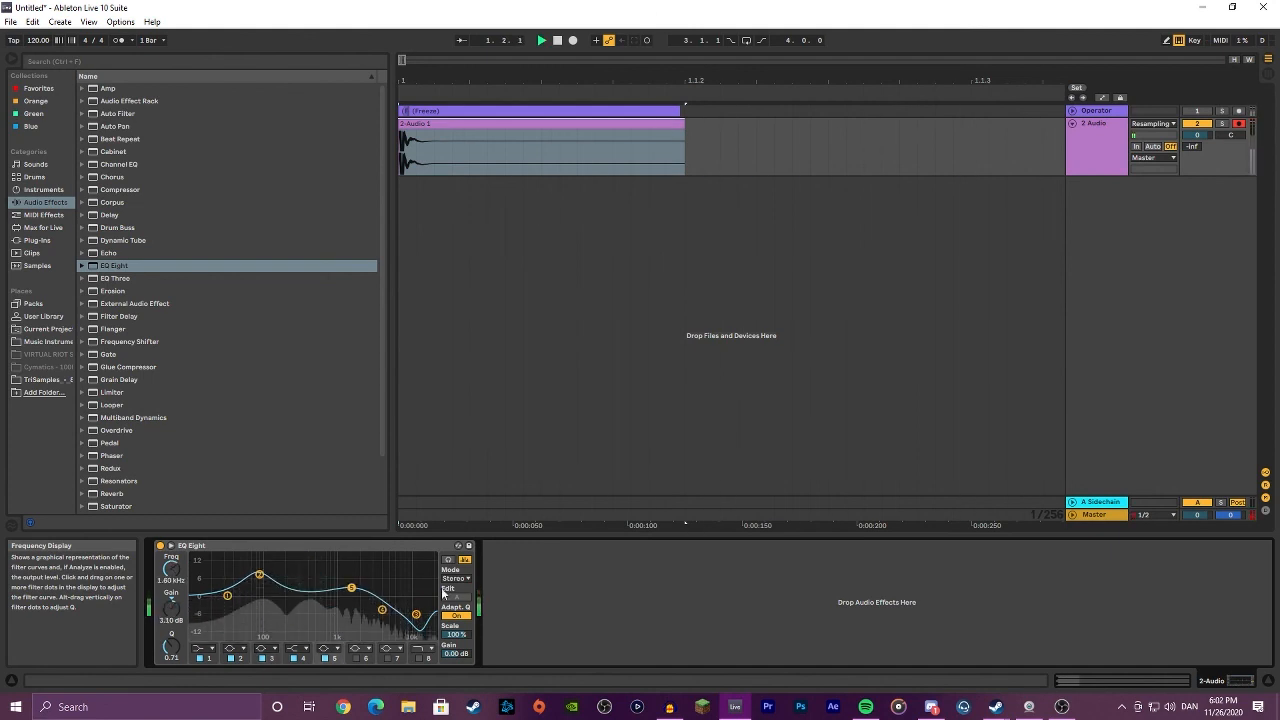
Step: Add Glue Compressor after the EQ with soft clipping, a -17.8 dB threshold and 13.7 dB makeup gain while auditioning
double_click(158, 366)
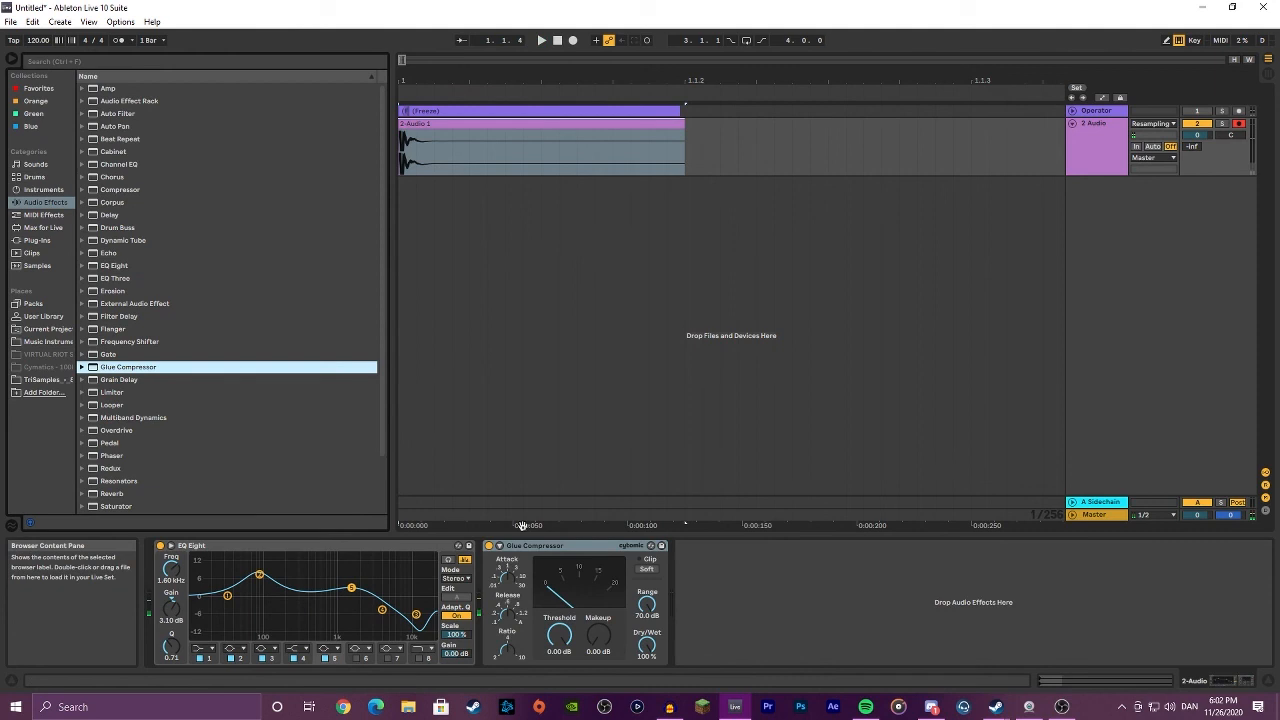
left_click(647, 569)
key("space")
left_click_drag(560, 635, 560, 690)
key("space")
key("space")
left_click_drag(598, 635, 598, 565)
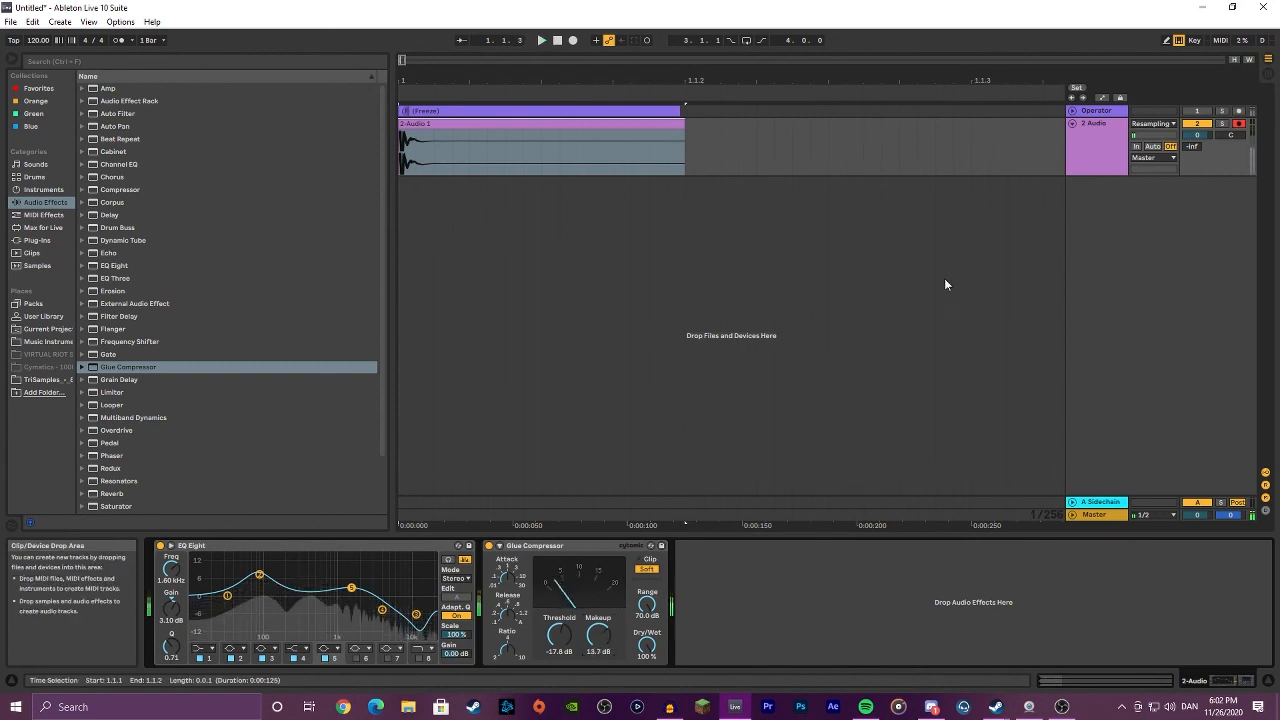
Step: Add a second EQ Eight, boosting band 2 by 6.07 dB at 95.8 Hz and setting band 3 to -0.87 dB at 3.09 kHz
double_click(122, 267)
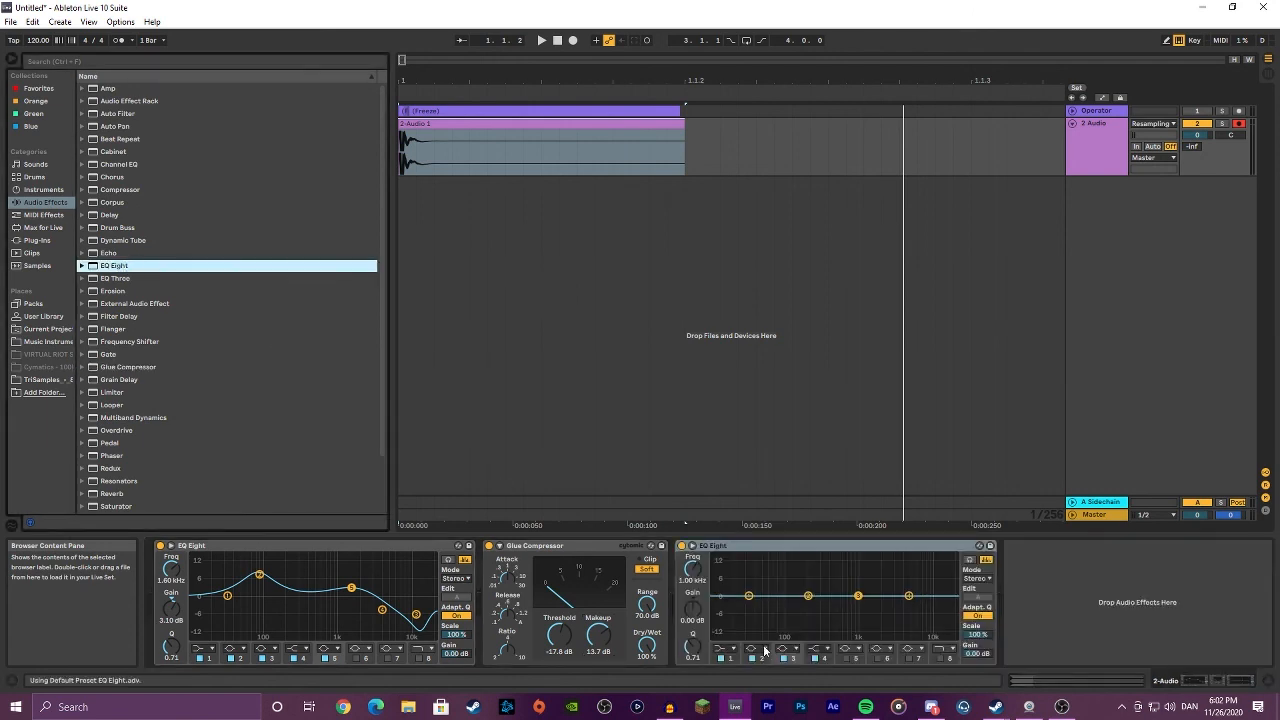
left_click_drag(808, 597, 787, 580)
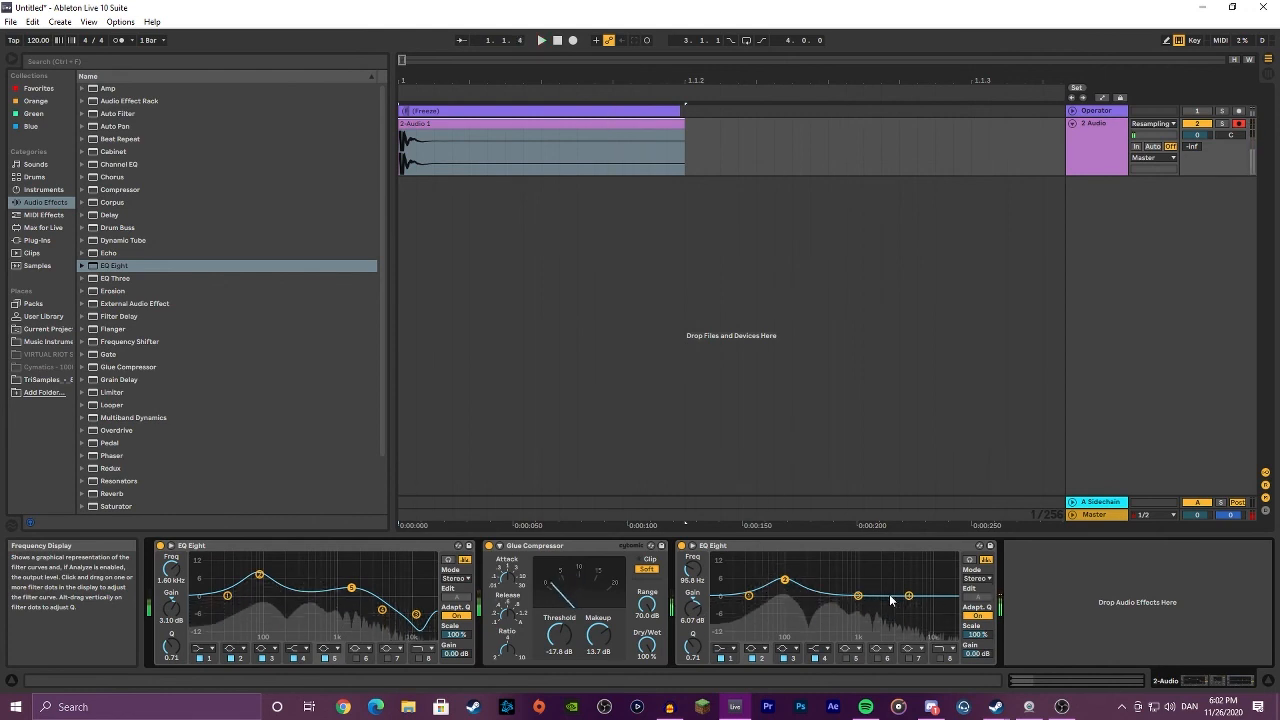
mouse_move(908, 596)
left_mouse_down()
mouse_move(929, 590)
mouse_move(902, 583)
left_mouse_up()
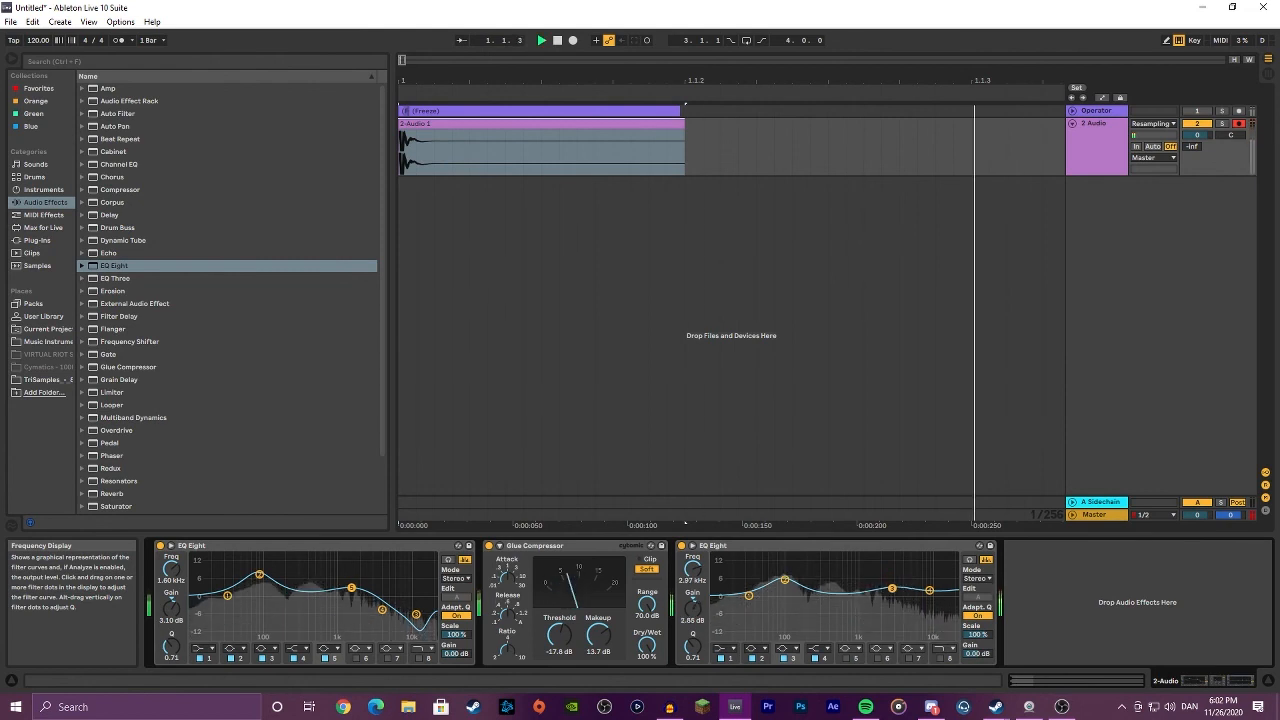
left_click_drag(888, 583, 891, 583)
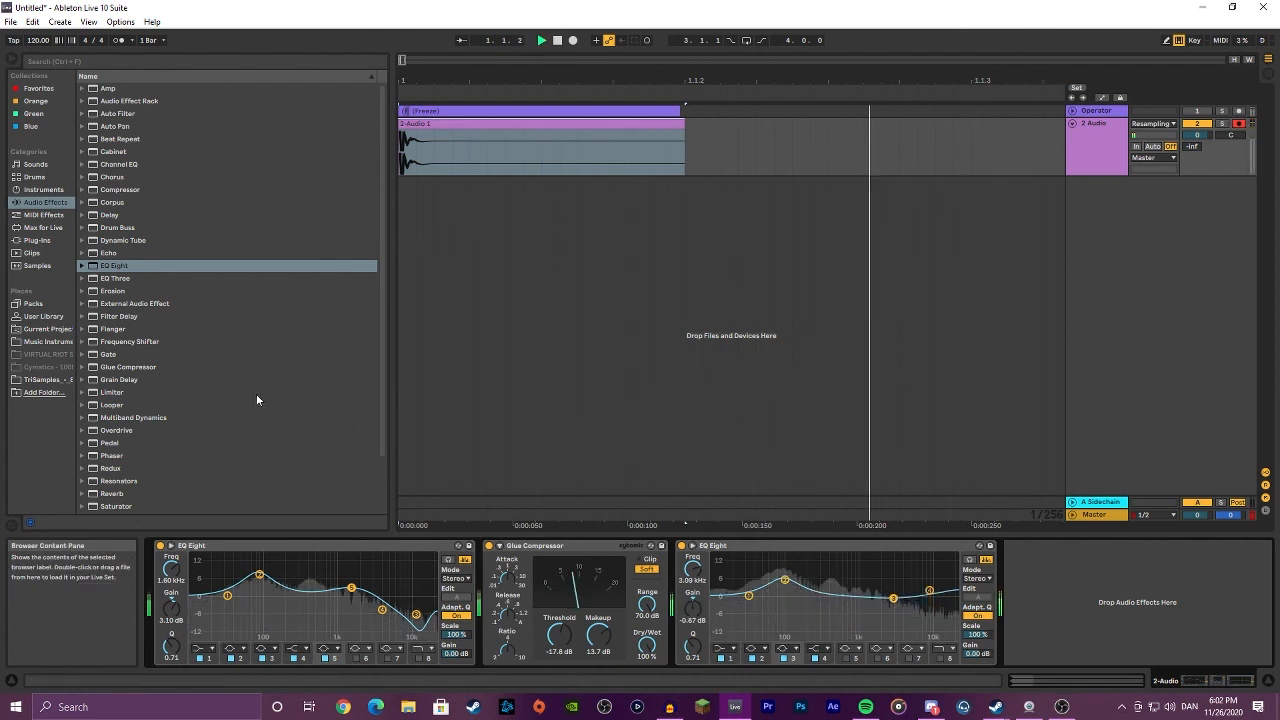
Step: Add a second Glue Compressor with soft clipping, a -18.1 dB threshold and 15.7 dB makeup gain, and audition the kick
double_click(140, 369)
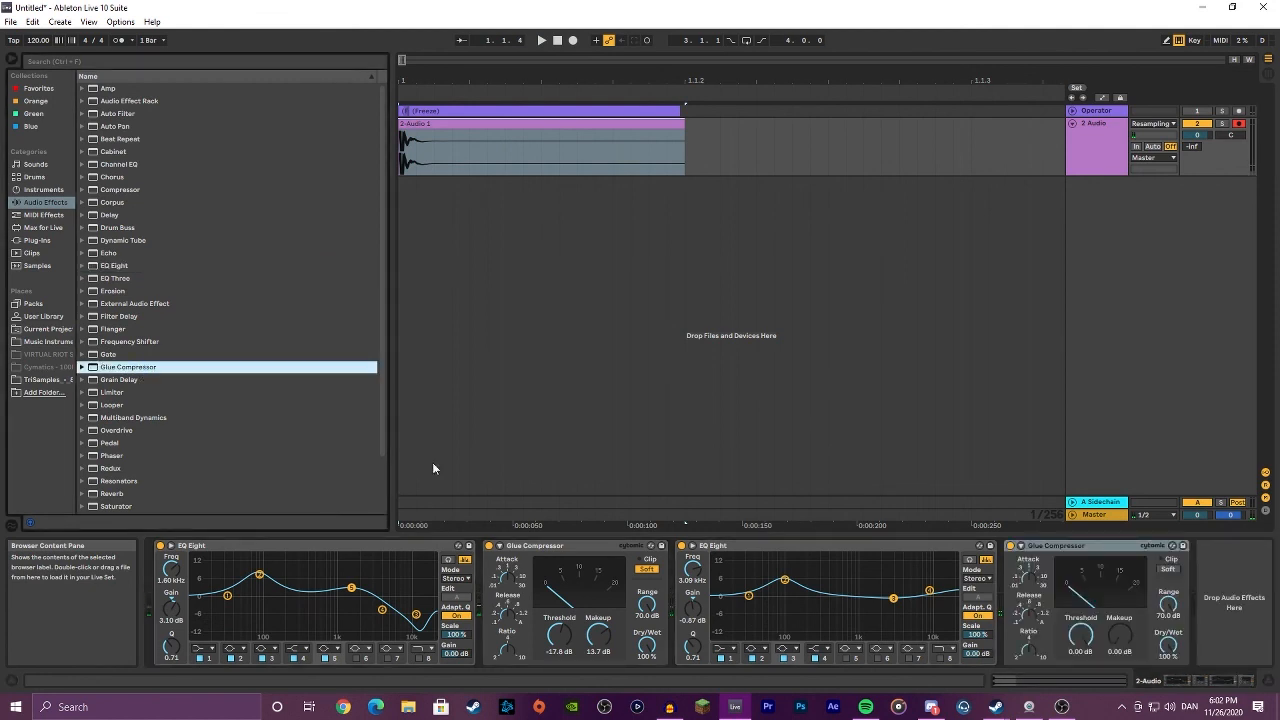
left_click_drag(1078, 630, 1078, 672)
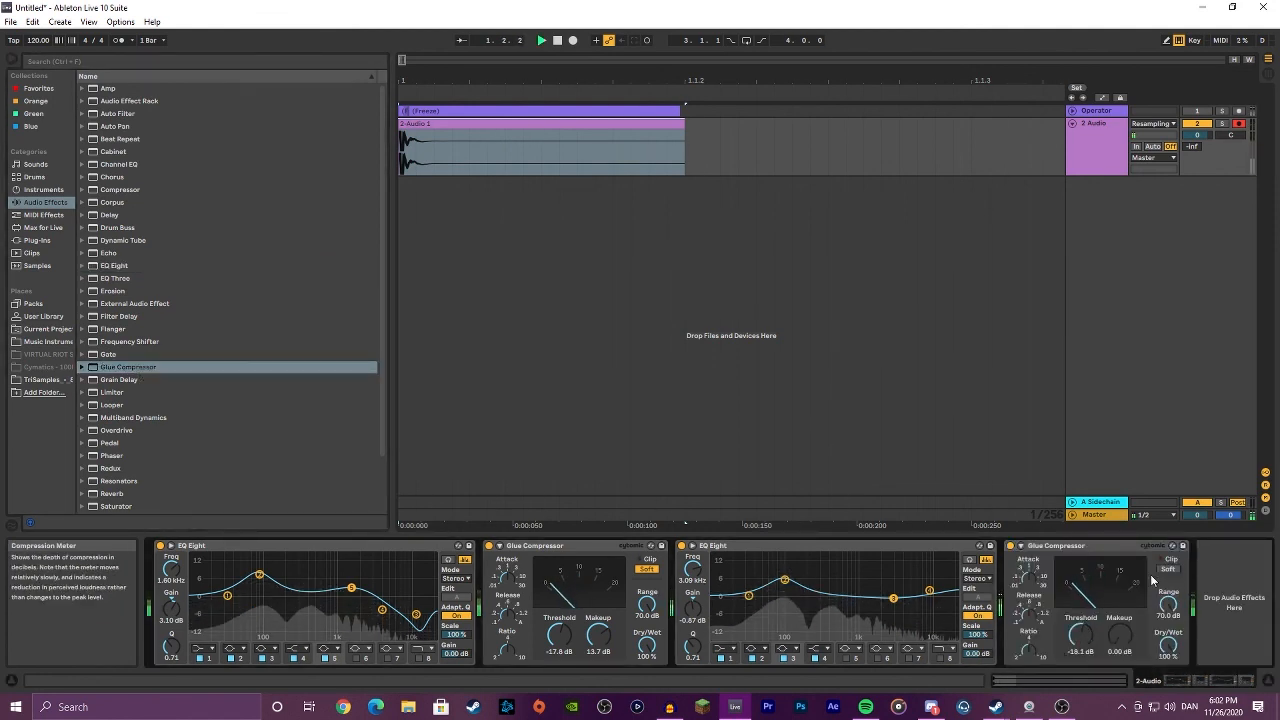
left_click(1168, 569)
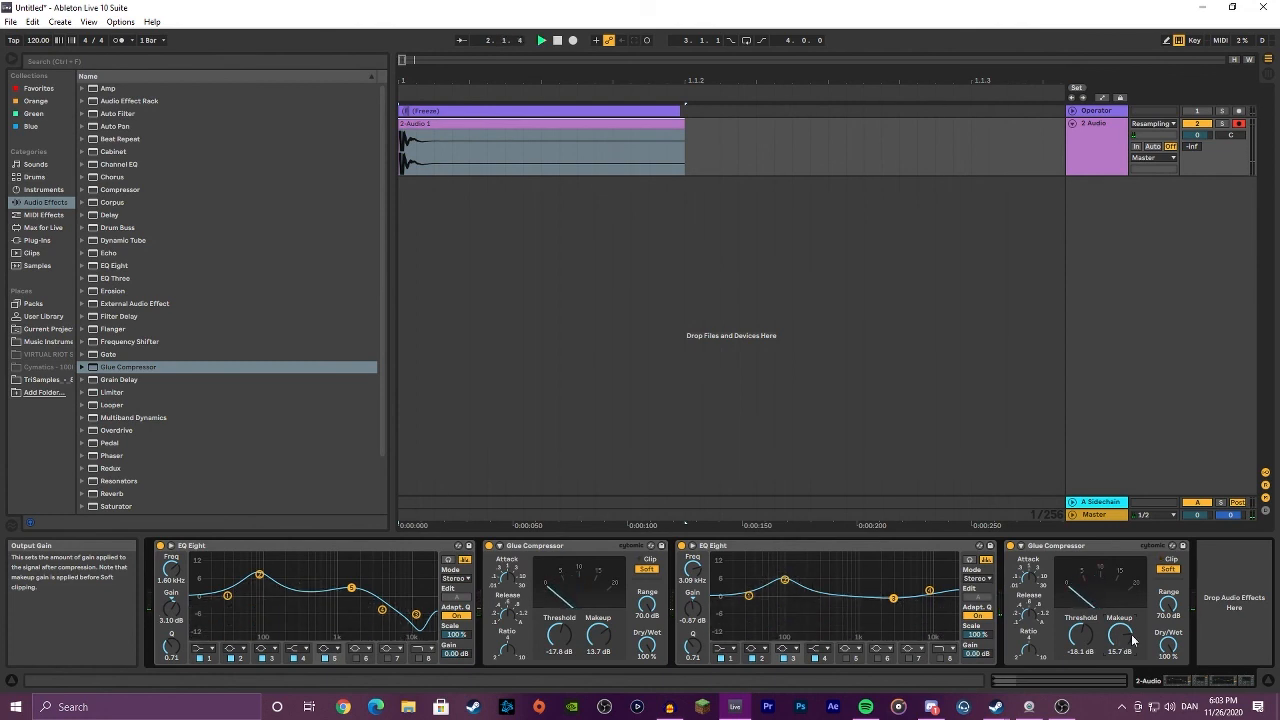
key("space")
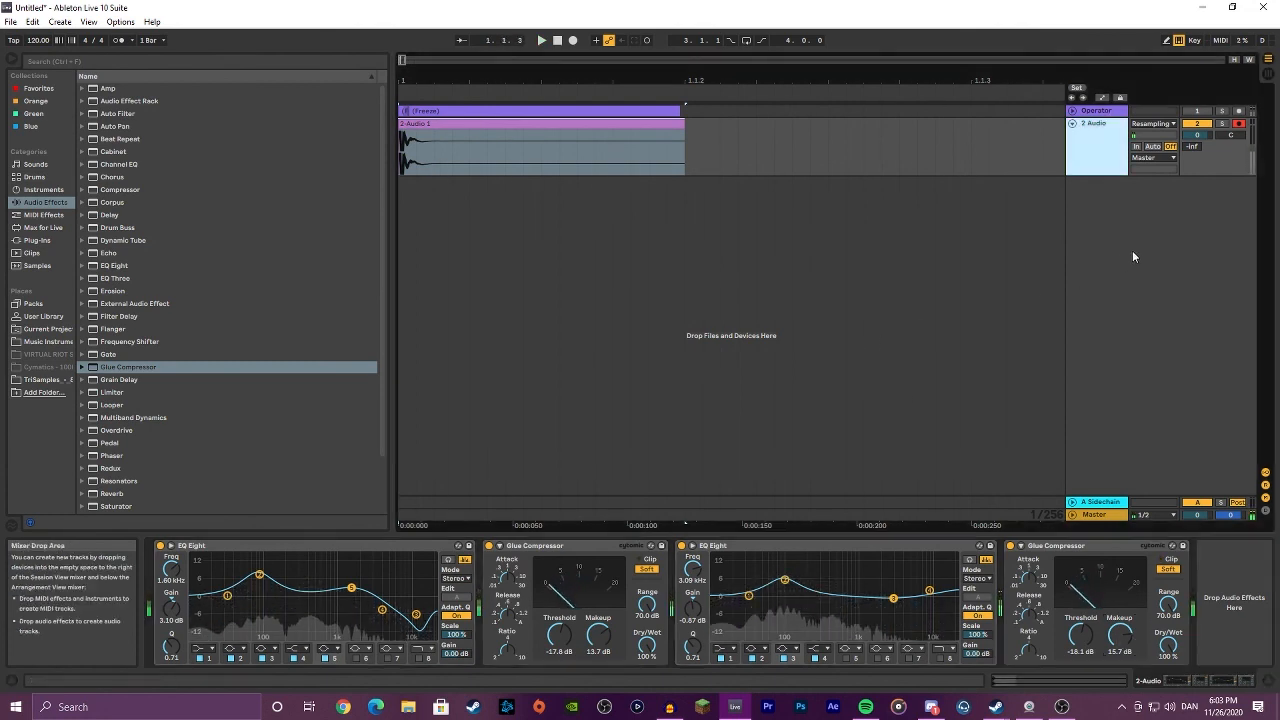
Step: Insert a new audio track with Resampling as its input and record the processed kick onto it
right_click(1132, 251)
left_click(1170, 258)
left_click(1152, 182)
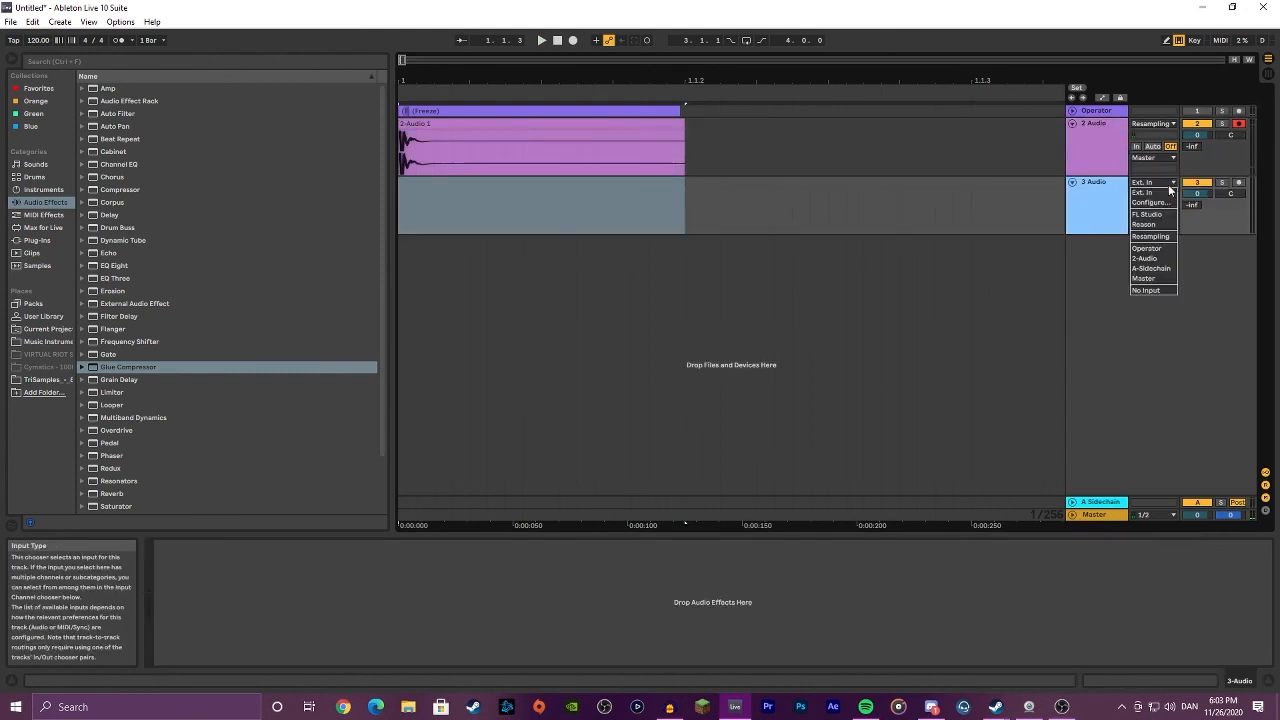
left_click(1152, 237)
left_click(557, 40)
left_click(572, 40)
key("space")
Step: Collapse and deactivate the 2 Audio track and play back the newly recorded clip on 3 Audio
left_click(1073, 123)
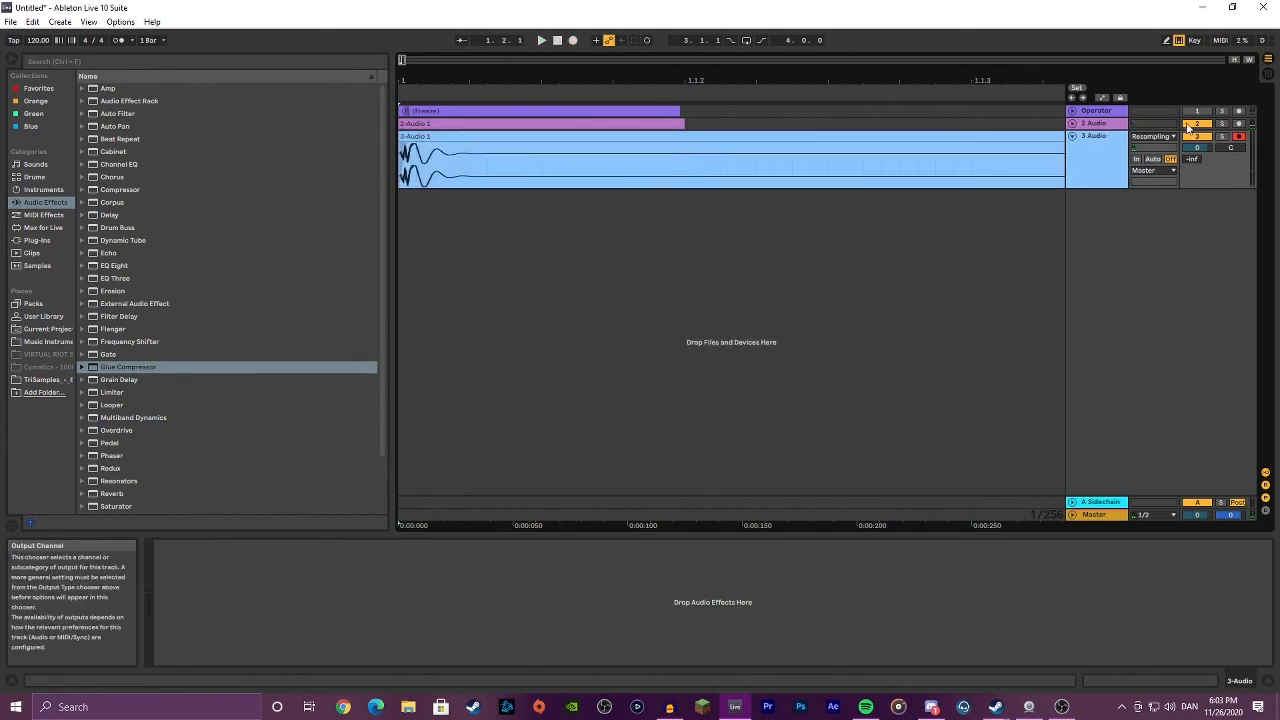
left_click(407, 146)
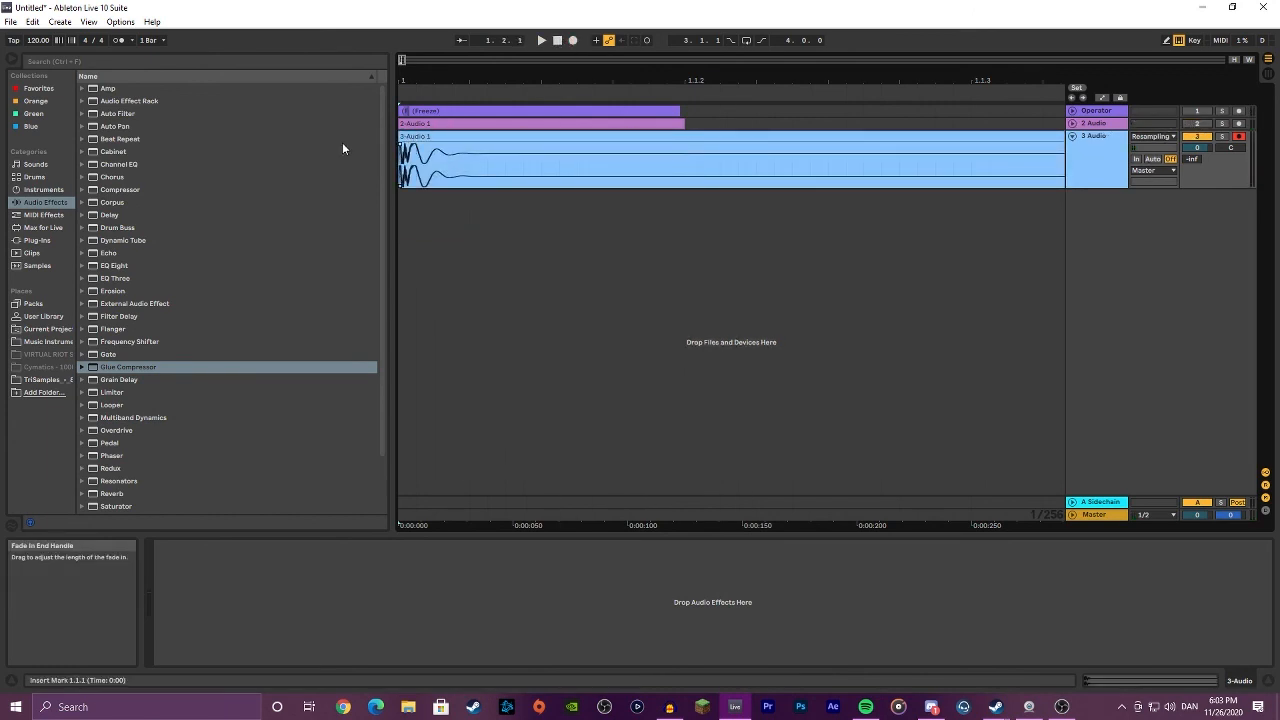
left_click(422, 136)
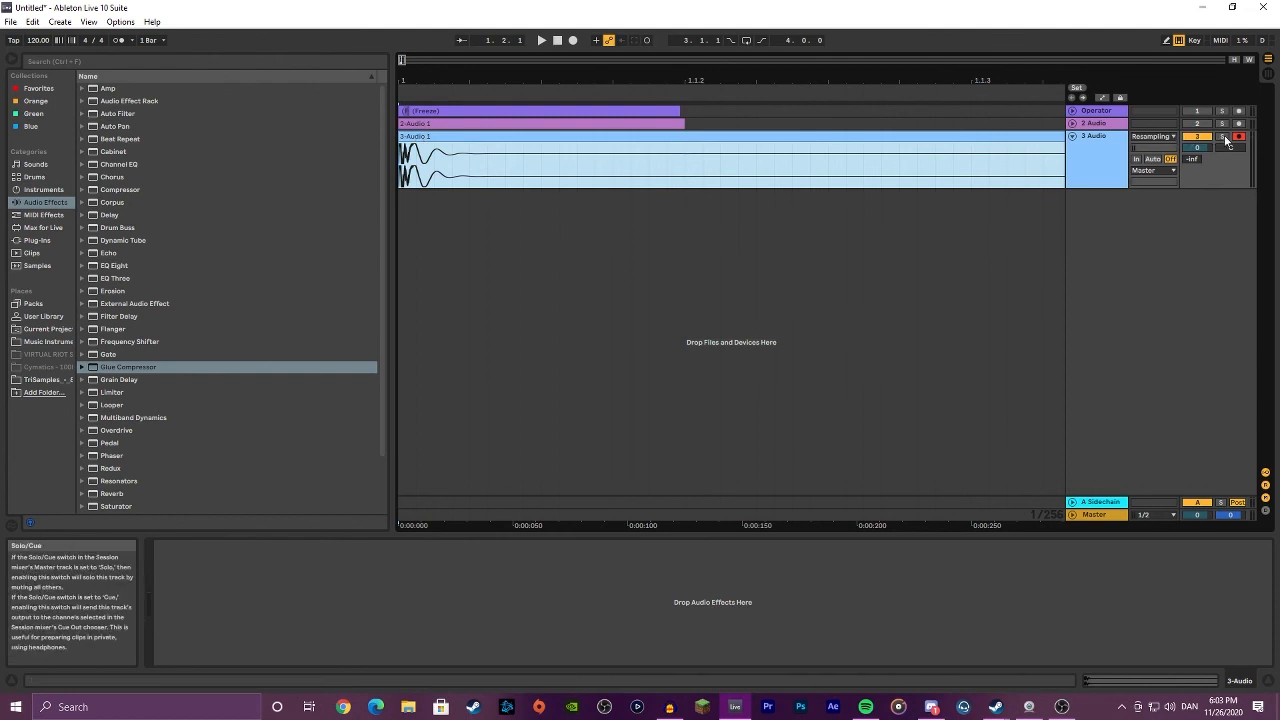
Step: Split the 3 Audio clip at 1.1.2 and delete the part after the split
left_click(696, 161)
left_click(710, 135)
key("ctrl+e")
left_click(709, 135)
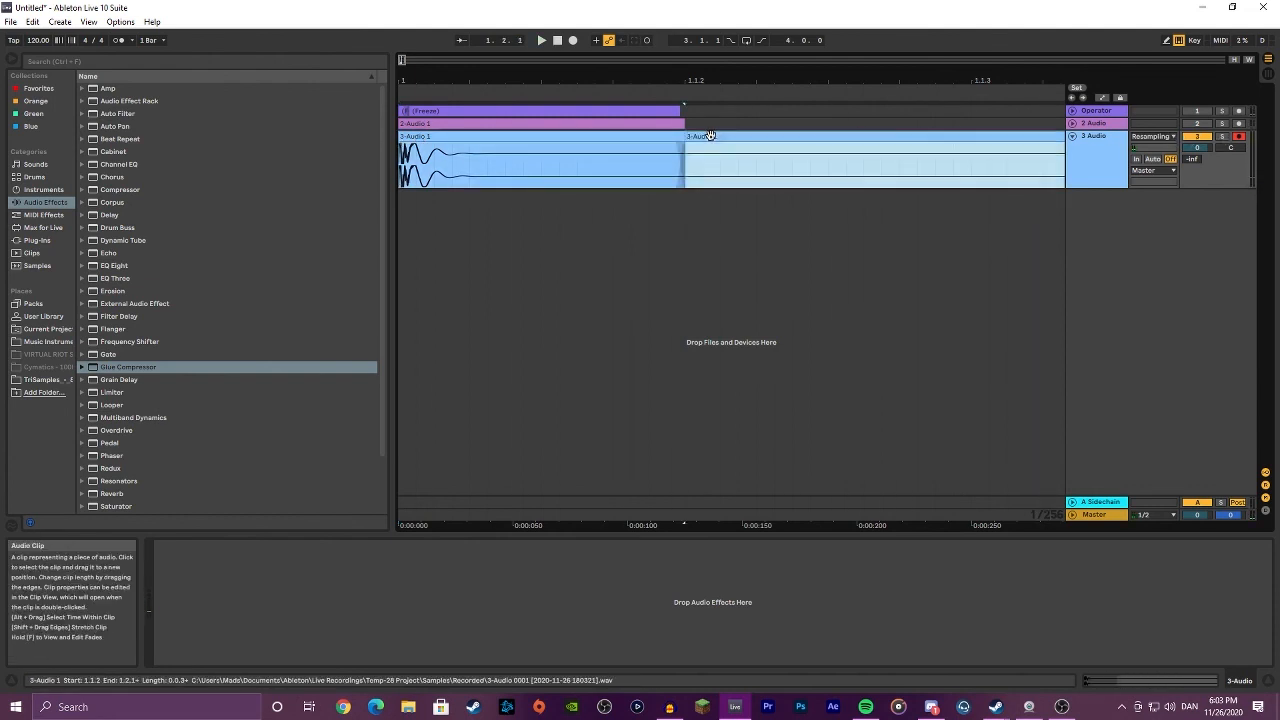
key("Delete")
left_click_drag(677, 144, 692, 145)
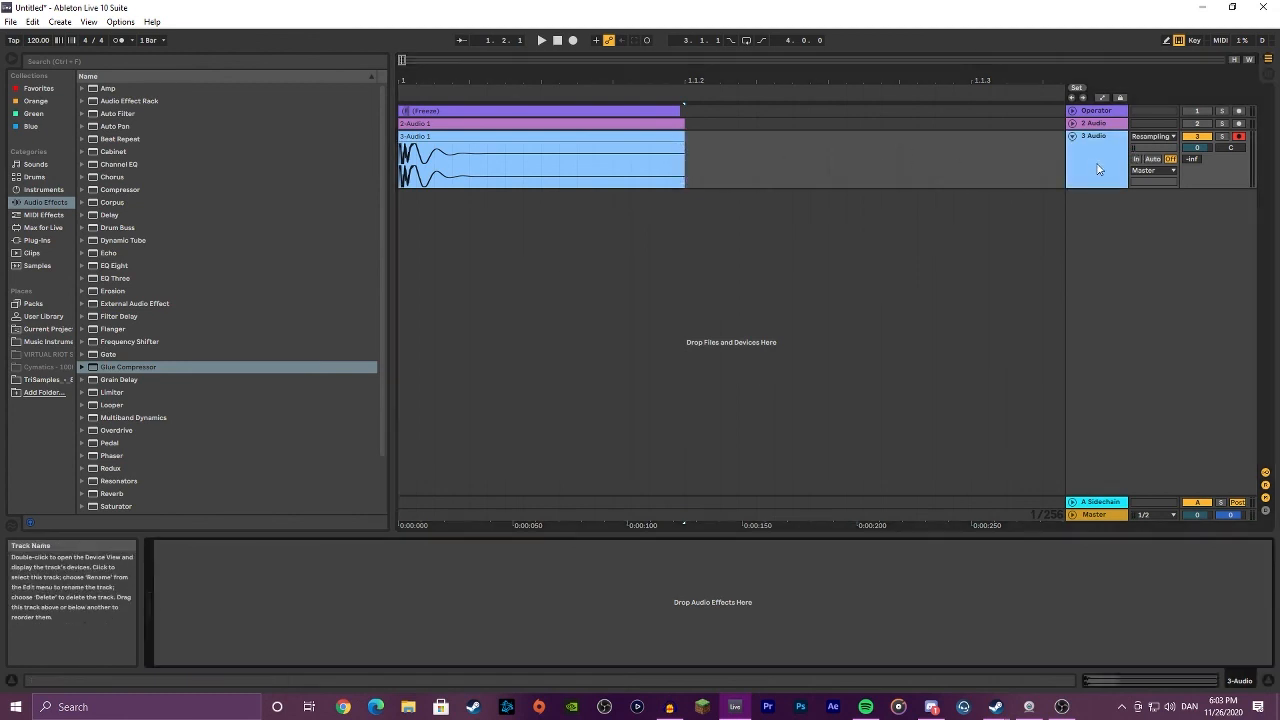
Step: Add EQ Eight to the 3 Audio track and boost band 2 just below 100 Hz while auditioning the kick
left_click_drag(126, 266, 406, 538)
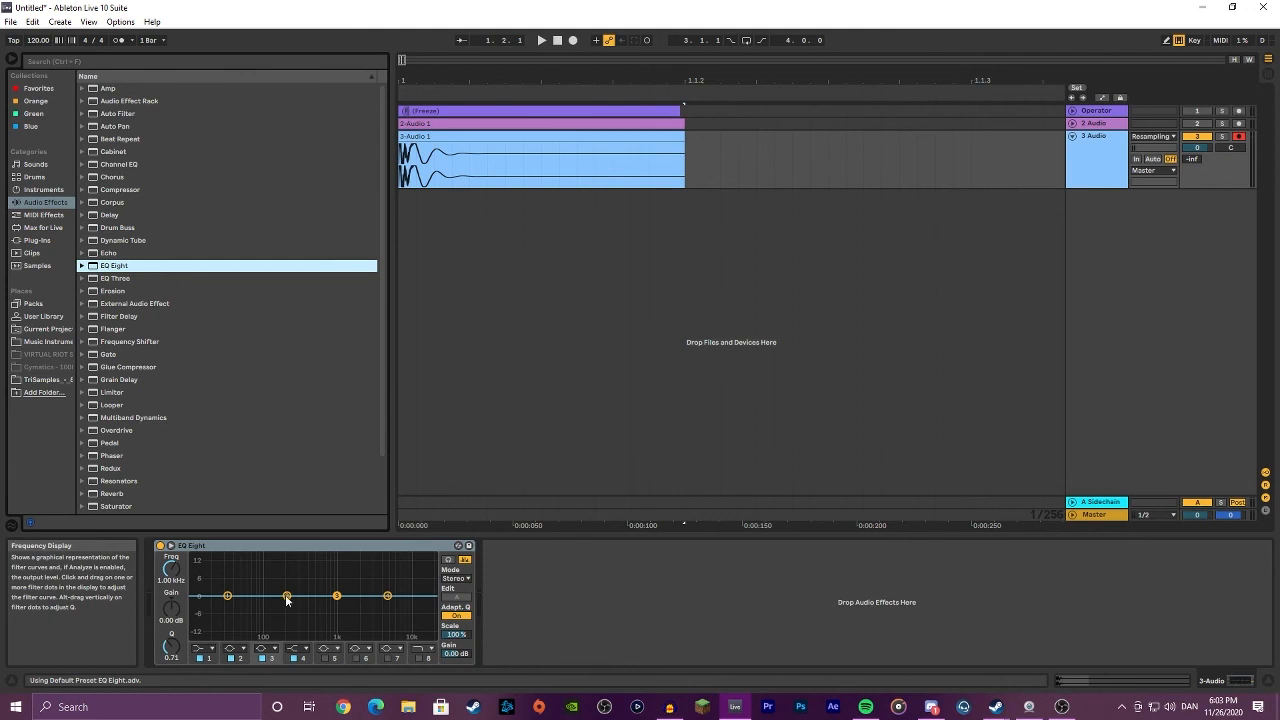
key("space")
left_click_drag(287, 597, 259, 573)
key("space")
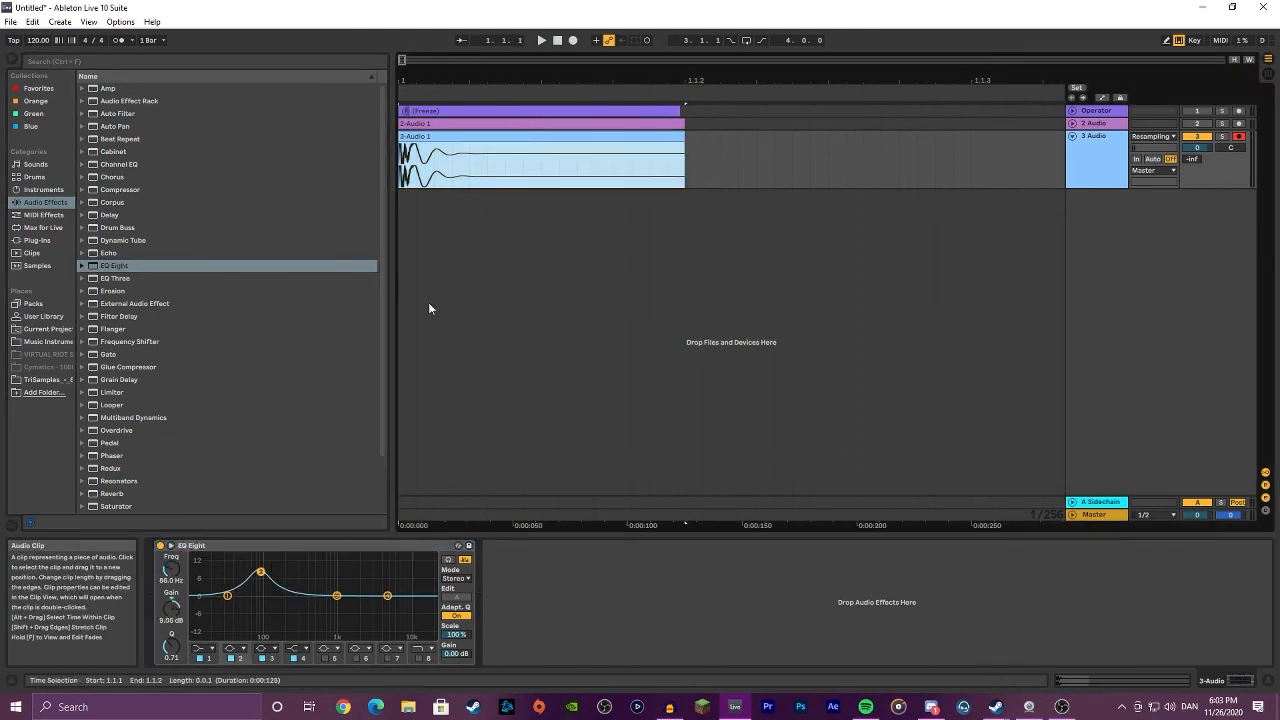
key("space")
left_click_drag(261, 572, 262, 577)
key("space")
key("space")
key("space")
key("space")
key("space")
key("space")
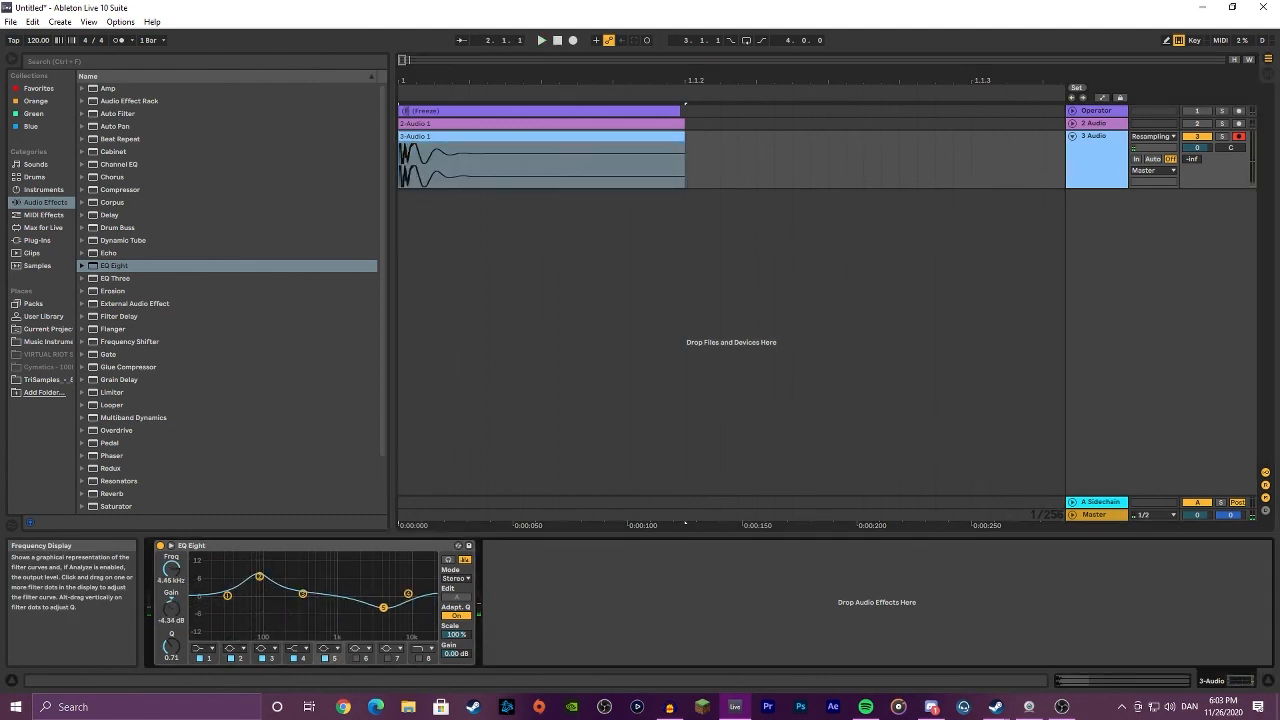
Step: Boost the EQ at 3.37 kHz by 3.35 dB and add Glue Compressor with soft clipping and 9.21 dB makeup gain
left_click_drag(383, 607, 374, 587)
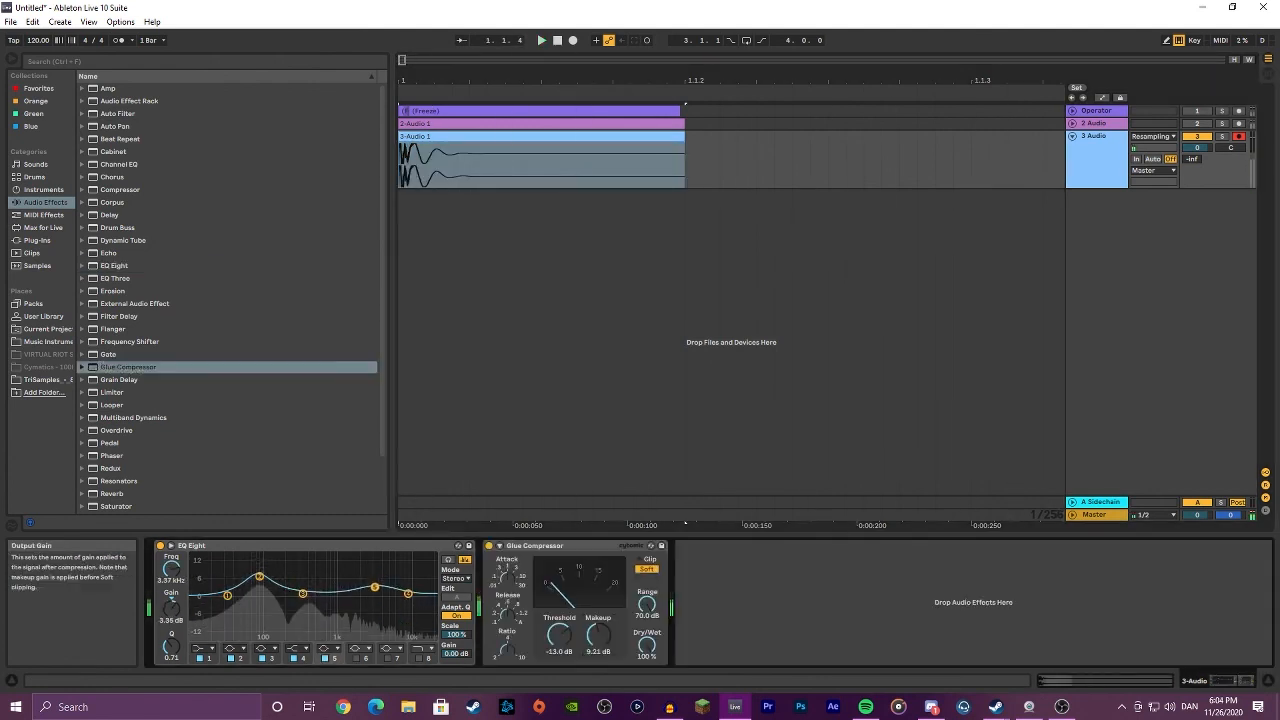
key("space")
key("space")
Step: Shorten the 3 Audio clip with a fade-out at its end and set the Glue Compressor threshold to -12.7 dB while auditioning
key("space")
key("space")
key("space")
key("space")
key("space")
key("space")
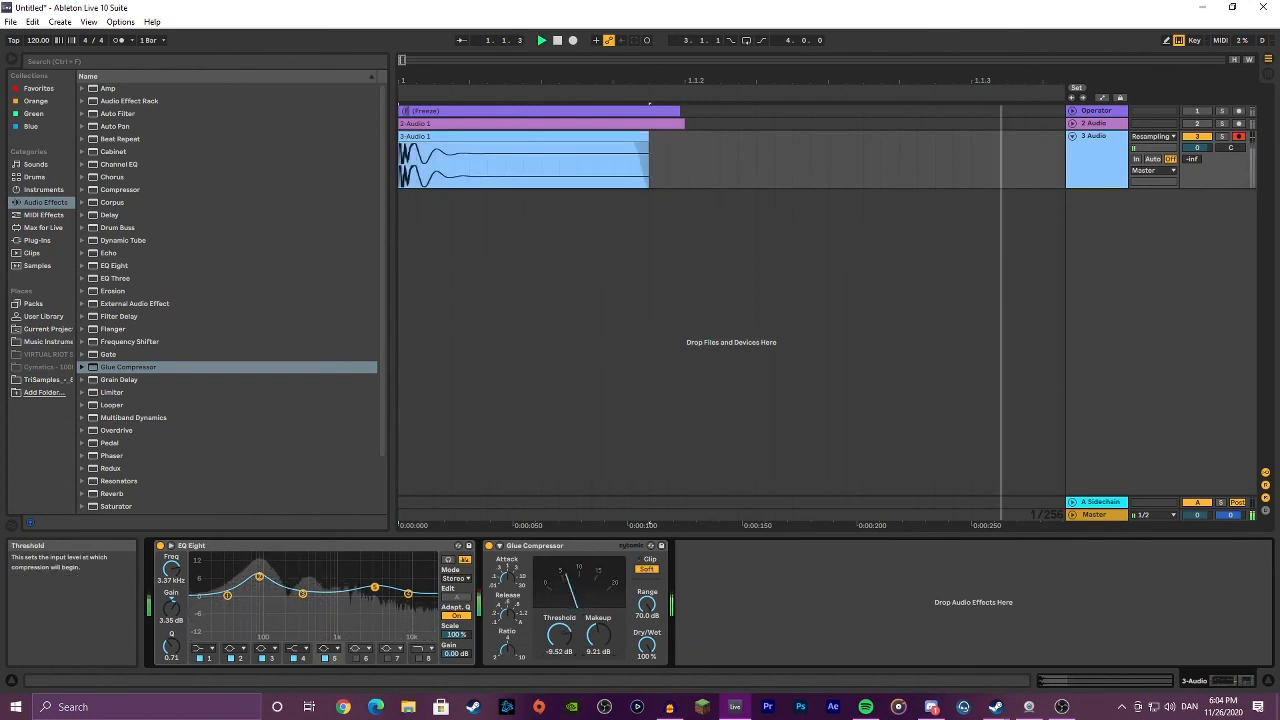
key("space")
key("space")
key("space")
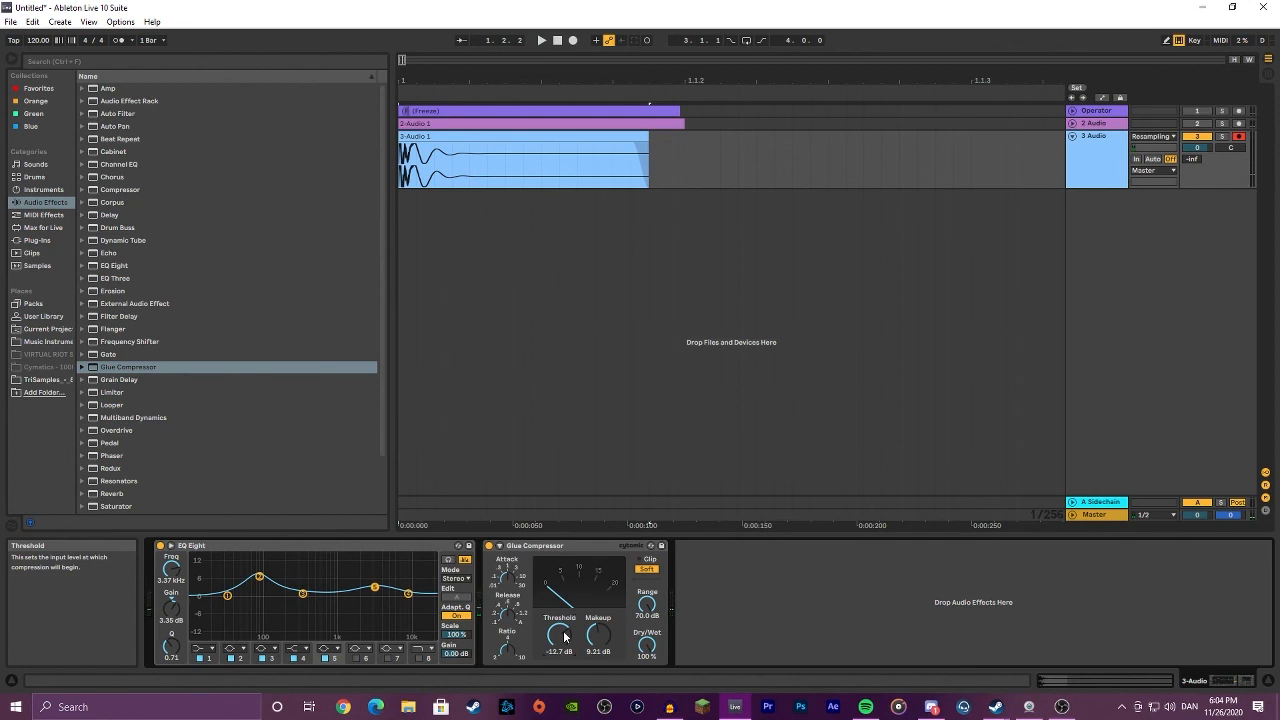
Step: Add a second EQ Eight with a low boost and 2.60 dB at 4.35 kHz, plus a soft-clipping Glue Compressor with a -7.94 dB threshold
left_click_drag(200, 266, 857, 664)
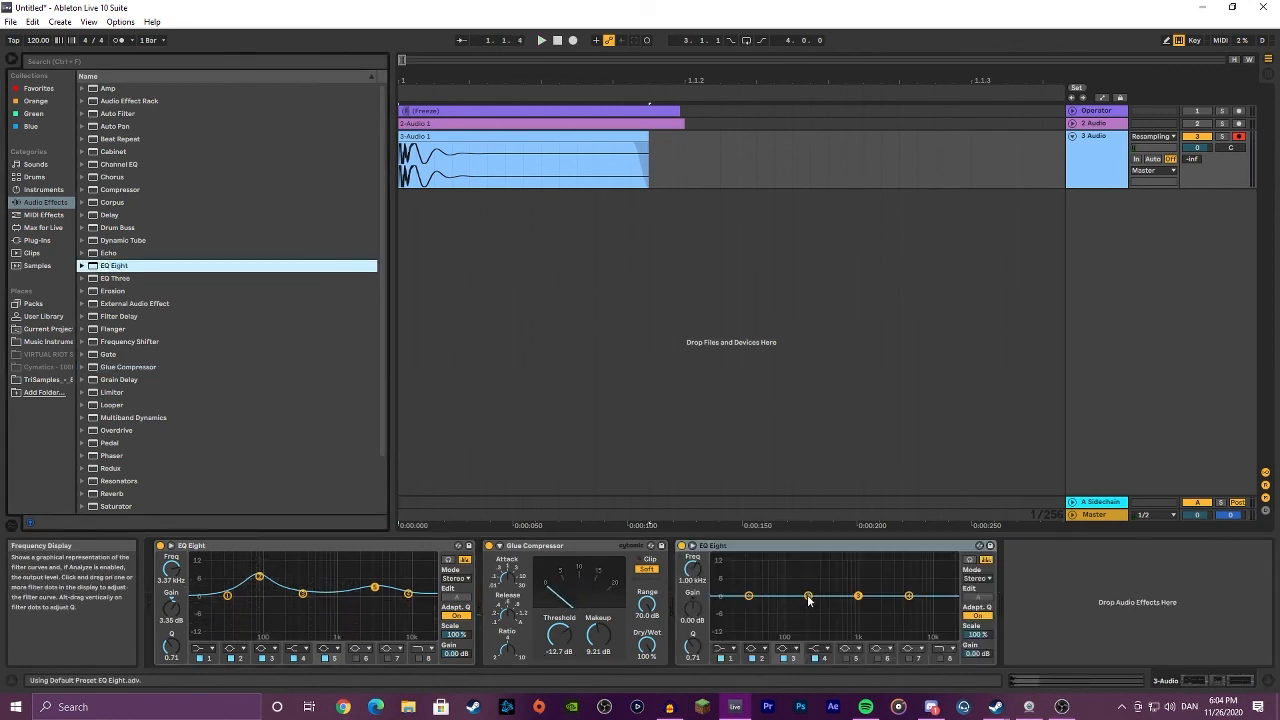
left_click_drag(808, 597, 779, 575)
key("space")
key("space")
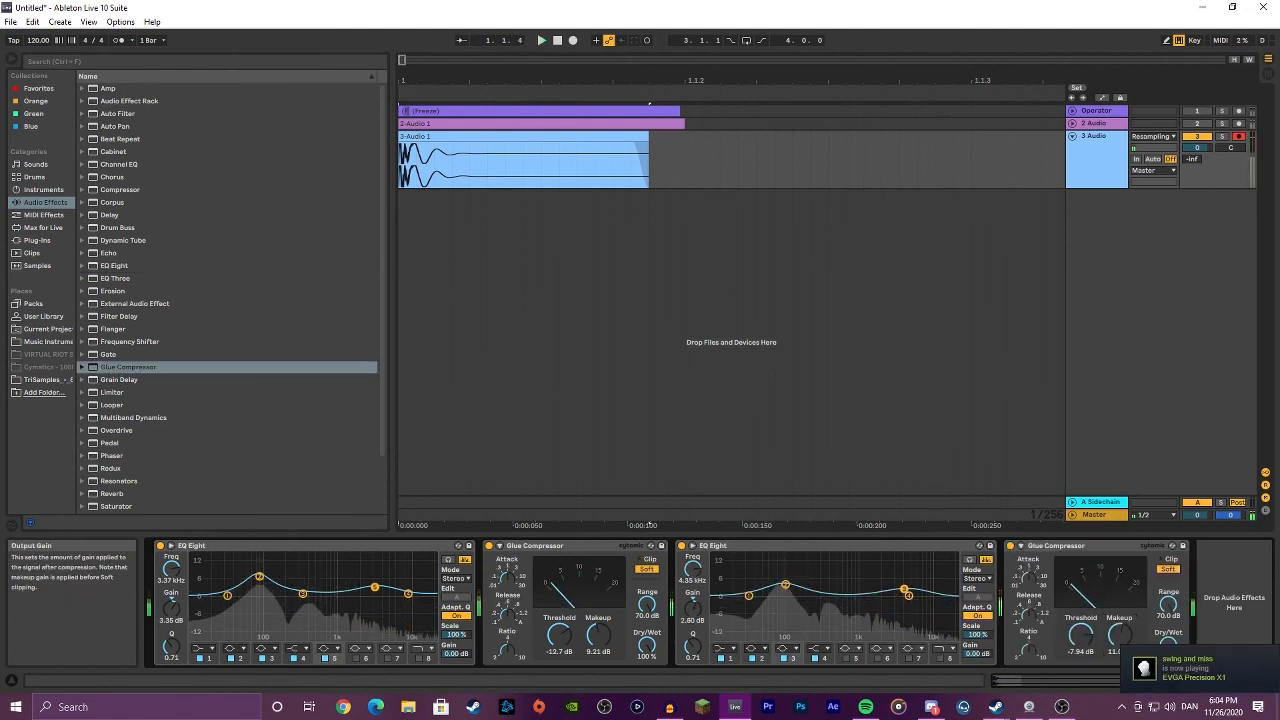
key("space")
key("space")
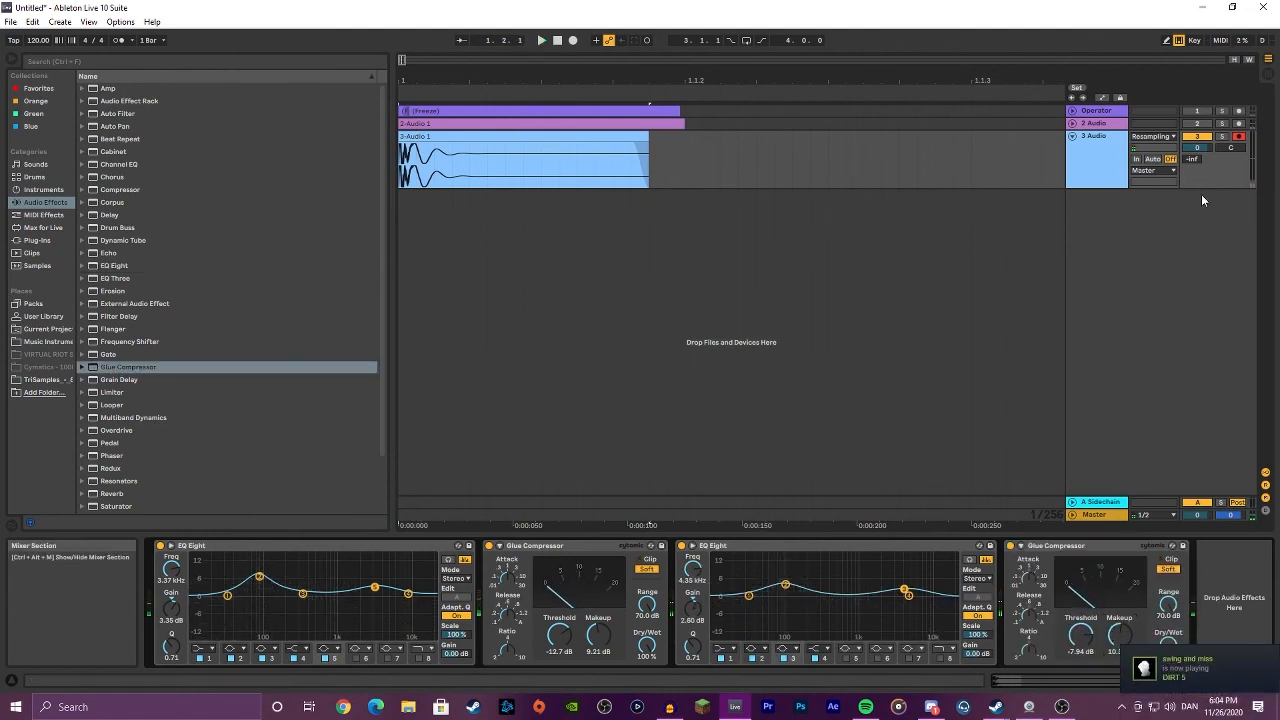
Step: Insert another audio track, set its input to Resampling, arm it and record the processed kick from the start
right_click(1140, 263)
left_click(1170, 266)
left_click(1153, 194)
left_click(1150, 248)
left_click(1238, 195)
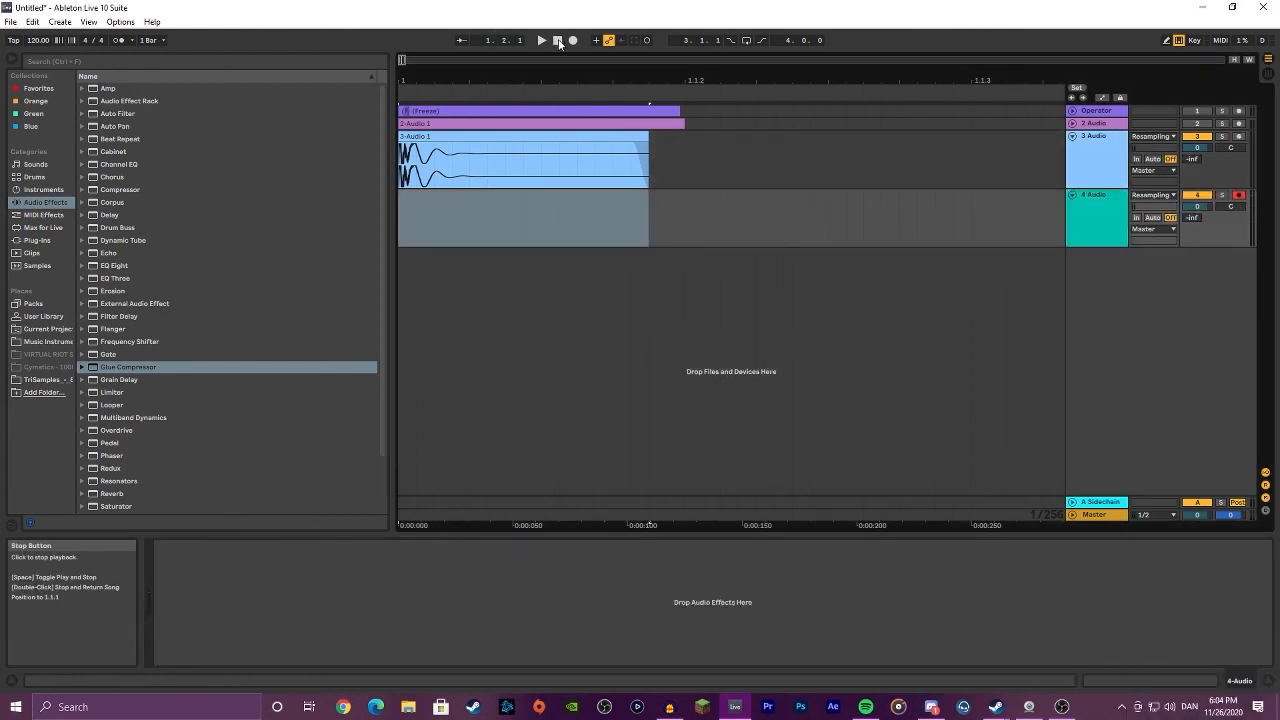
left_click(558, 42)
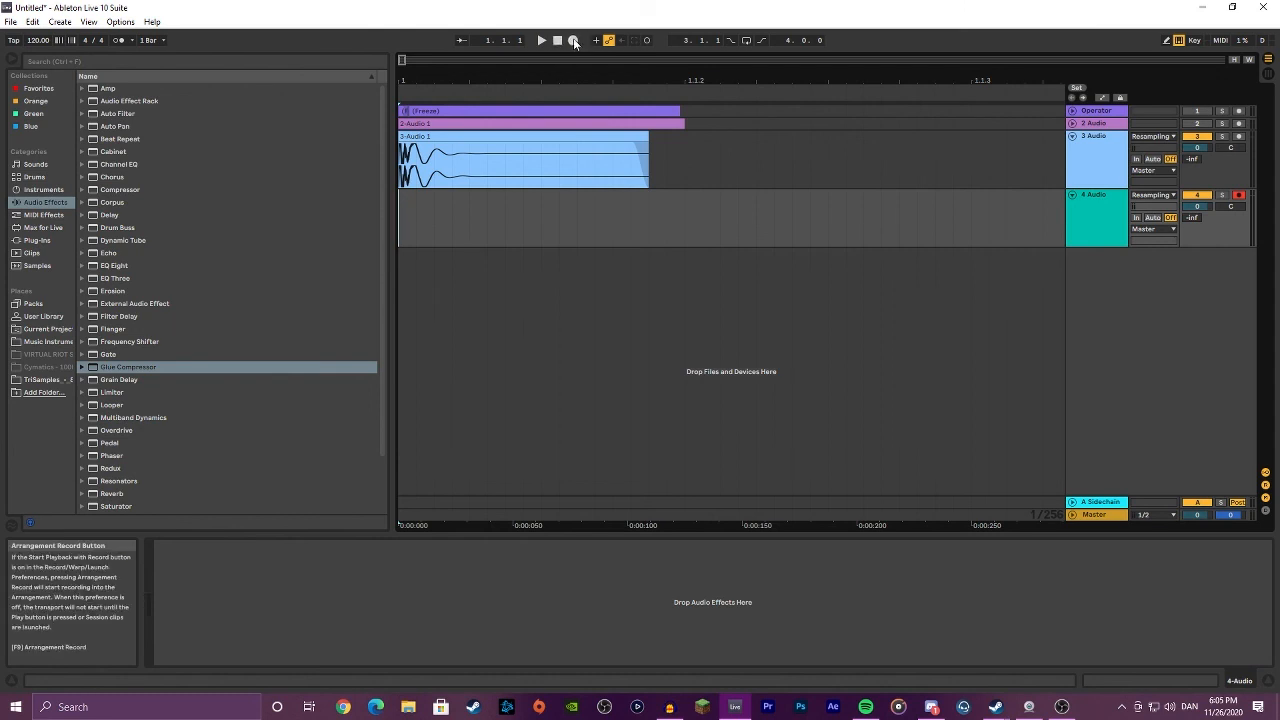
left_click(574, 41)
left_click(559, 41)
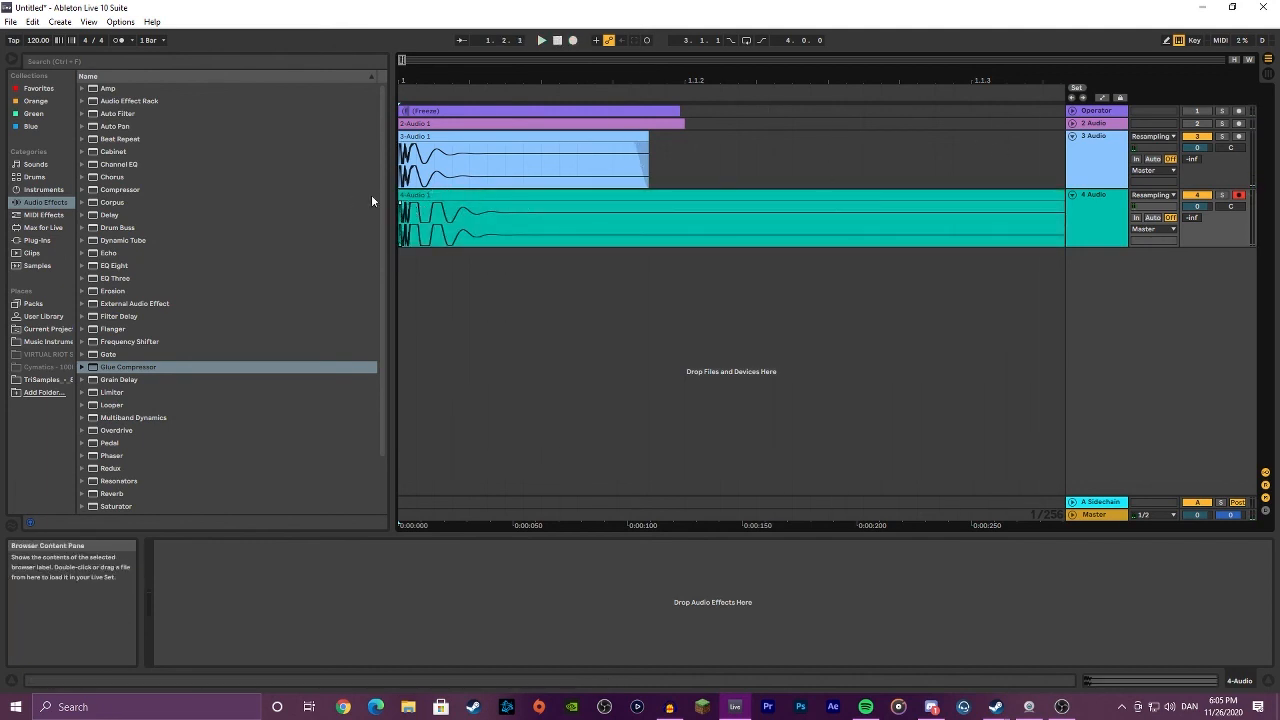
Step: Unfold the Operator, 2 Audio and 3 Audio tracks to compare the four kick waveforms, and collapse them again
left_click(1072, 135)
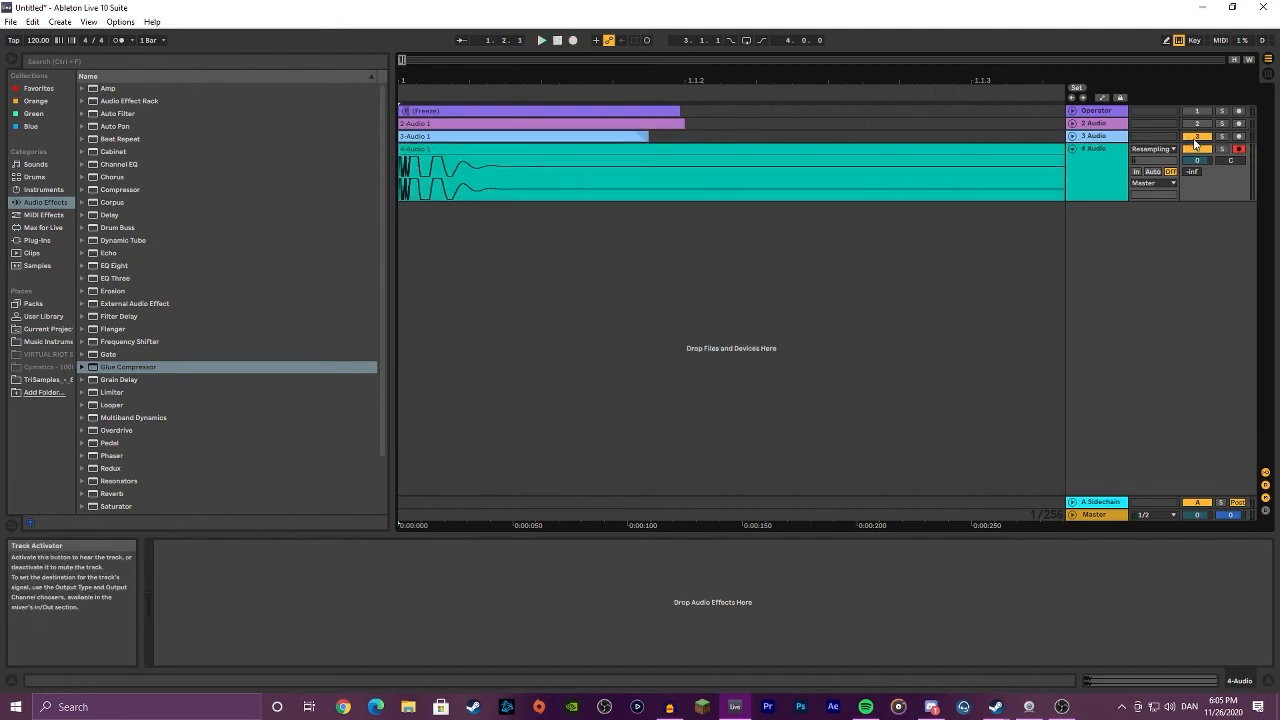
left_click(1072, 135)
left_click(1072, 123)
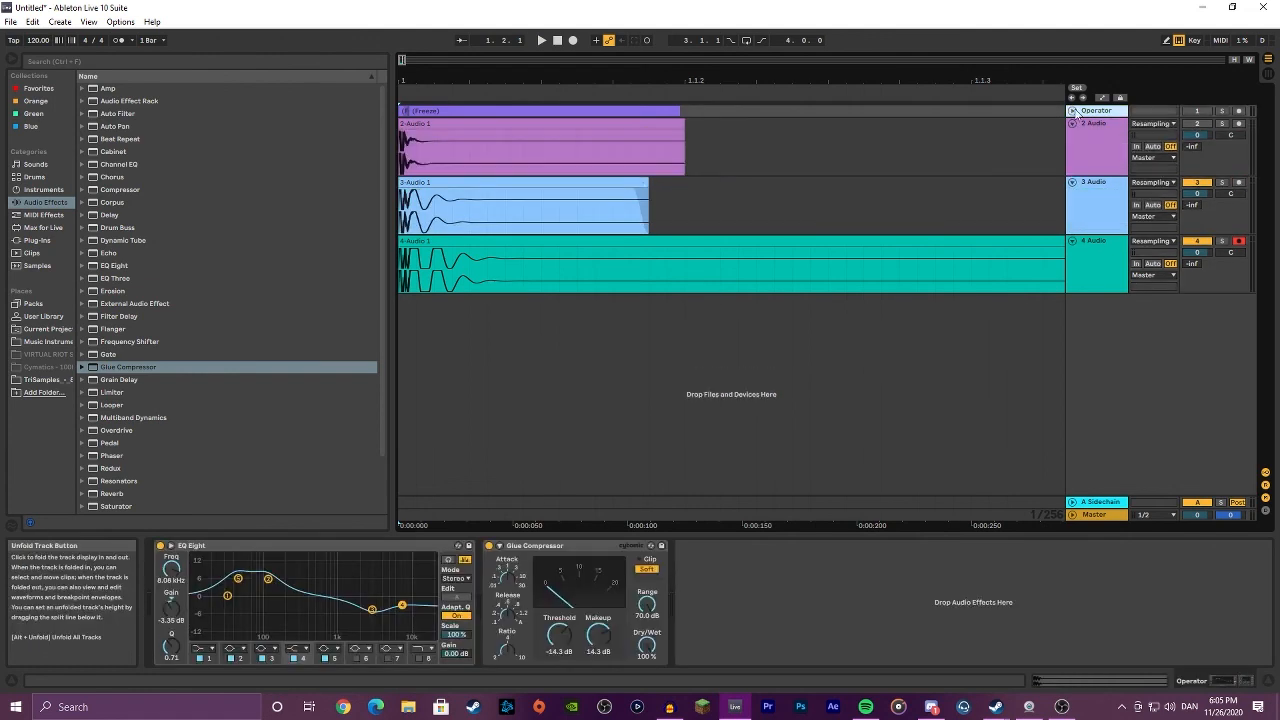
left_click(1072, 111)
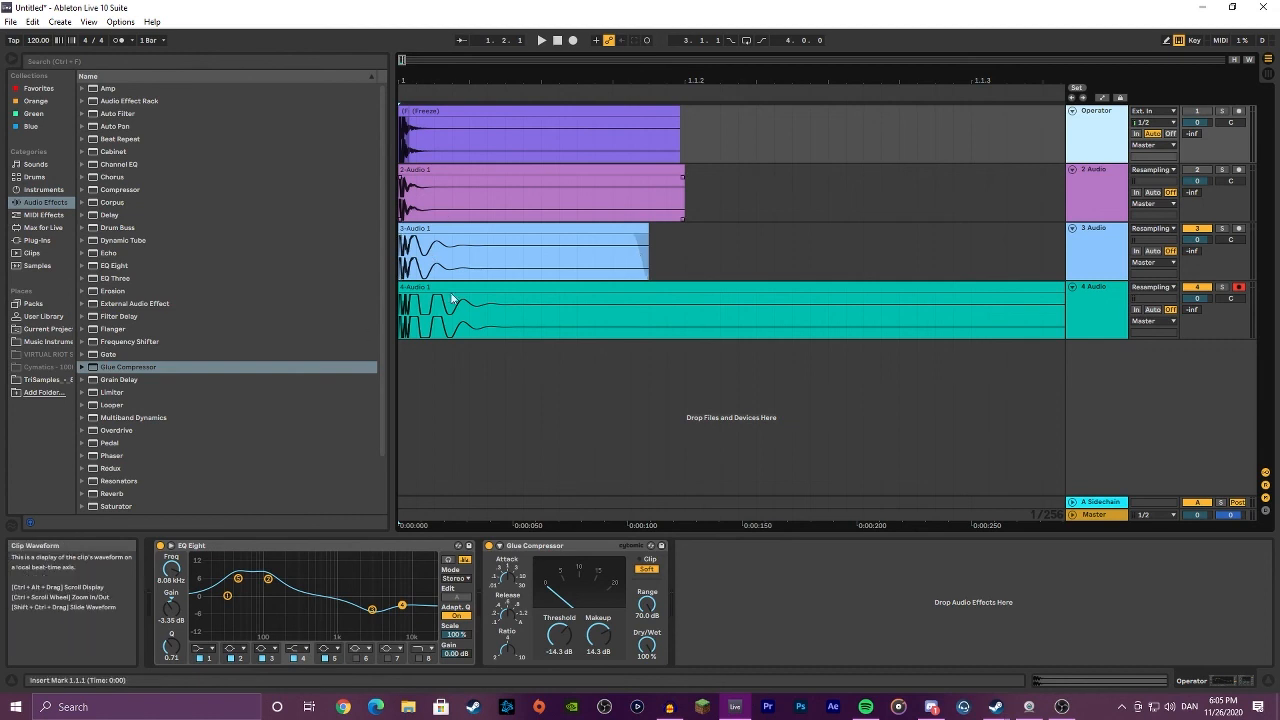
left_click(1072, 228)
left_click(1072, 169)
left_click(1073, 112)
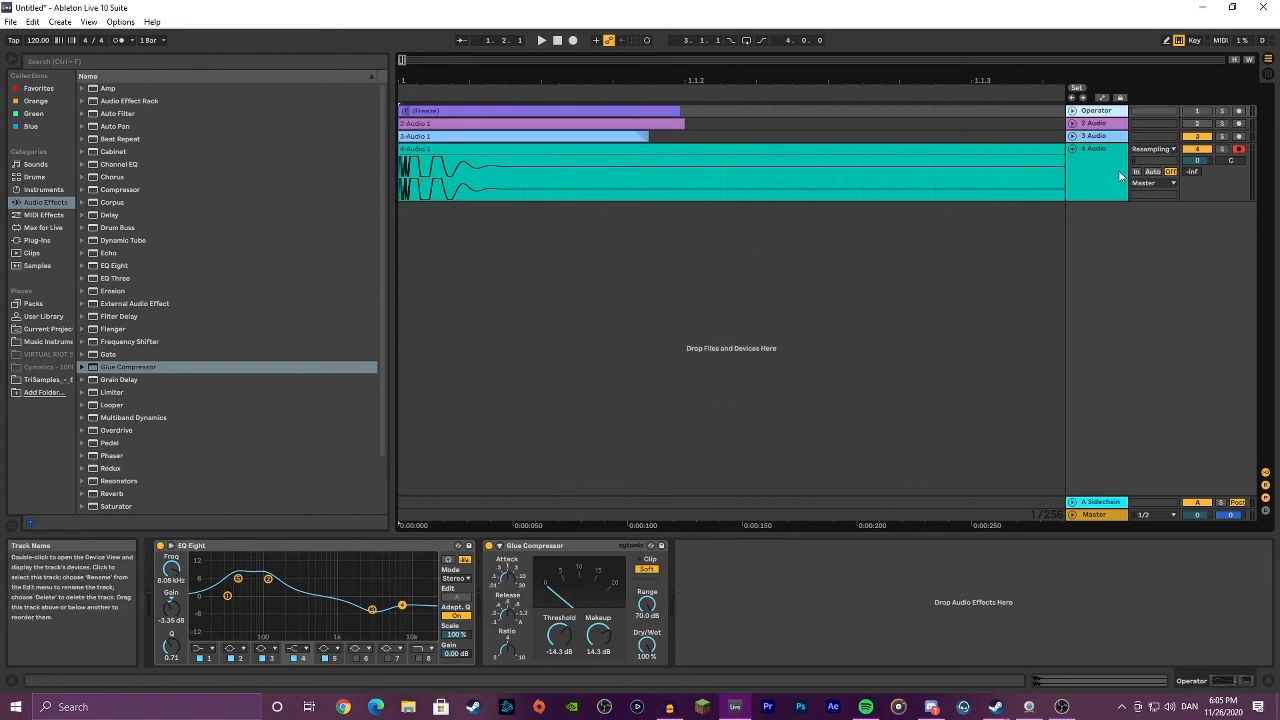
Step: Deactivate the 3 Audio track and audition the resampled kick clip on 4 Audio
left_click(445, 326)
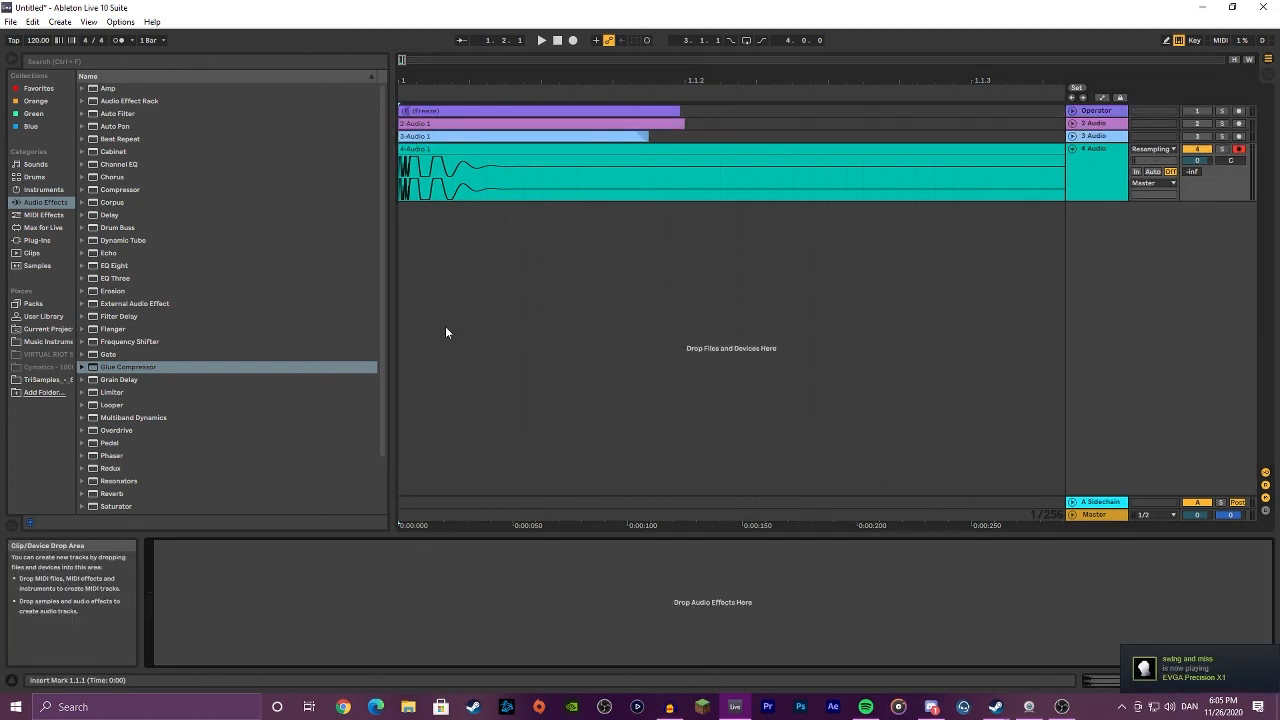
left_click(460, 149)
key("space")
key("space")
key("space")
key("space")
key("space")
key("space")
key("space")
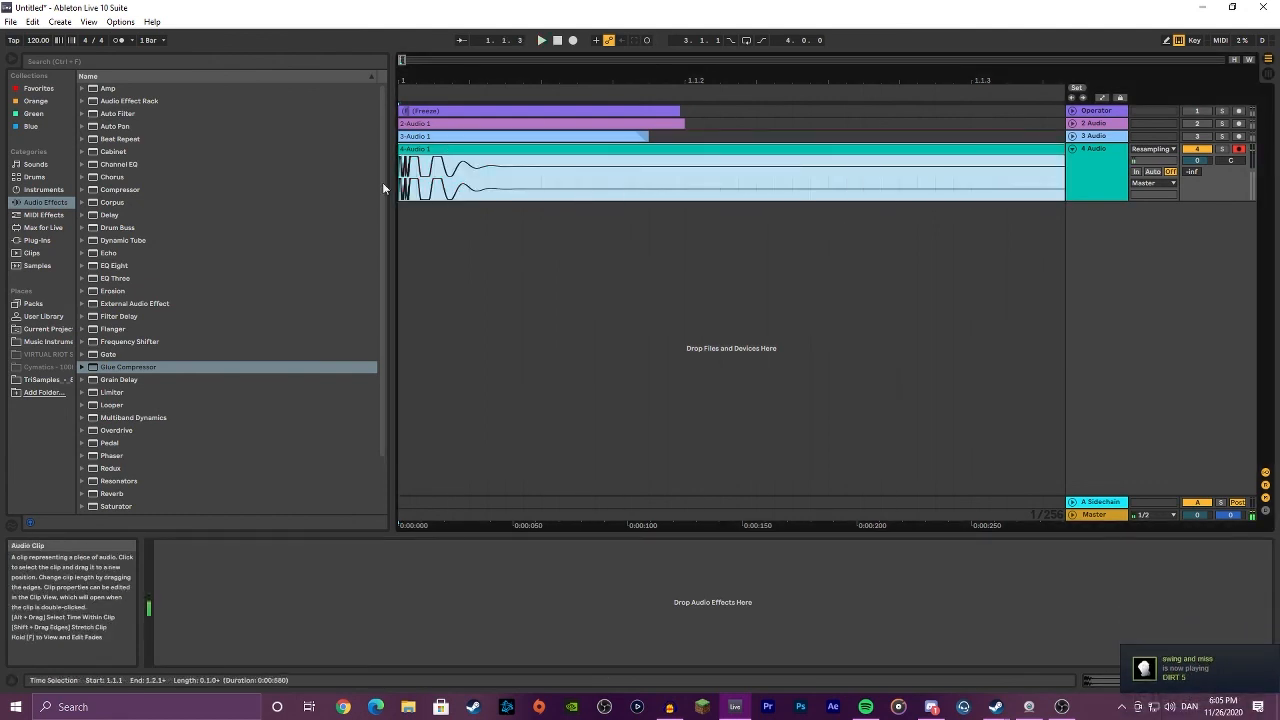
Step: Add an EQ Eight to 4 Audio with a slight low boost, a cut just above 1 kHz and -4.59 dB at 8.61 kHz
double_click(125, 266)
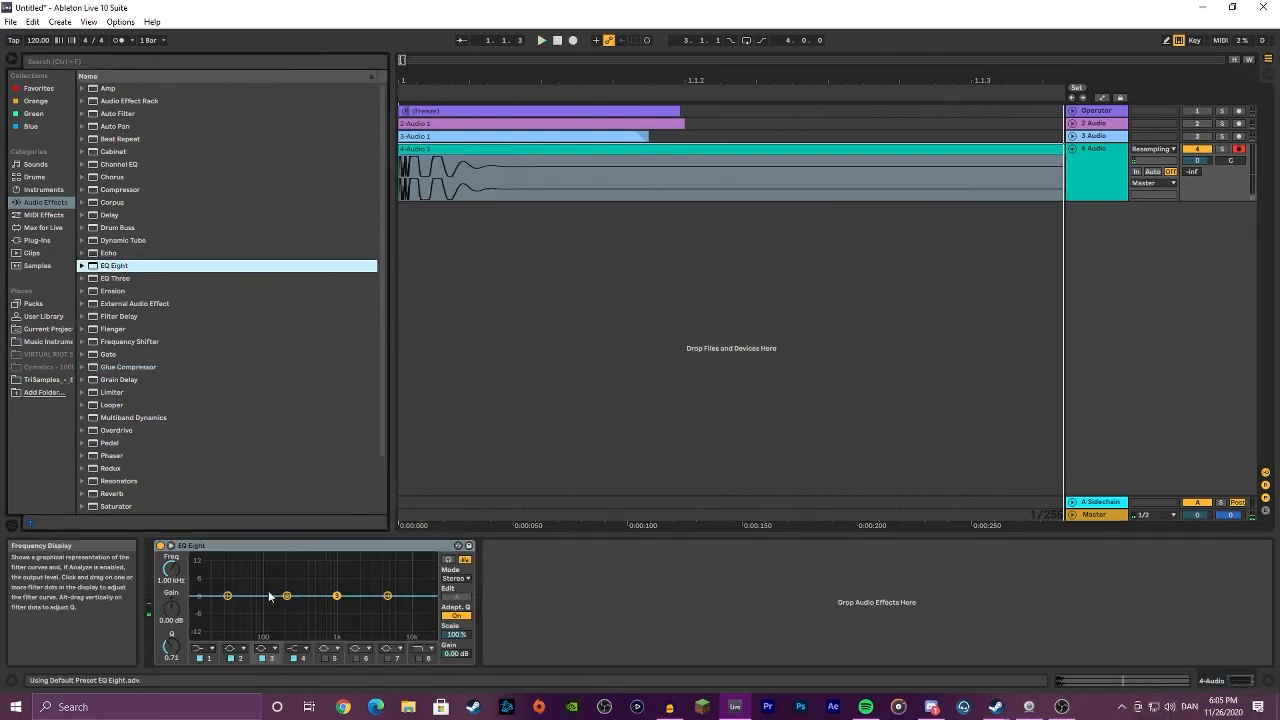
left_click_drag(287, 597, 257, 590)
left_click_drag(337, 596, 408, 606)
Step: Add a soft-clipping Glue Compressor after the EQ Eight with a -15.2 dB threshold and 7.78 dB makeup, and audition the kick
double_click(141, 368)
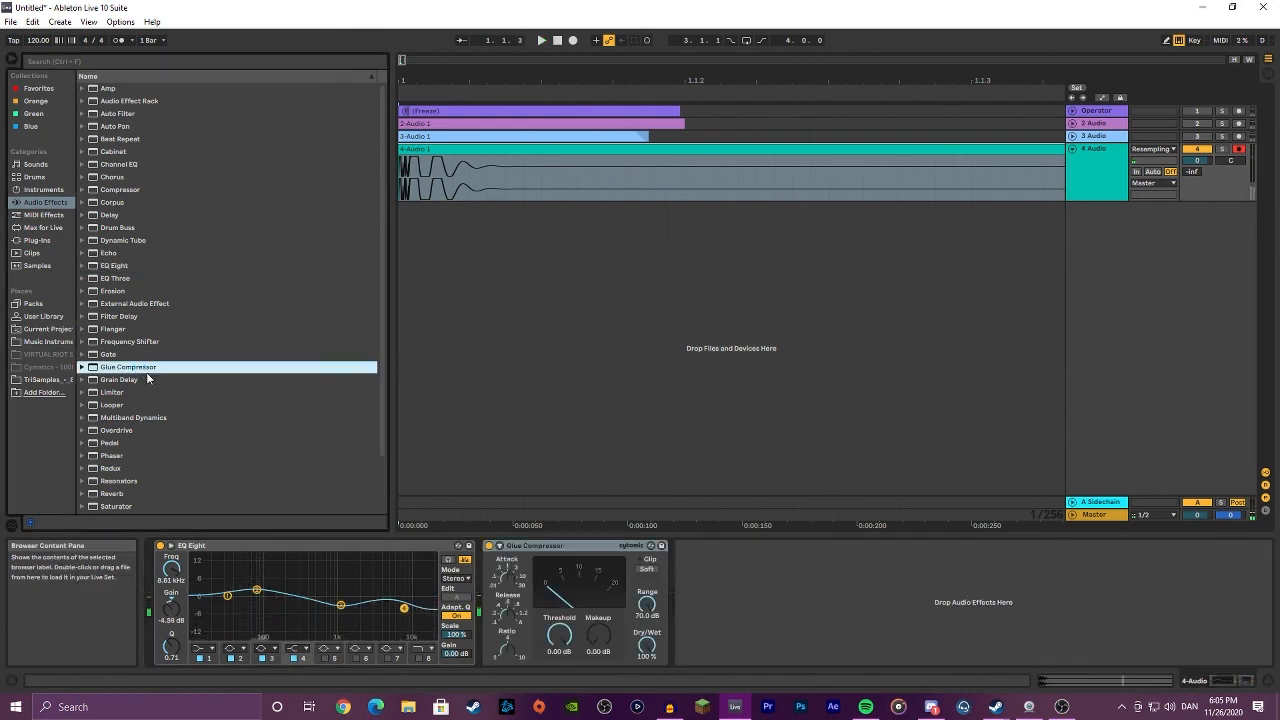
left_click(645, 569)
left_click_drag(560, 636, 598, 641)
key("space")
key("space")
key("space")
key("space")
key("space")
key("space")
key("space")
key("space")
key("space")
key("space")
key("space")
Step: Add a Frequency Shifter after the Glue Compressor on 4 Audio and audition the kick through it
left_click(1094, 262)
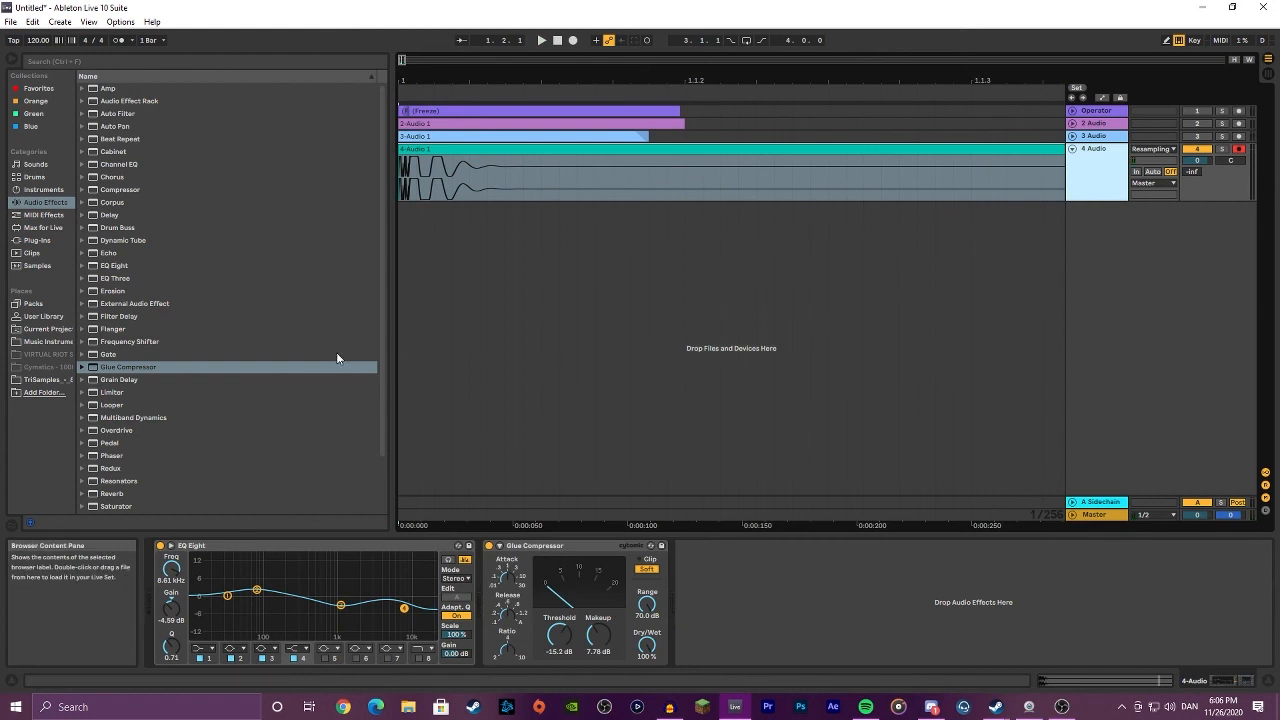
left_click_drag(132, 342, 735, 551)
key("space")
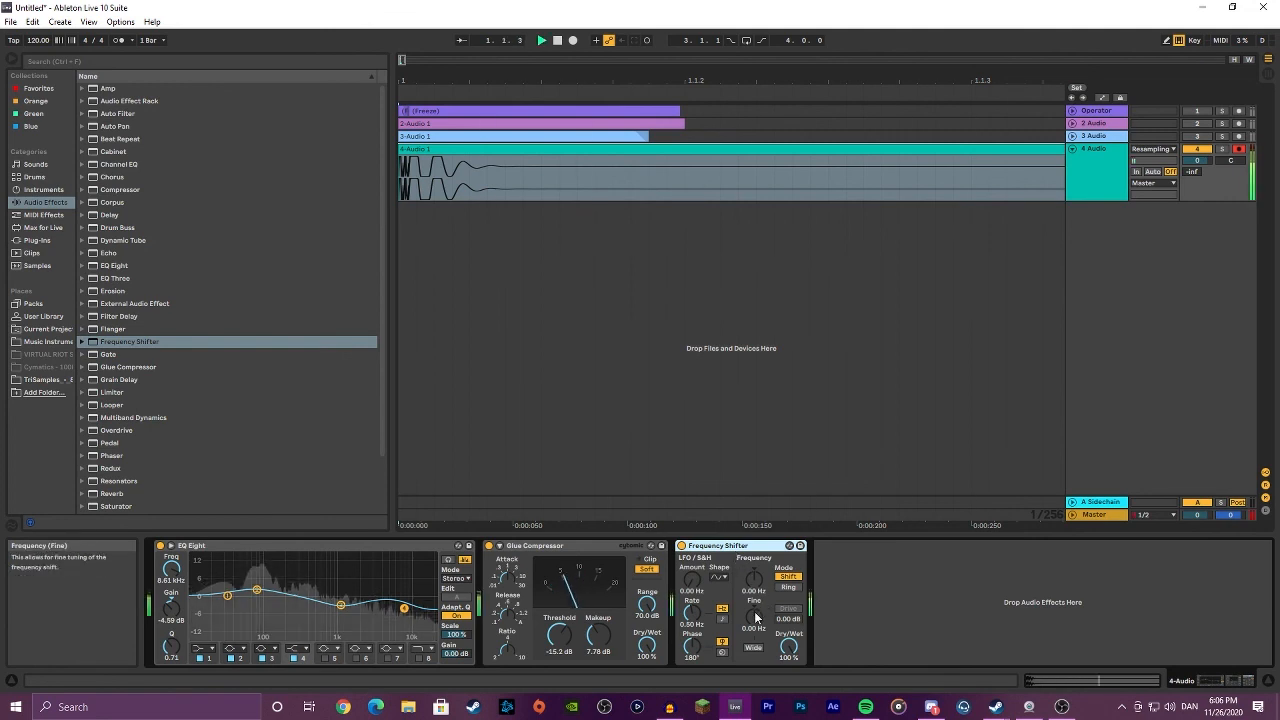
key("space")
key("space")
key("space")
key("space")
key("space")
key("space")
key("space")
Step: Lower the Frequency Shifter's fine frequency while repeatedly auditioning the kick, settling on -24.8 Hz
mouse_move(754, 615)
left_mouse_down()
mouse_move(754, 655)
mouse_move(754, 634)
left_mouse_up()
key("space")
key("space")
key("space")
key("space")
key("space")
key("space")
key("space")
key("space")
key("space")
key("space")
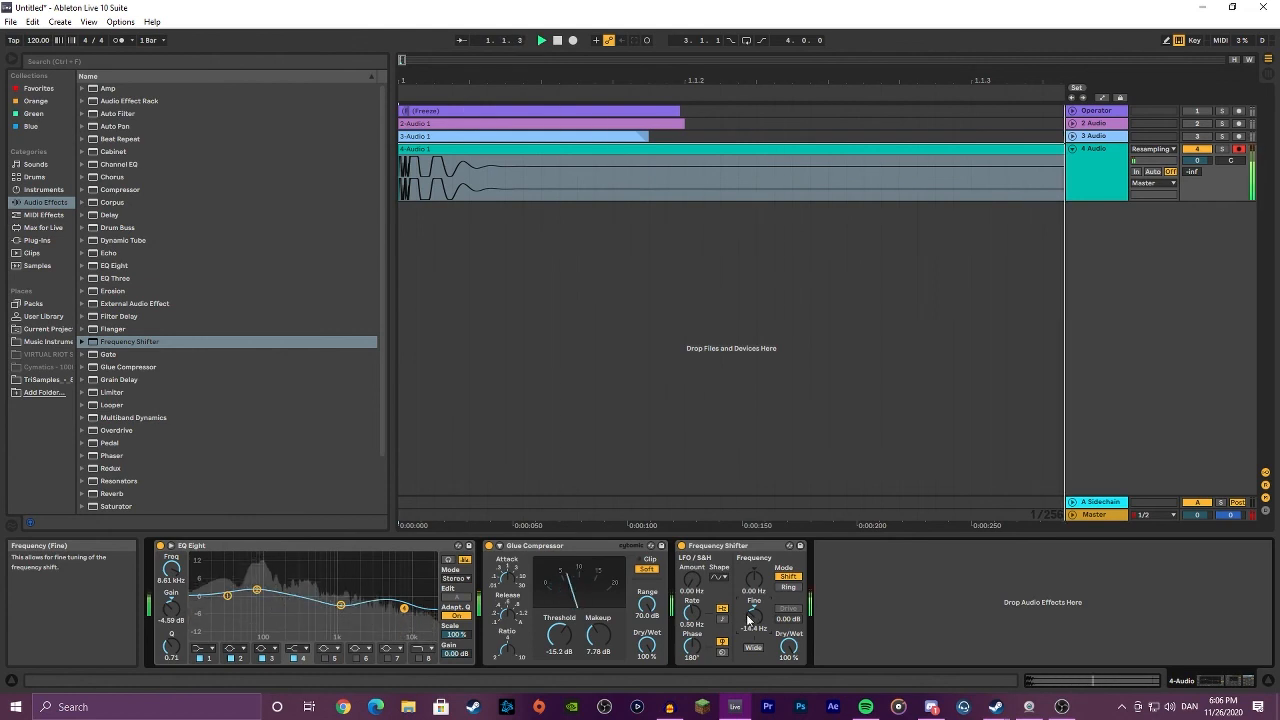
key("space")
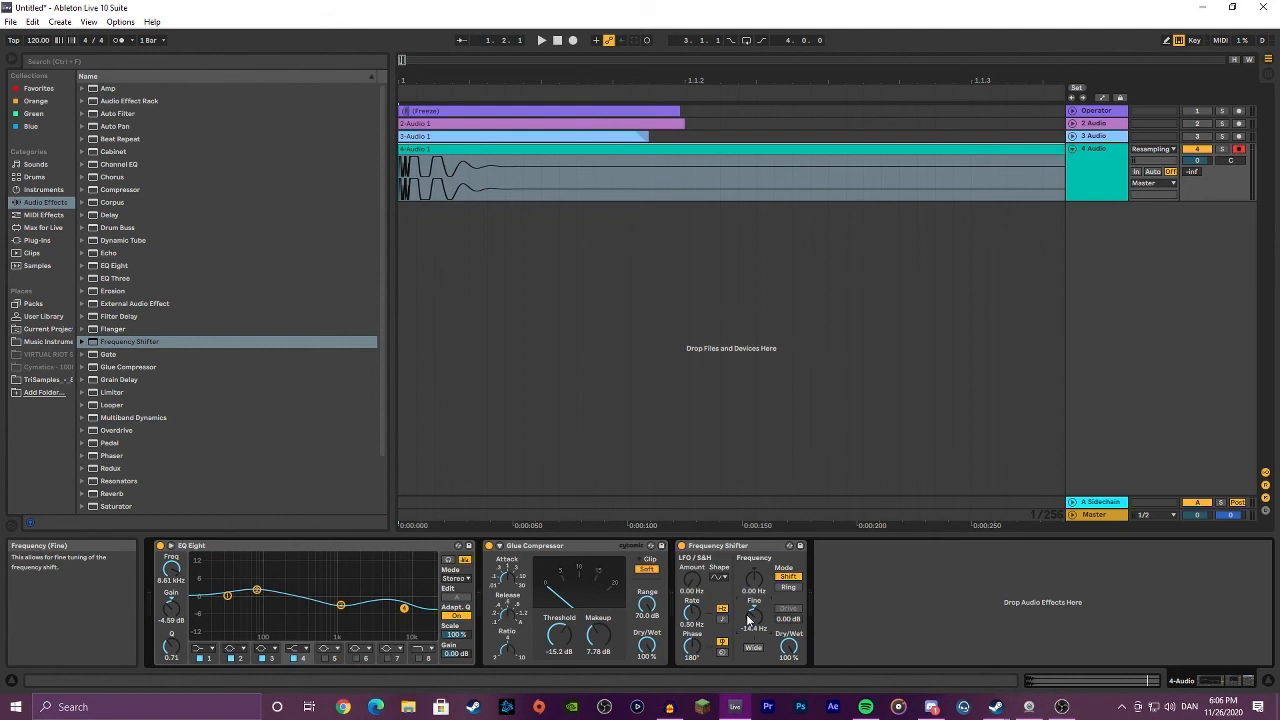
key("space")
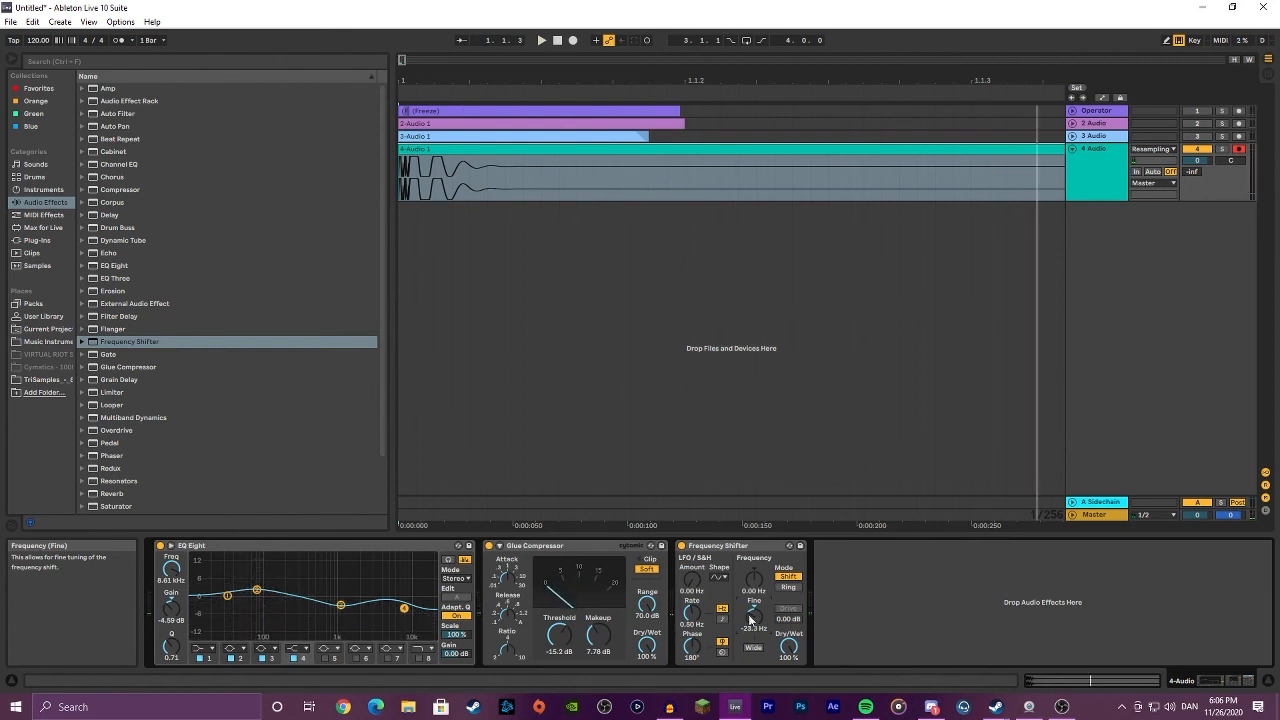
key("space")
key("space")
key("space")
key("space")
key("space")
left_click_drag(754, 617, 754, 622)
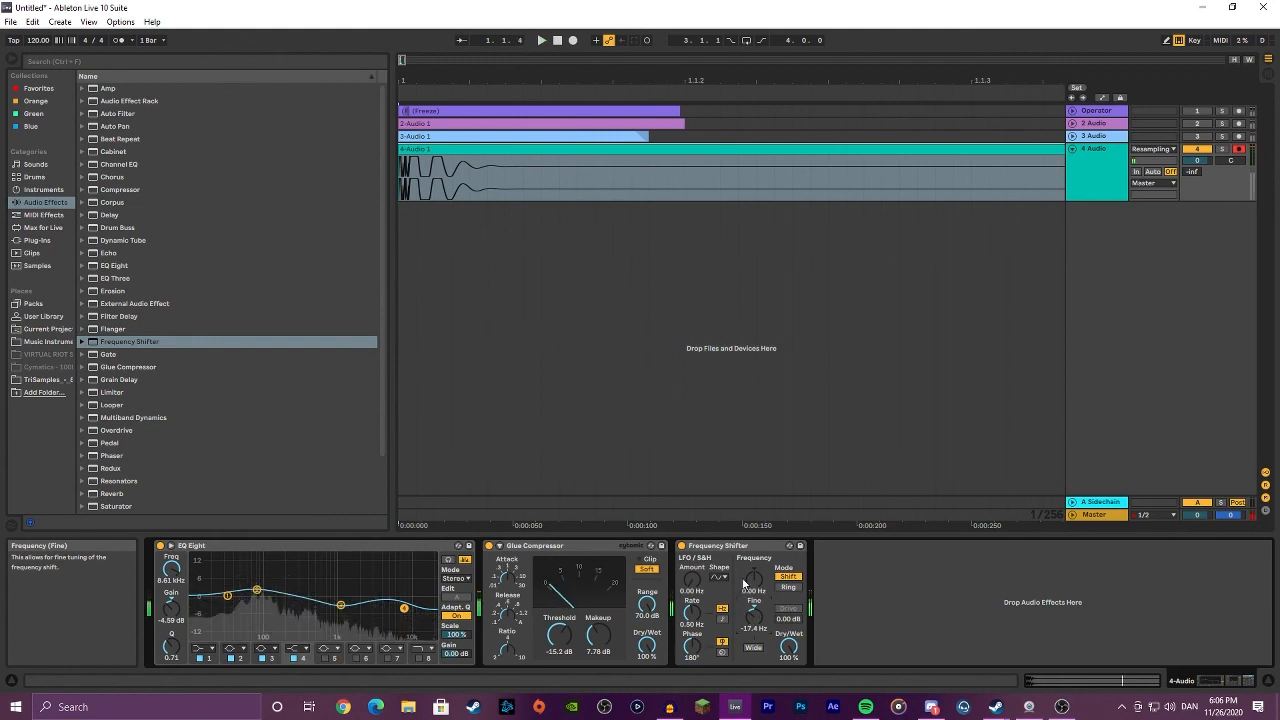
key("space")
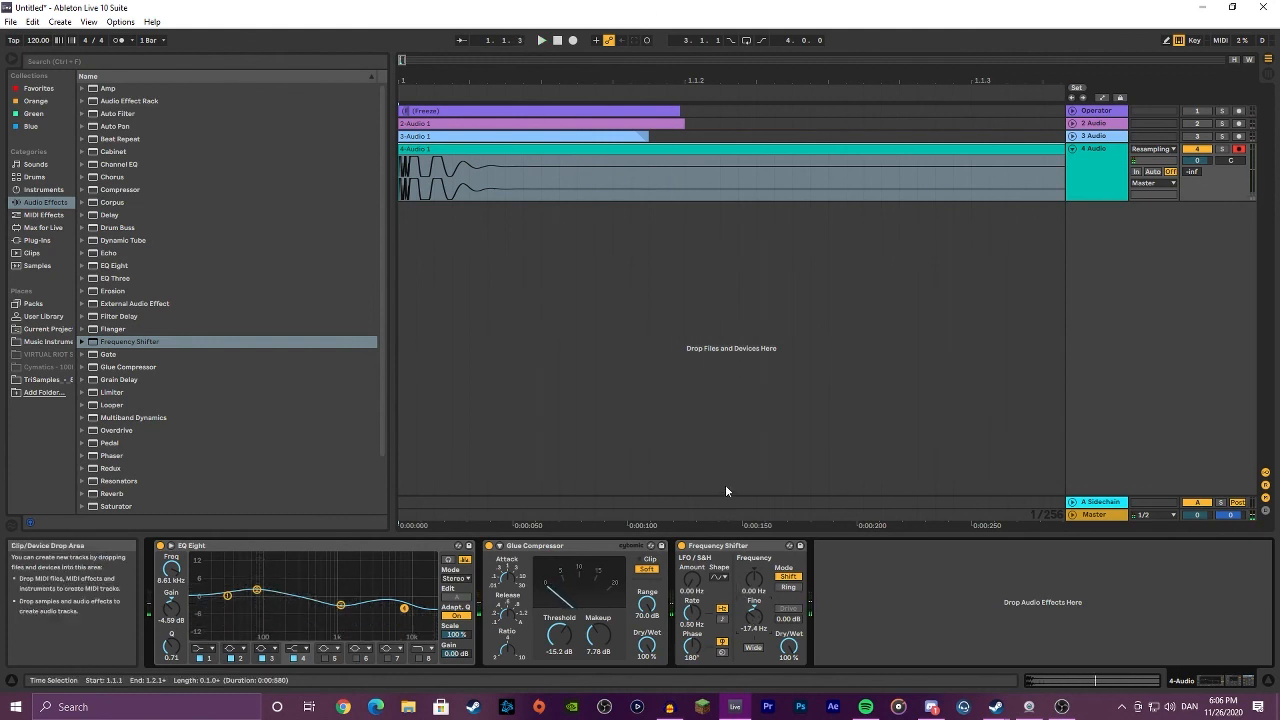
key("space")
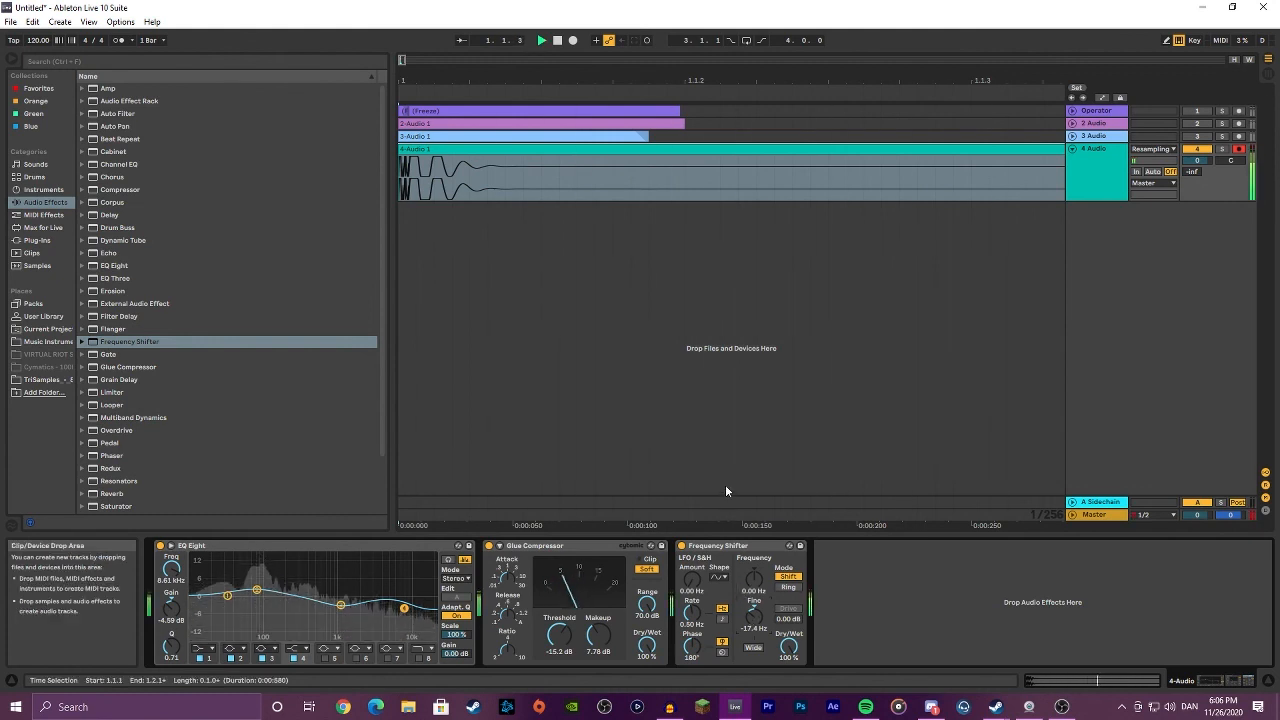
left_click_drag(754, 614, 754, 614)
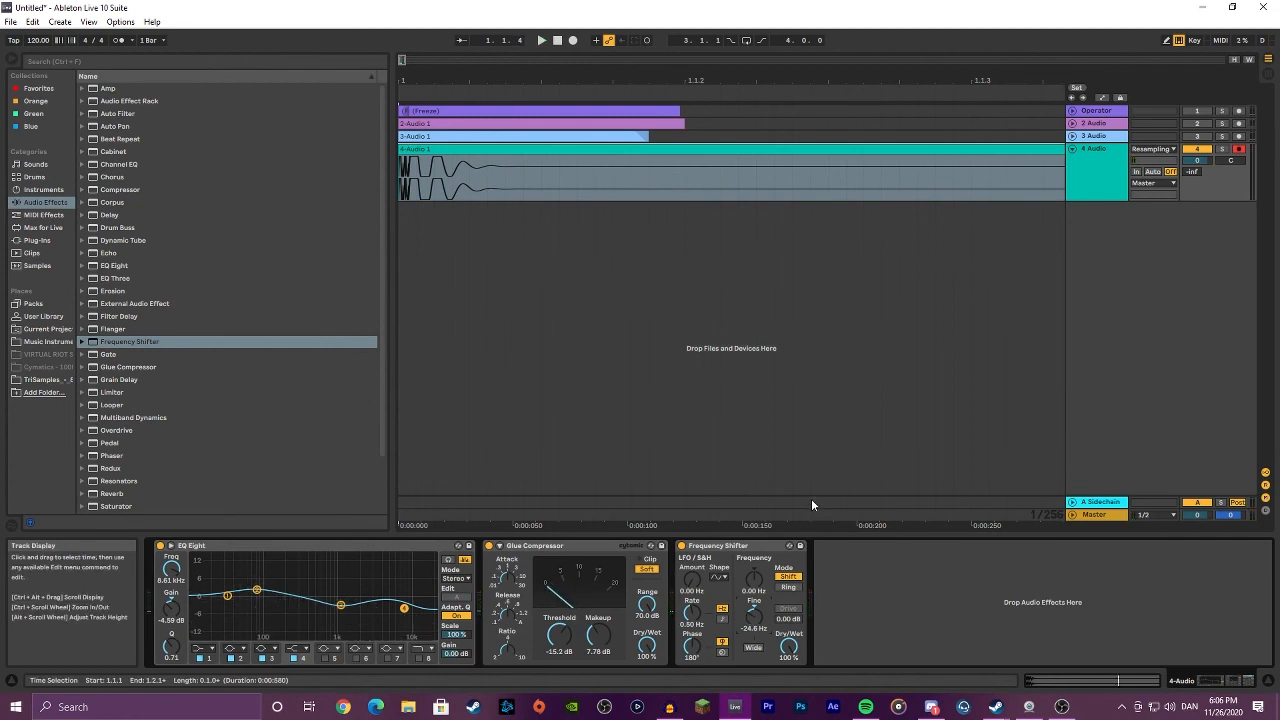
Step: Insert another audio track, set its input to Resampling, arm it and record the frequency-shifted kick from the start
right_click(1176, 327)
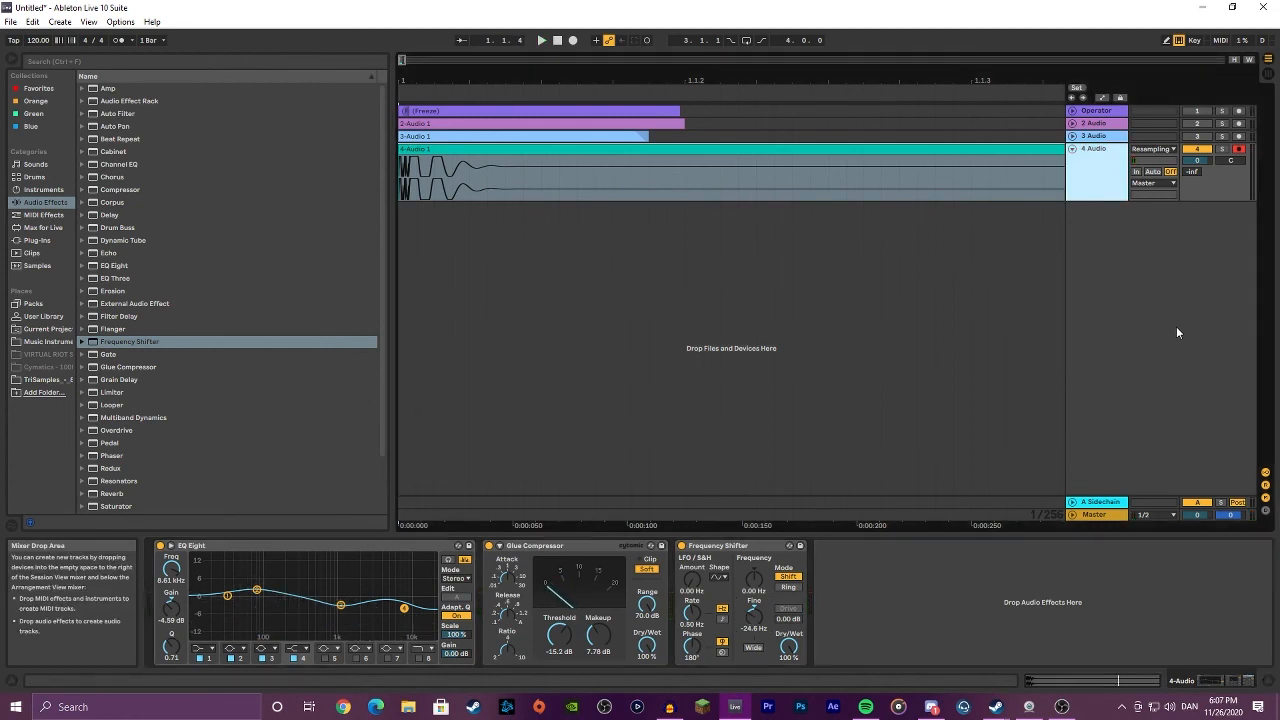
left_click(1146, 335)
left_click(1158, 209)
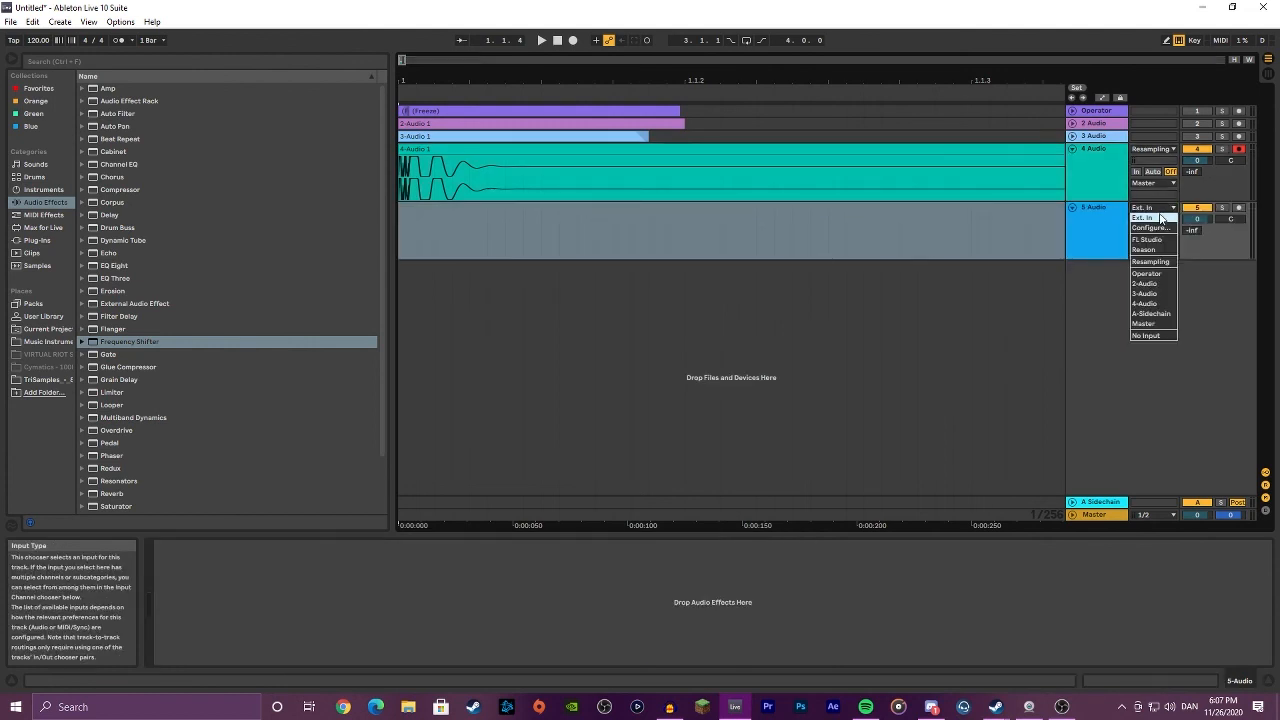
left_click(1149, 260)
left_click(1239, 207)
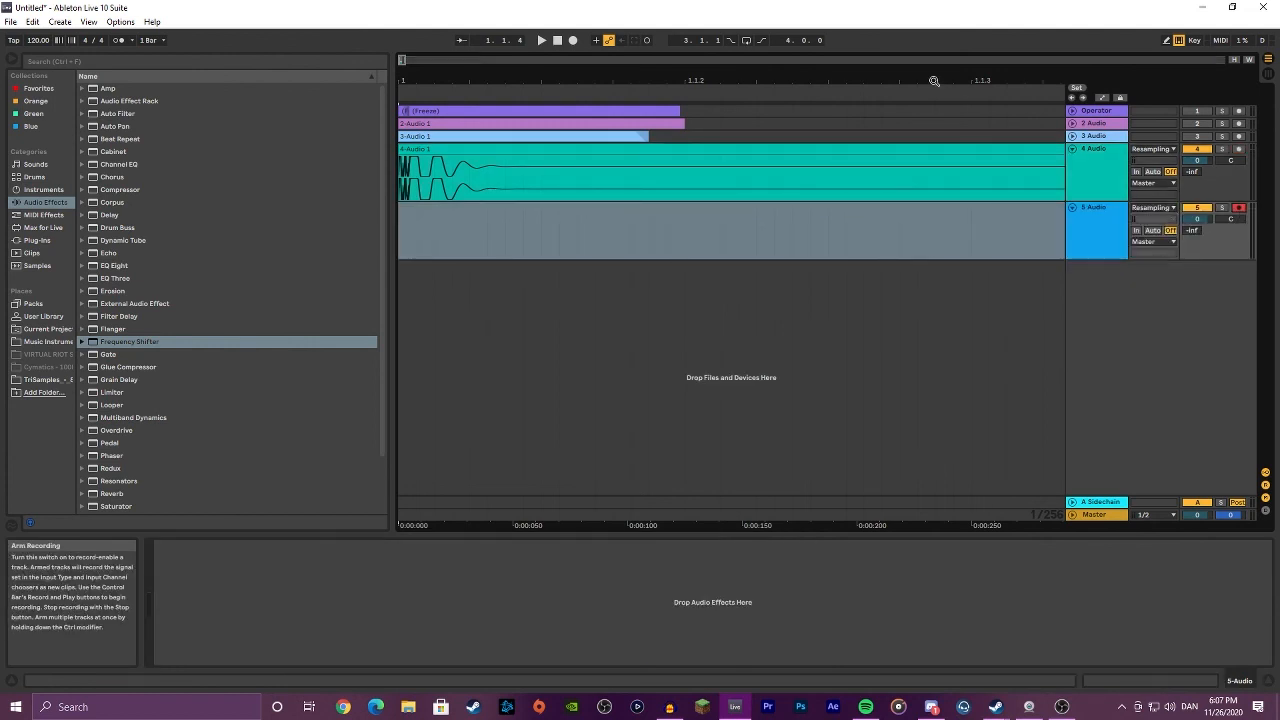
left_click(558, 42)
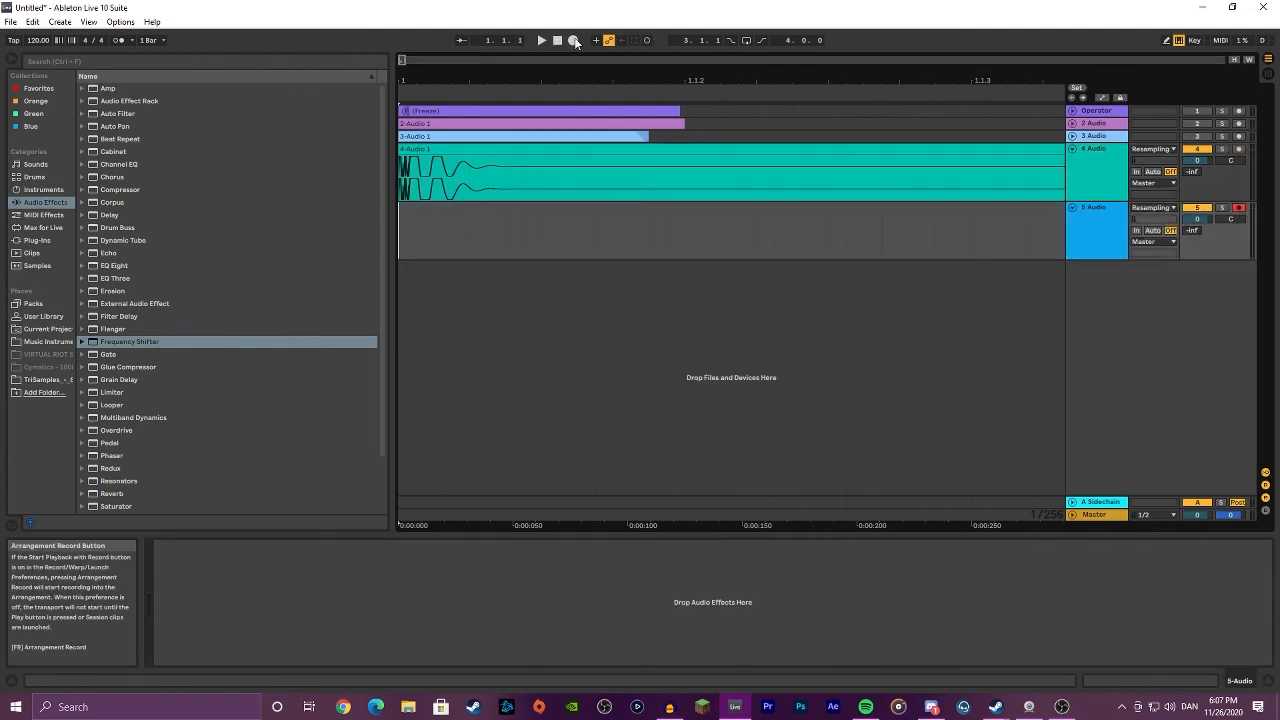
left_click(574, 41)
left_click(558, 41)
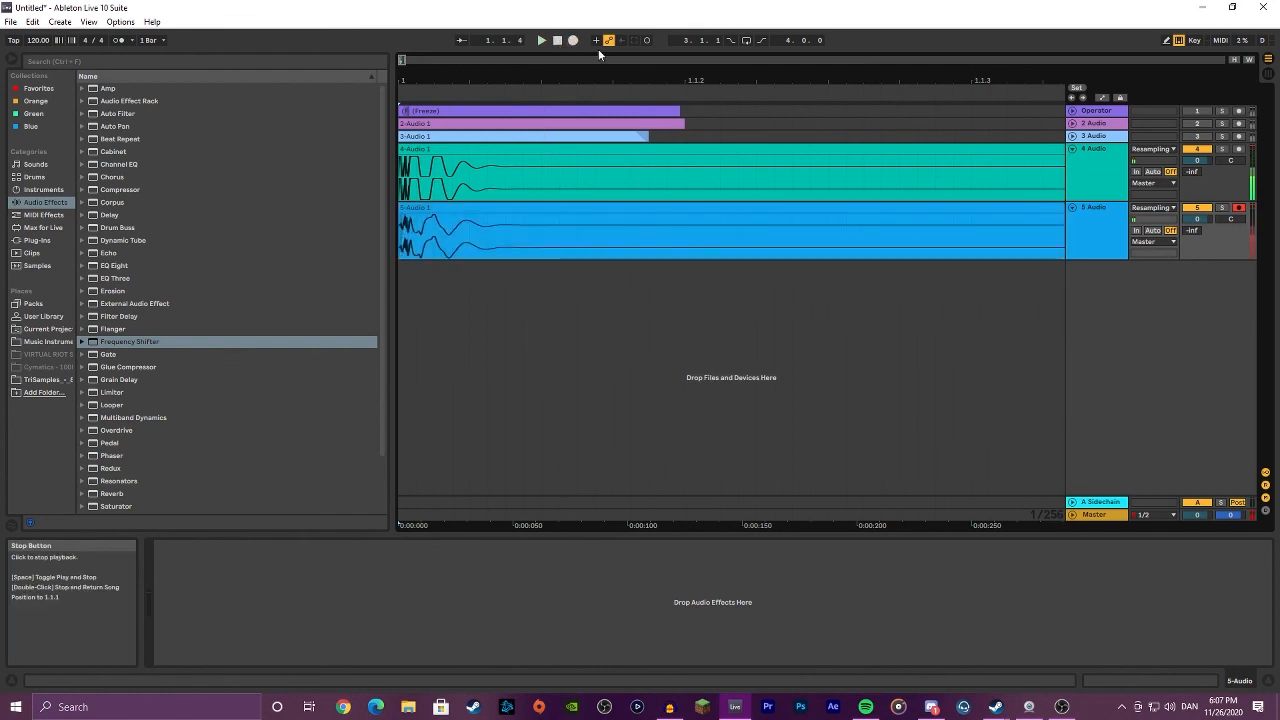
Step: Fold and deactivate the 4 Audio track and audition the newly resampled kick on 5 Audio
left_click(1073, 149)
left_click(1196, 150)
key("space")
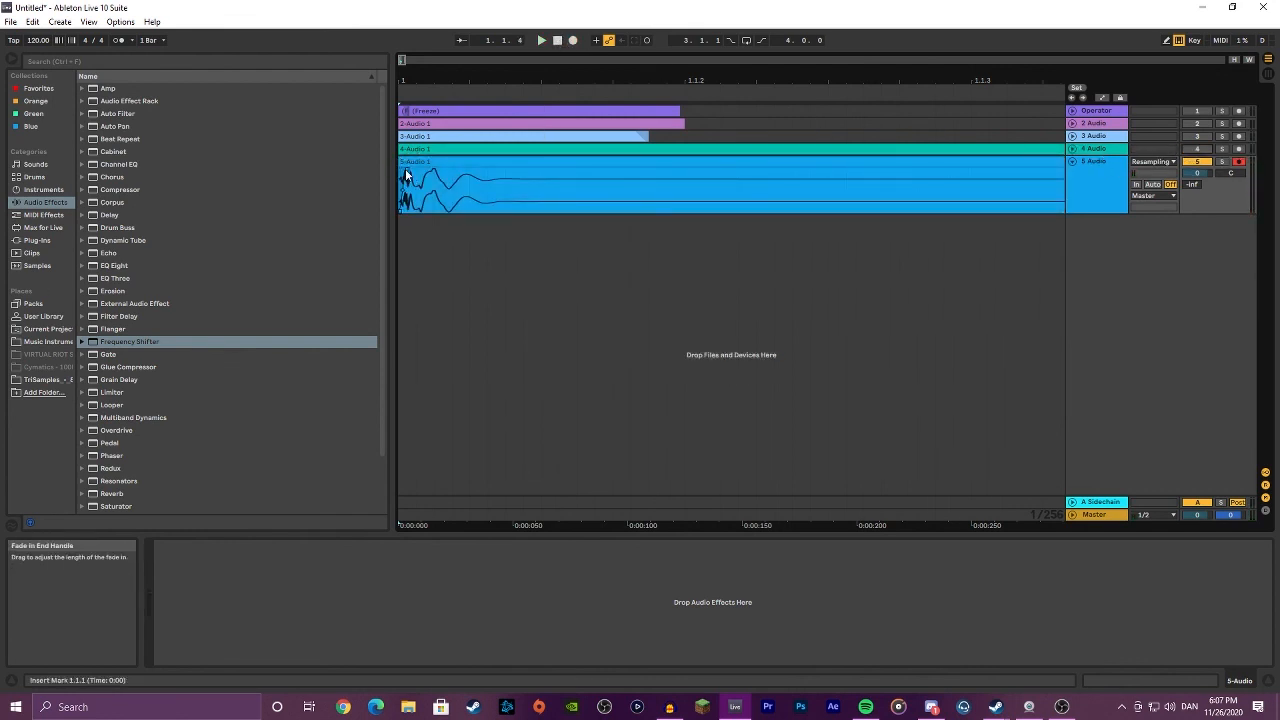
key("space")
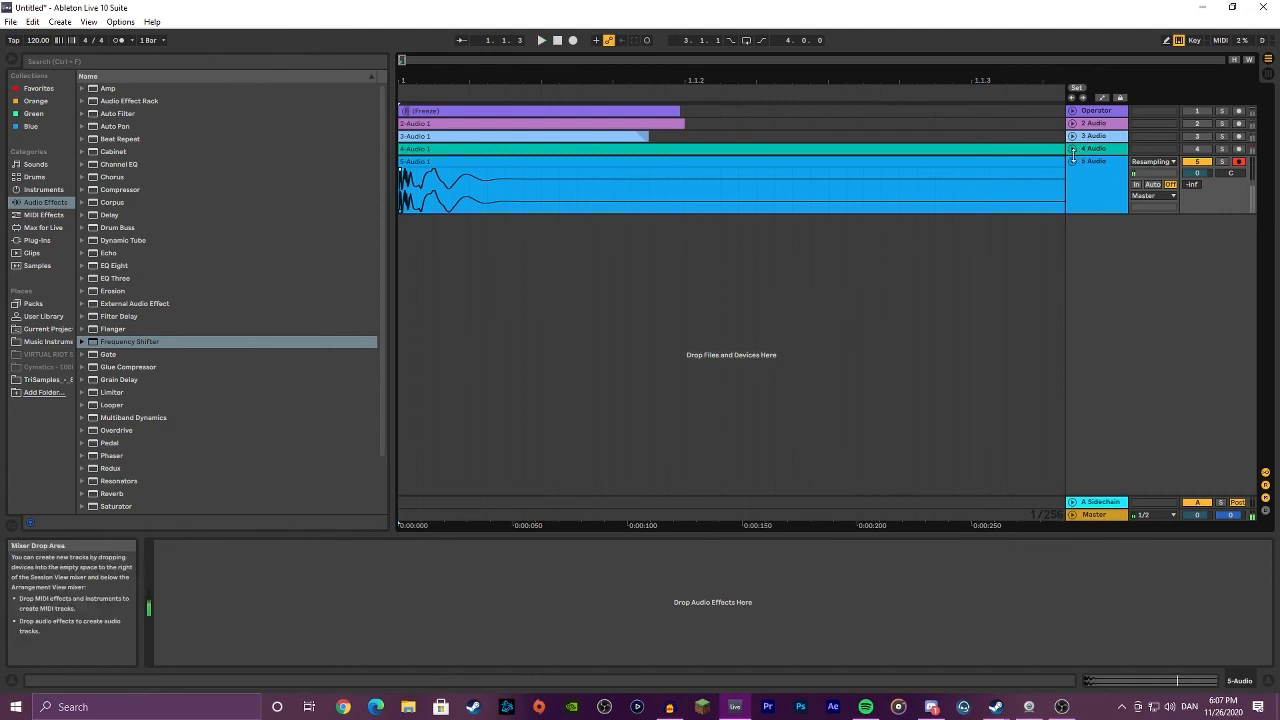
Step: Unfold the Operator, 2 Audio, 3 Audio and 4 Audio tracks to compare all five kick waveforms, and collapse them again
left_click(1073, 148)
left_click(1072, 136)
left_click(1072, 123)
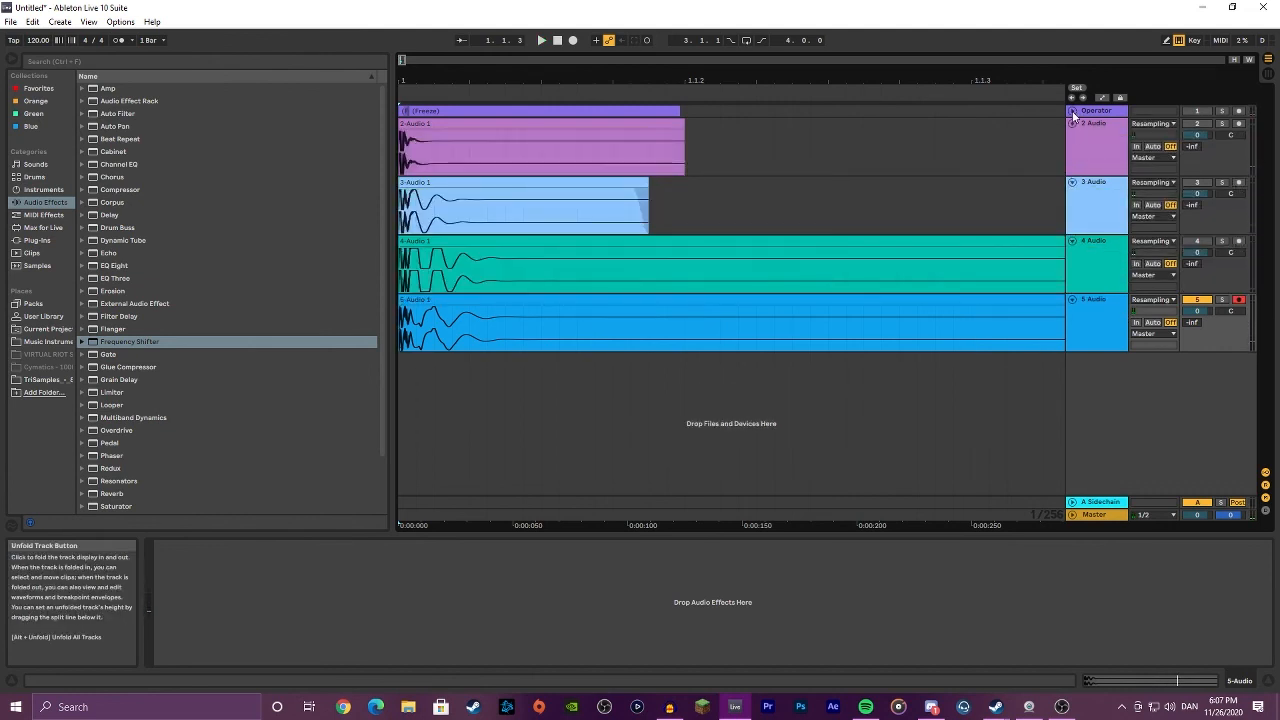
left_click(1072, 111)
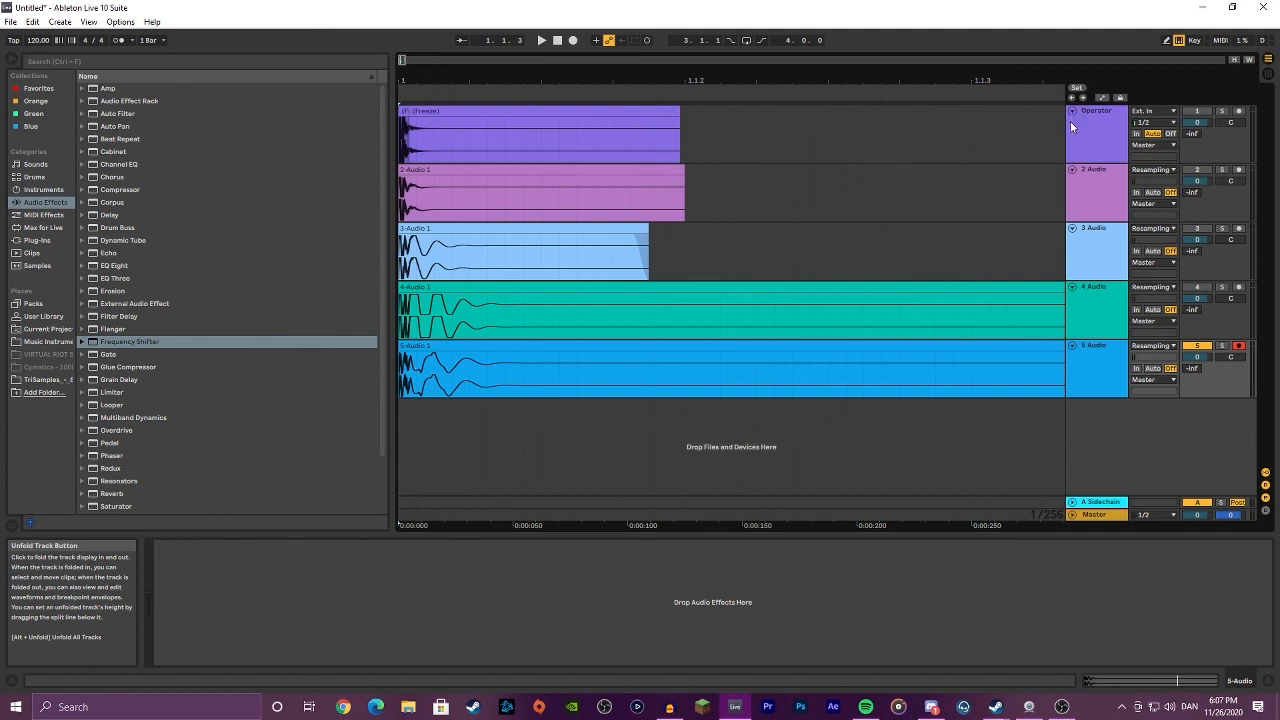
left_click(1072, 111)
left_click(1072, 123)
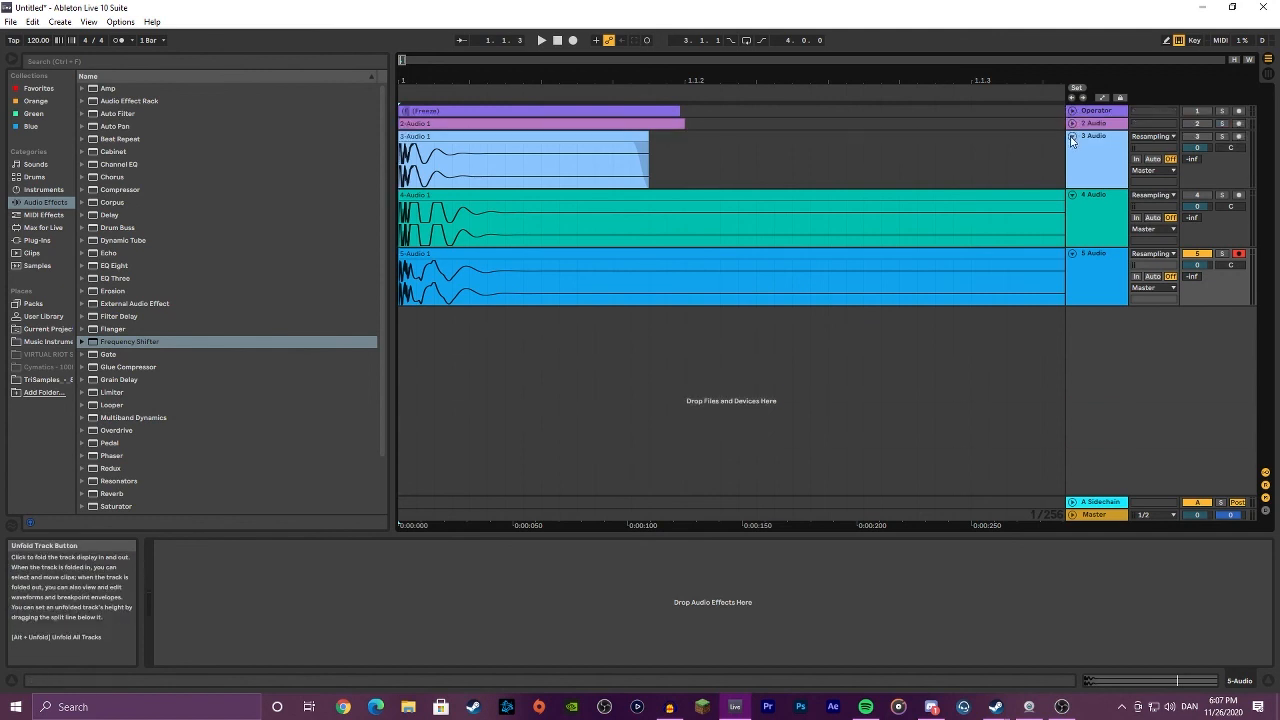
left_click(1072, 136)
left_click(1072, 148)
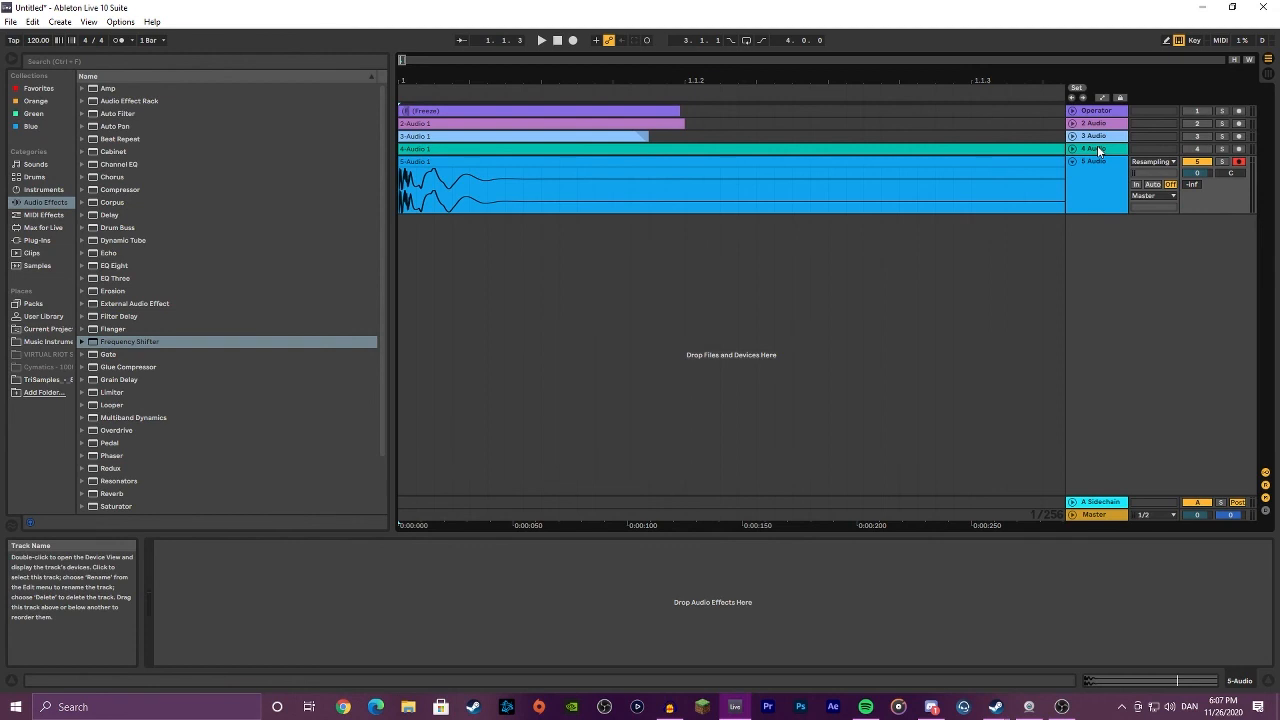
Step: Play the full resampled kick on 5 Audio several times to judge its sound
key("space")
key("space")
key("space")
key("space")
key("space")
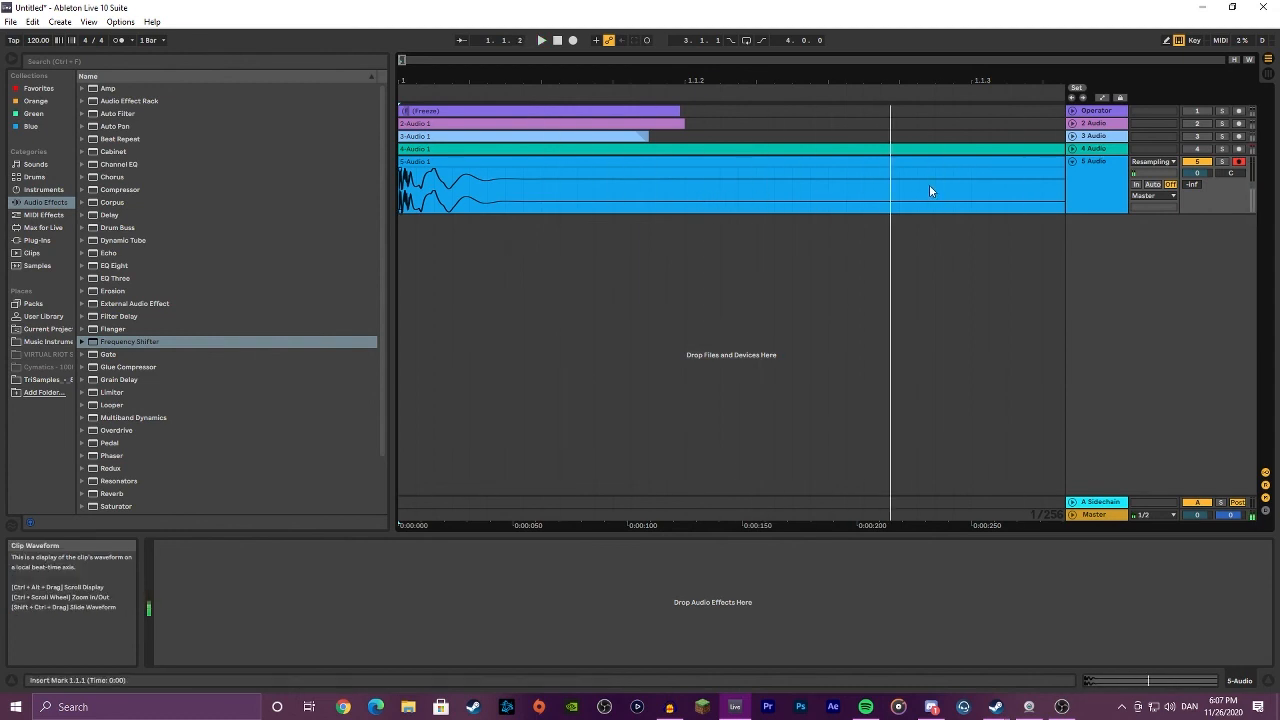
Step: Split the 5 Audio clip at 1.1.2, delete the tail after it and add a short fade-out to the kick
left_click(686, 190)
key("ctrl+e")
left_click(706, 161)
key("Delete")
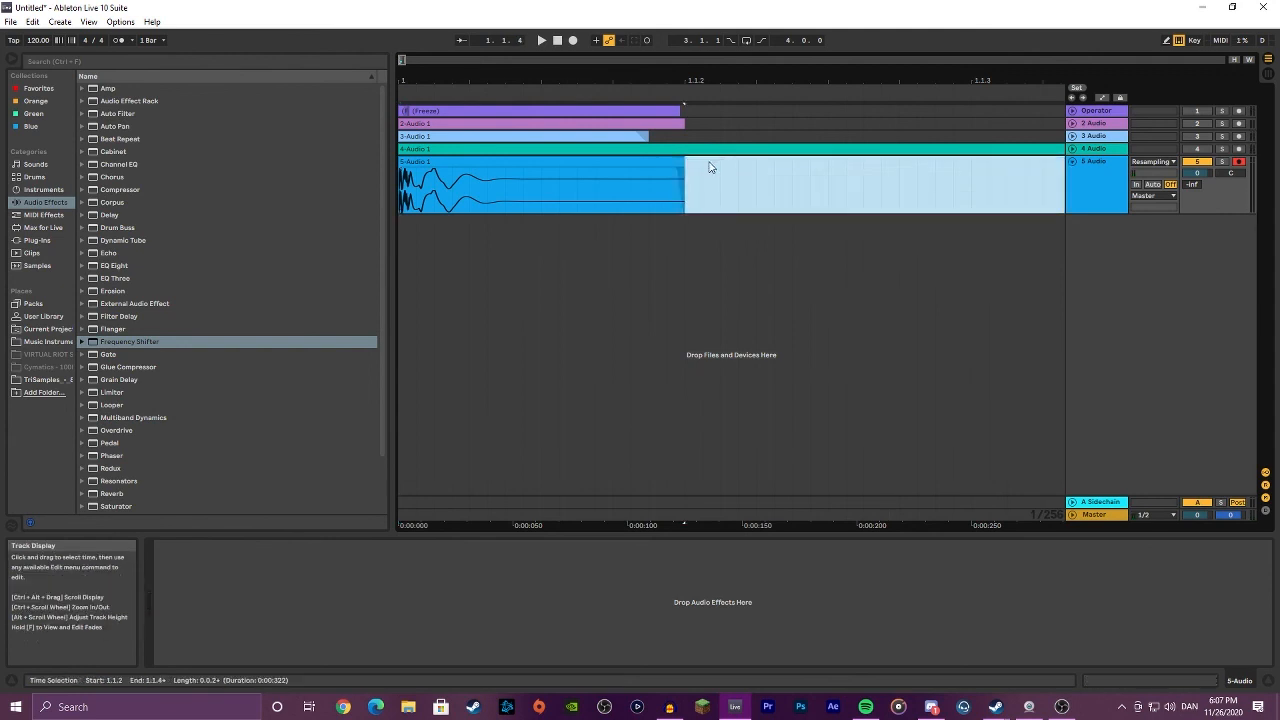
left_click_drag(675, 168, 668, 168)
Step: Audition the trimmed and faded kick clip on 5 Audio from its start
key("space")
key("space")
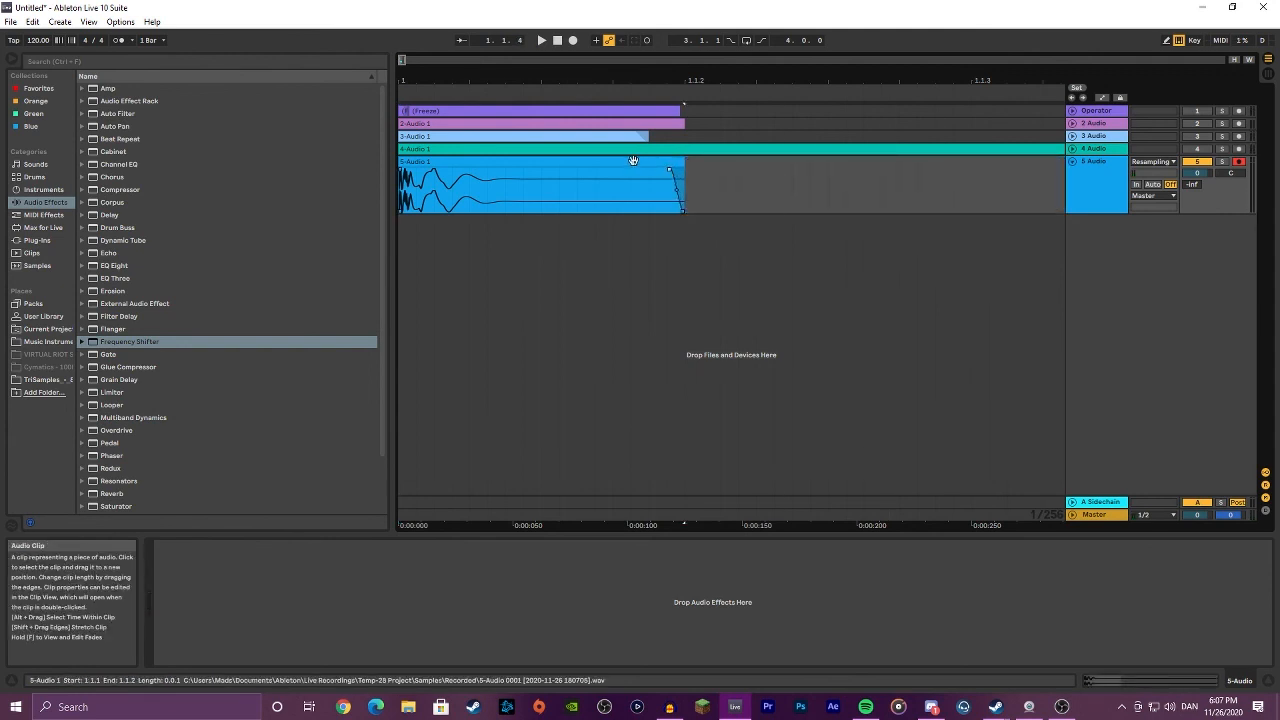
left_click(633, 161)
key("space")
key("space")
key("space")
key("space")
key("space")
key("space")
key("space")
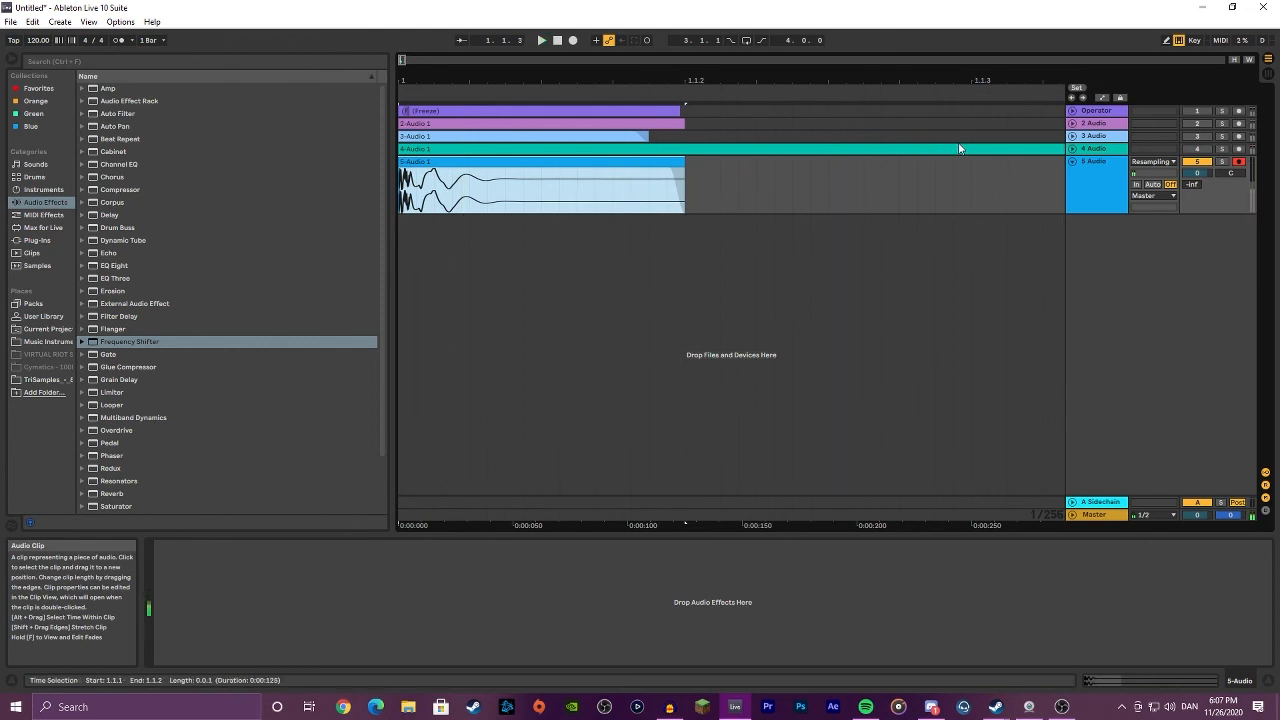
Step: Delete the Operator, 2 Audio, 3 Audio and 4 Audio tracks, then unfold the remaining kick track and play it
left_click(1095, 148)
left_click(1097, 111, "shift")
key("Delete")
left_click(1075, 111)
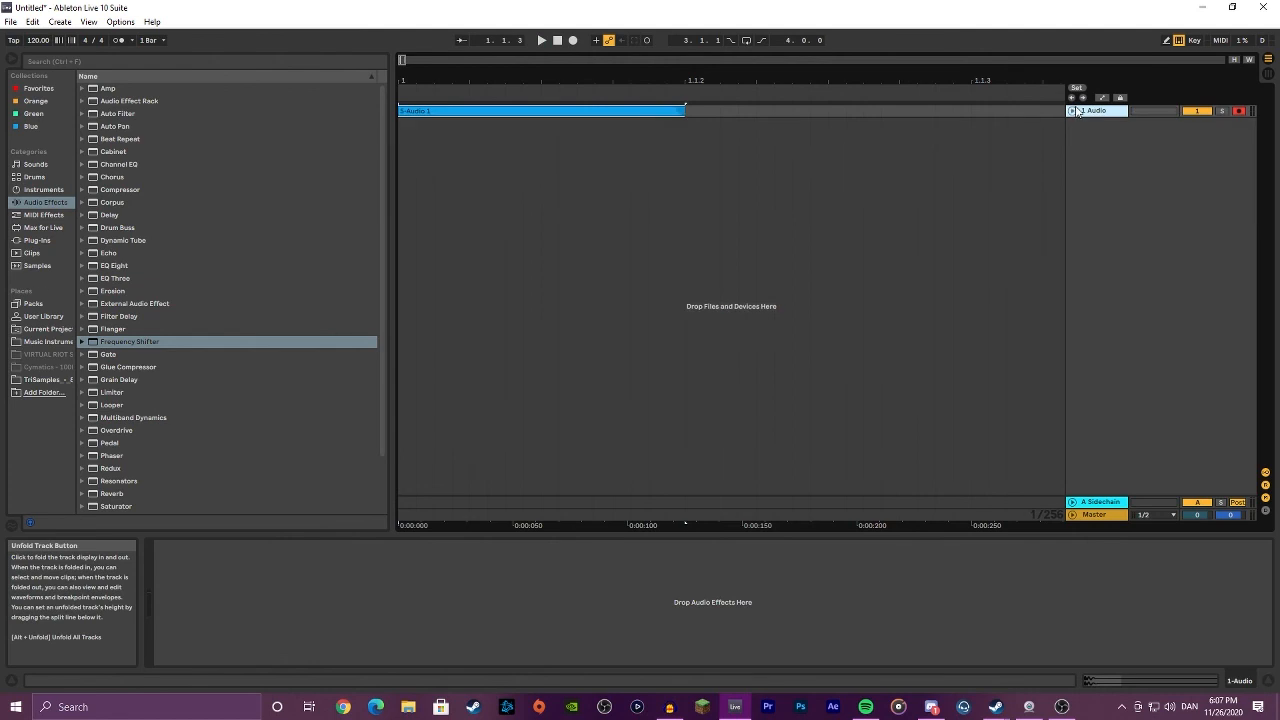
left_click(1073, 111)
key("space")
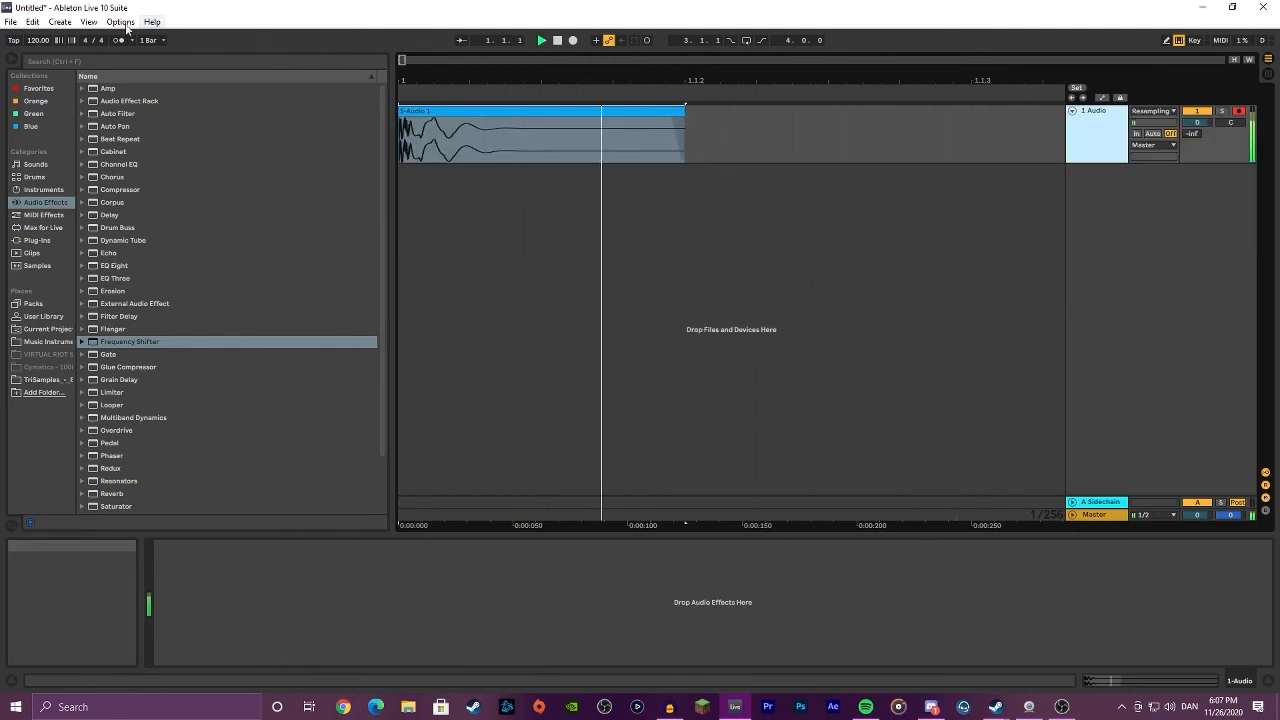
left_click(10, 21)
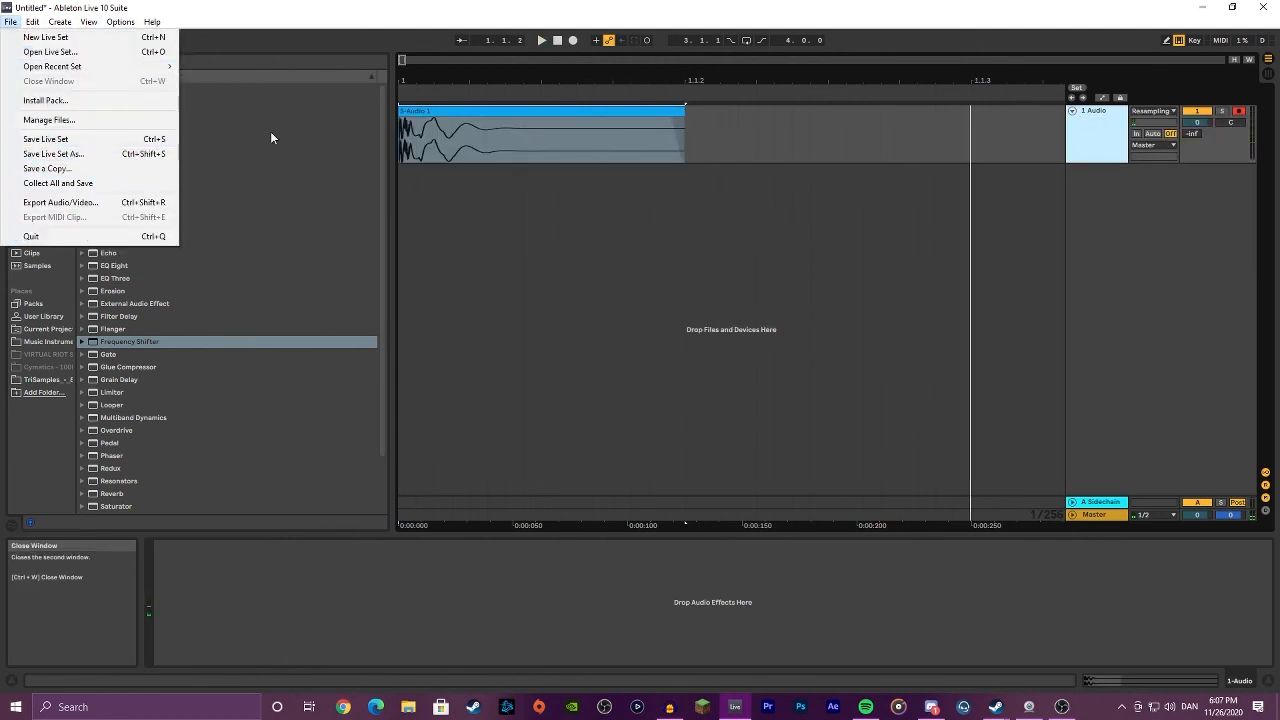
left_click(635, 271)
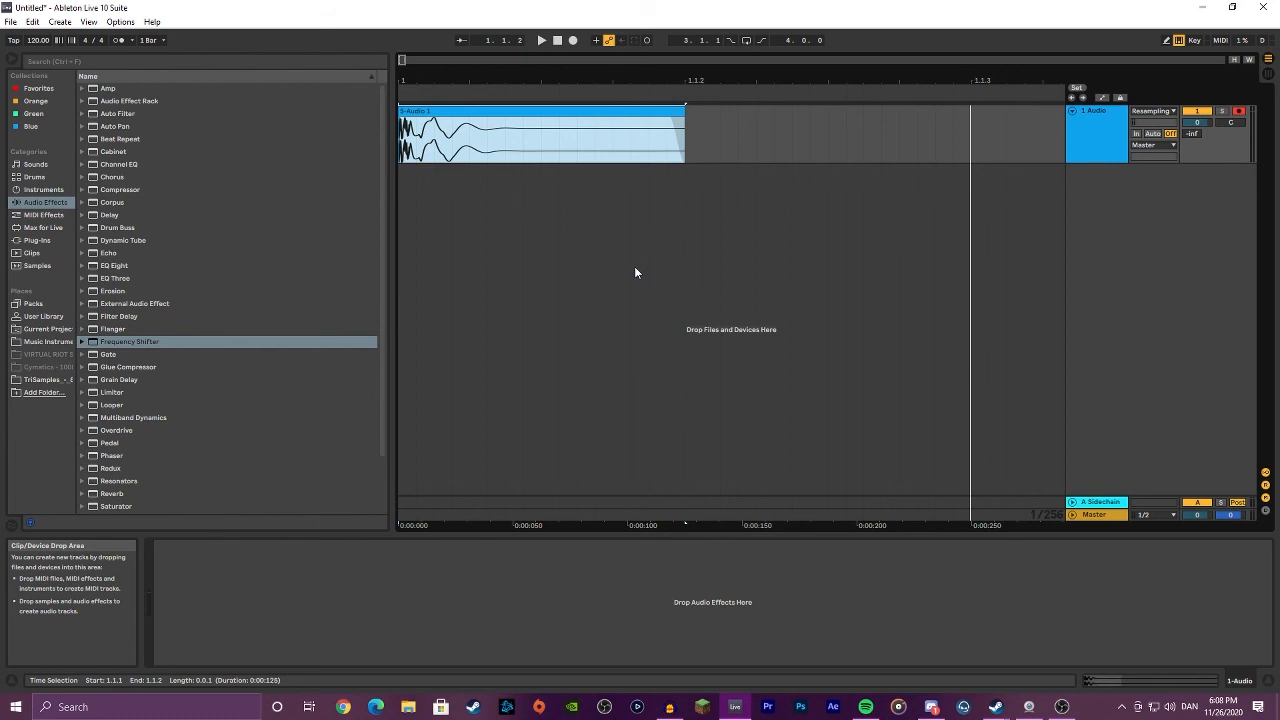
left_click(740, 220)
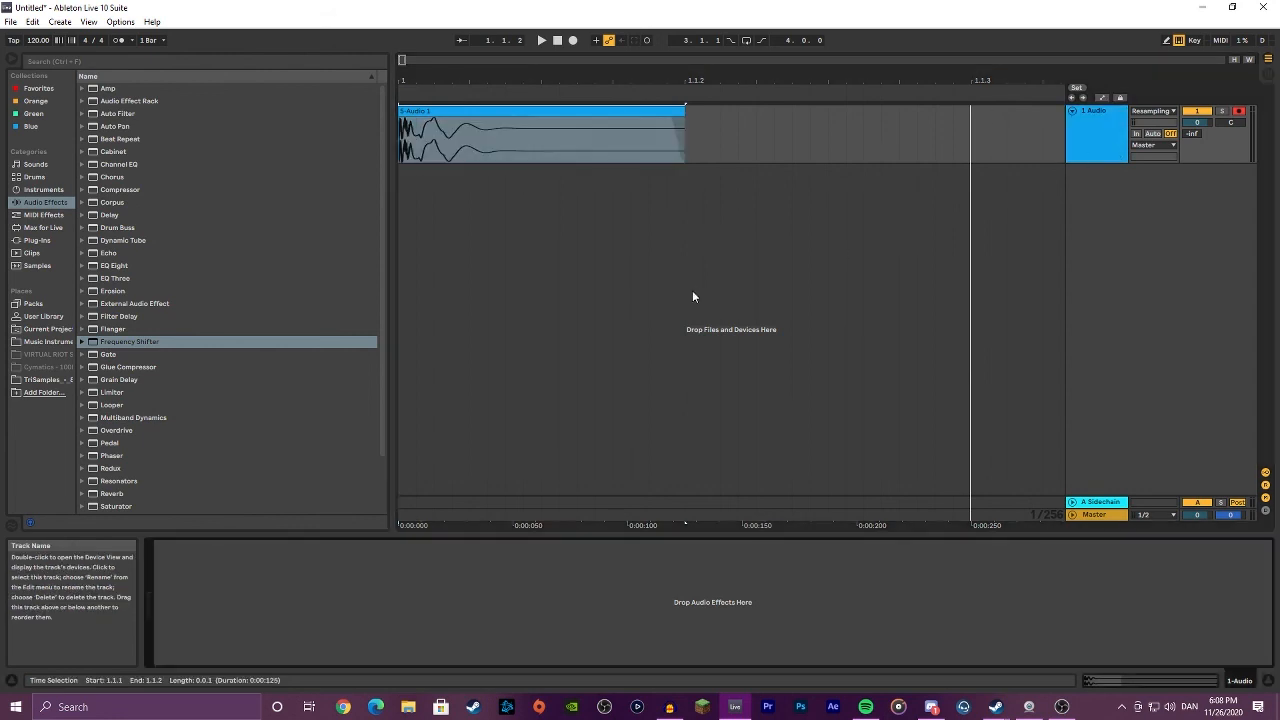
Step: Try a Frequency Shifter with its fine frequency at 84.7 Hz on the final kick, and delete the device
double_click(150, 342)
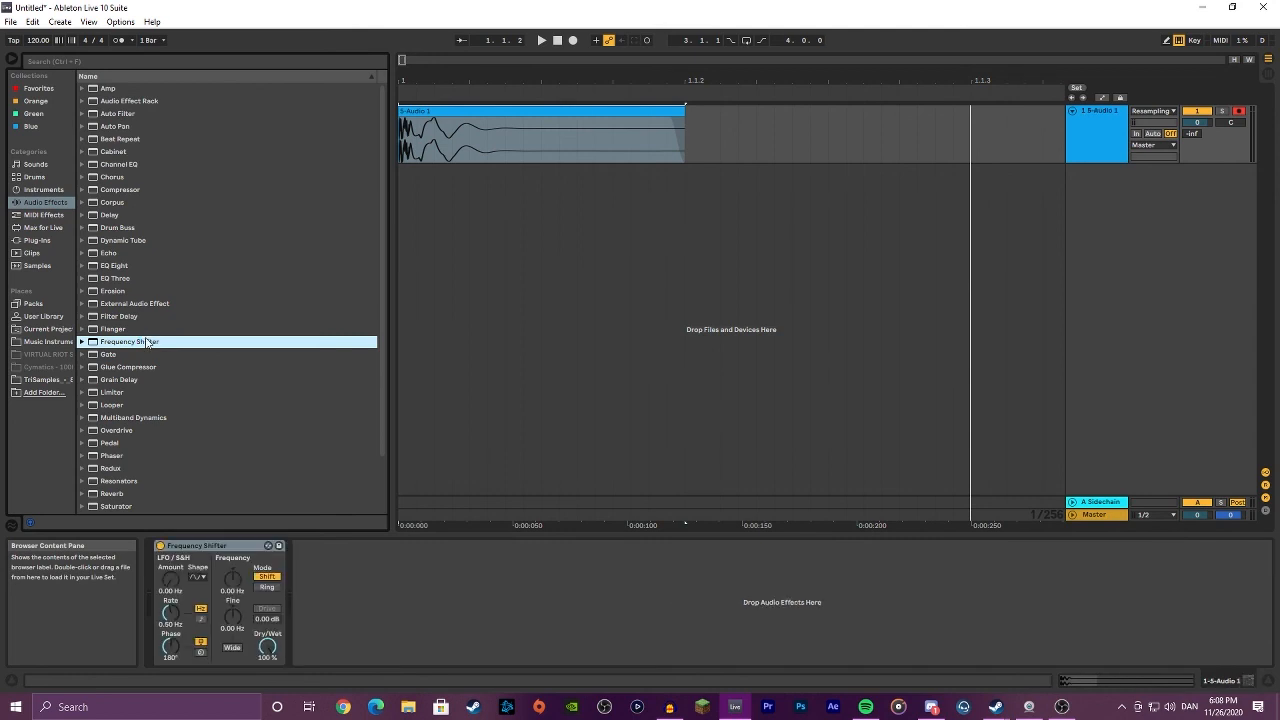
left_click(434, 111)
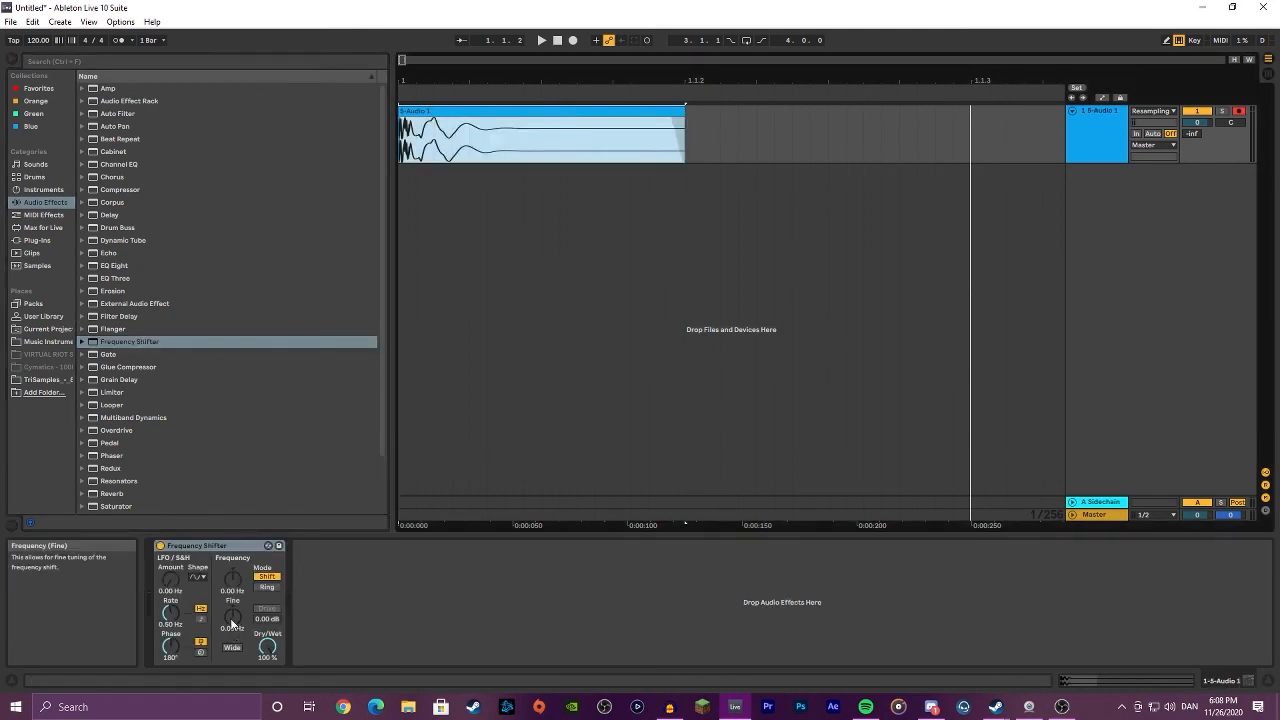
key("space")
mouse_move(232, 621)
left_mouse_down()
mouse_move(232, 598)
mouse_move(232, 611)
left_mouse_up()
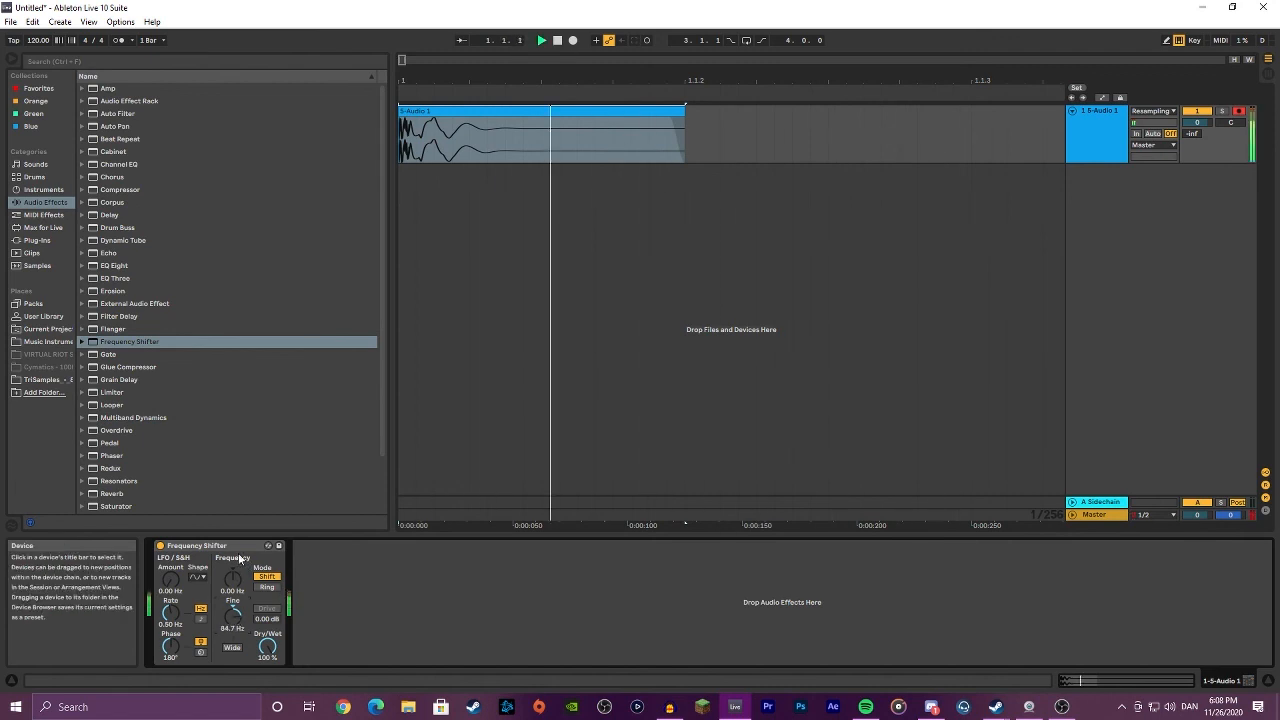
left_click(231, 546)
key("Delete")
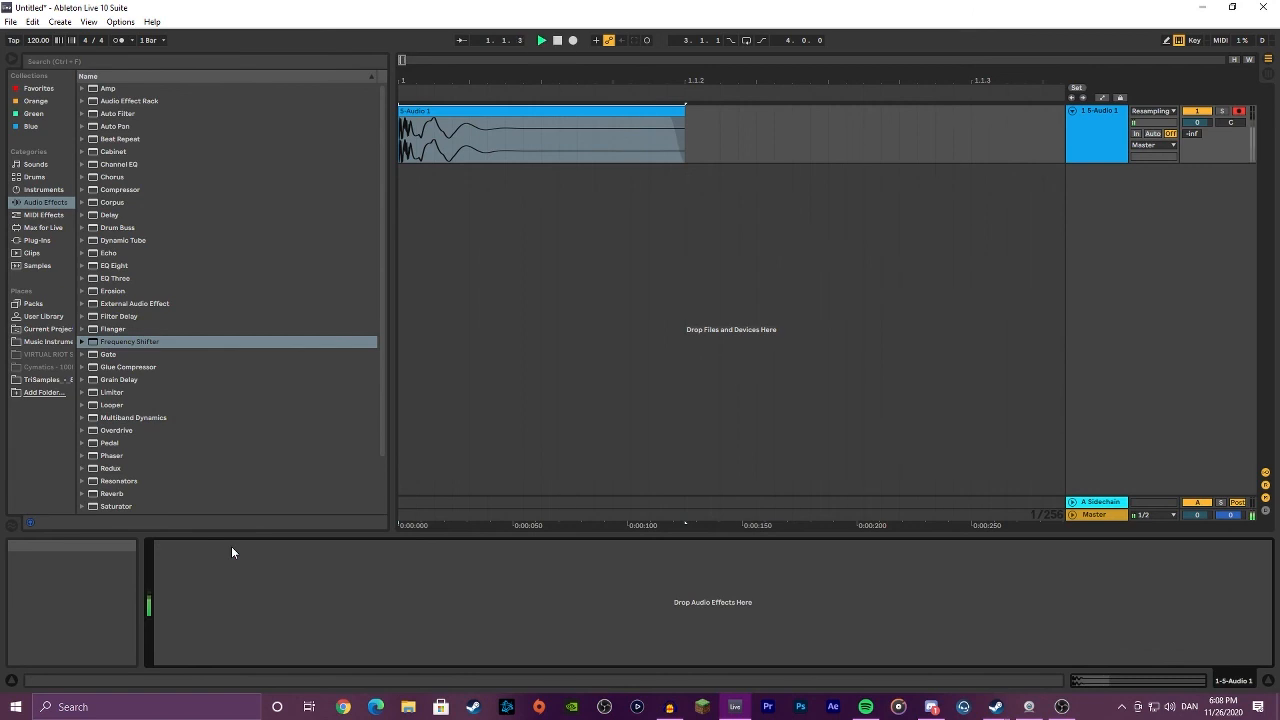